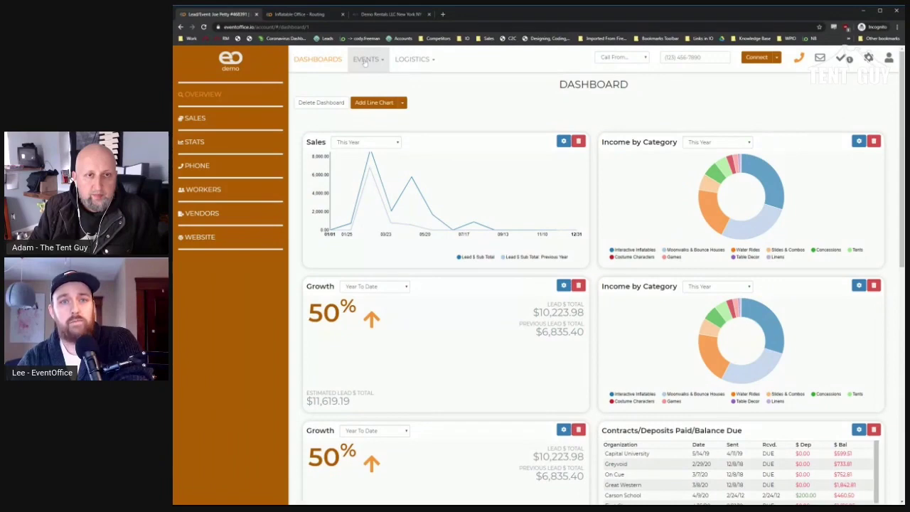
- Open the confirmed 05/14/2020 2:00 pm Akron event flagged Booking from the Leads/Events list
click(364, 59)
click(372, 79)
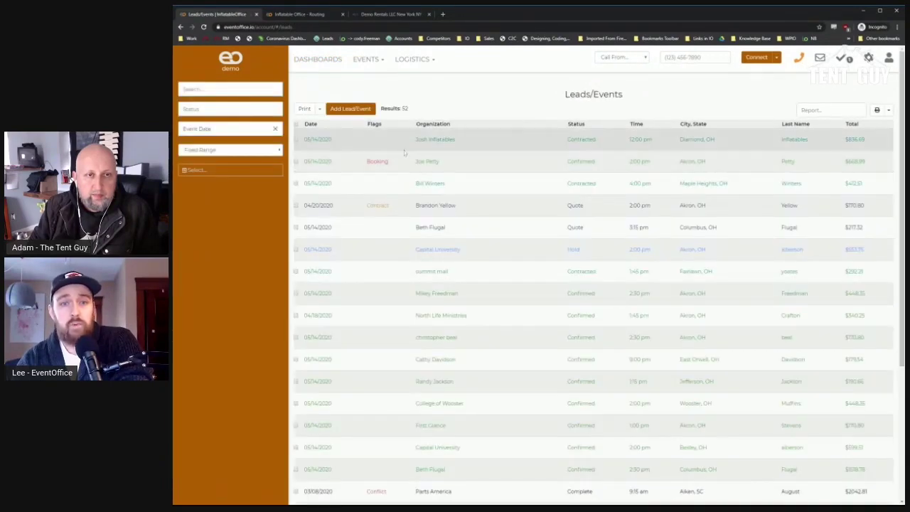
click(429, 163)
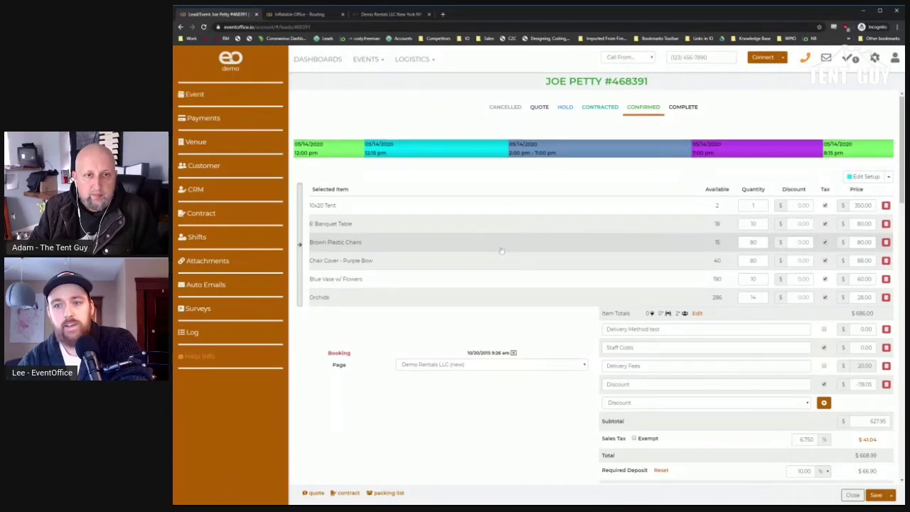
- Review the event record's pricing, venue, customer, CRM and contract sections
scroll(501, 251, down, 3)
scroll(498, 248, down, 10)
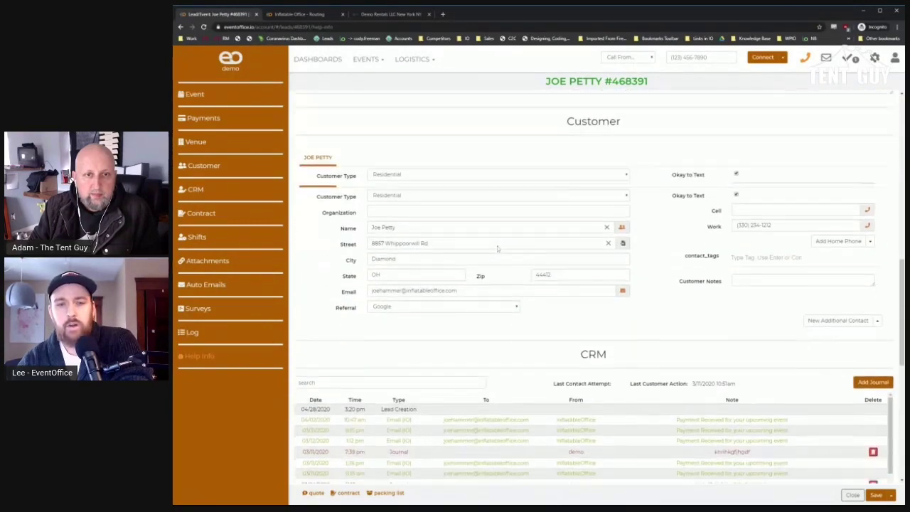
scroll(498, 248, up, 4)
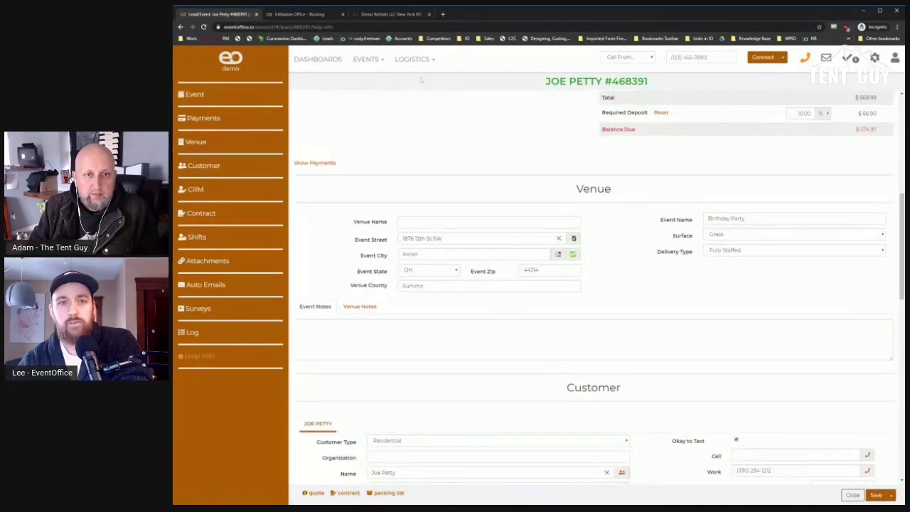
scroll(426, 88, up, 2)
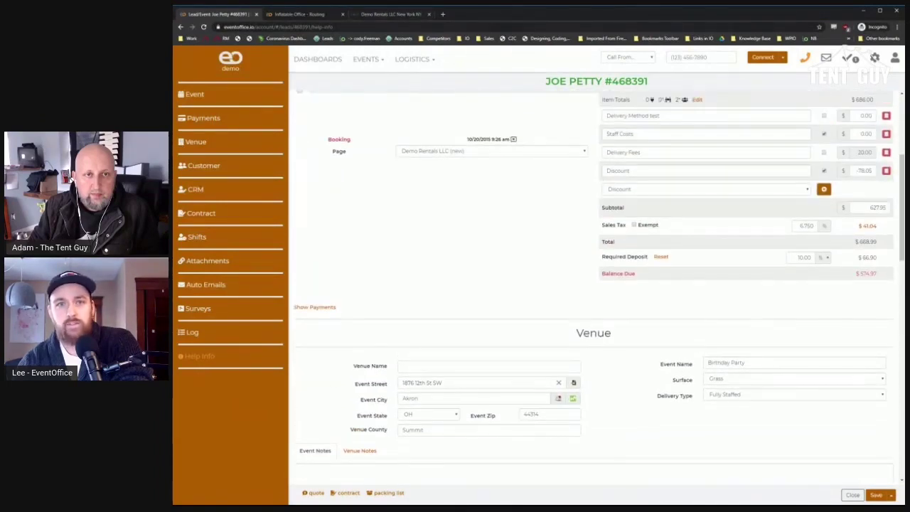
scroll(518, 296, down, 12)
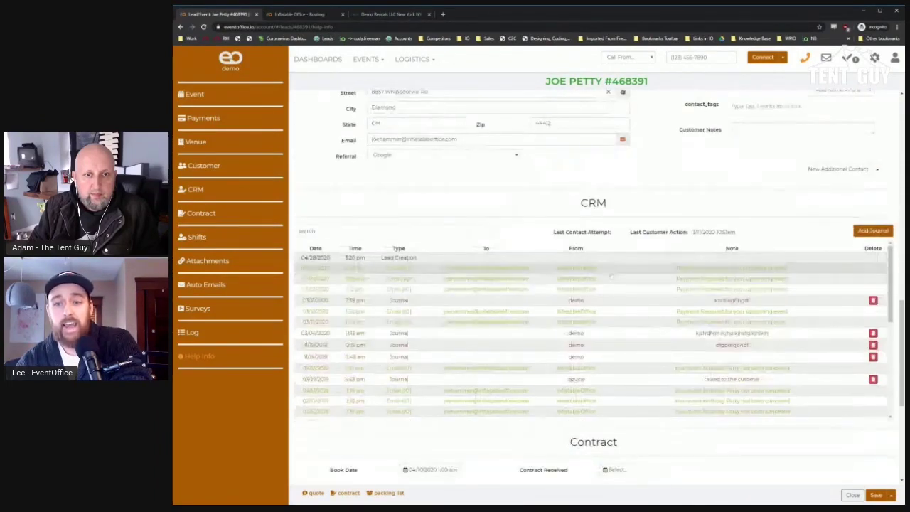
scroll(550, 285, down, 2)
scroll(882, 341, down, 5)
scroll(882, 341, up, 5)
scroll(862, 278, up, 2)
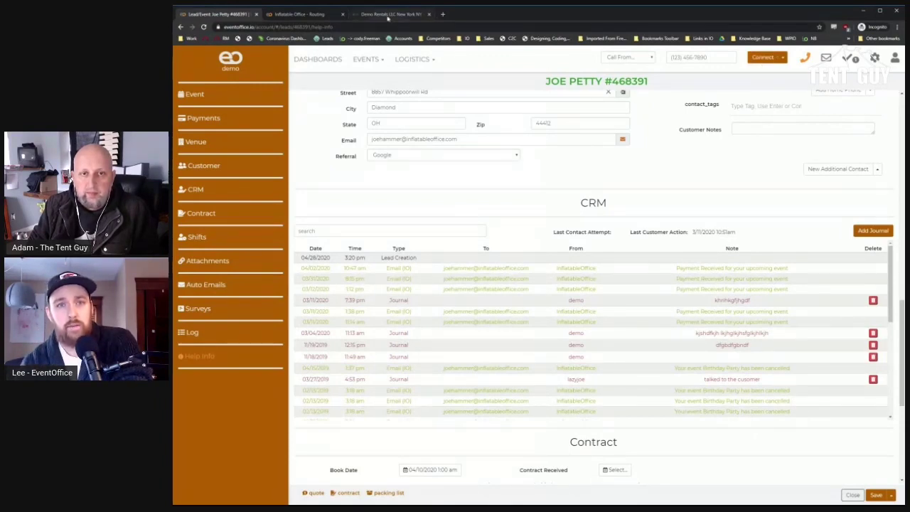
- View the Demo Rentals website, return to the event record and bring up the account settings list
click(388, 14)
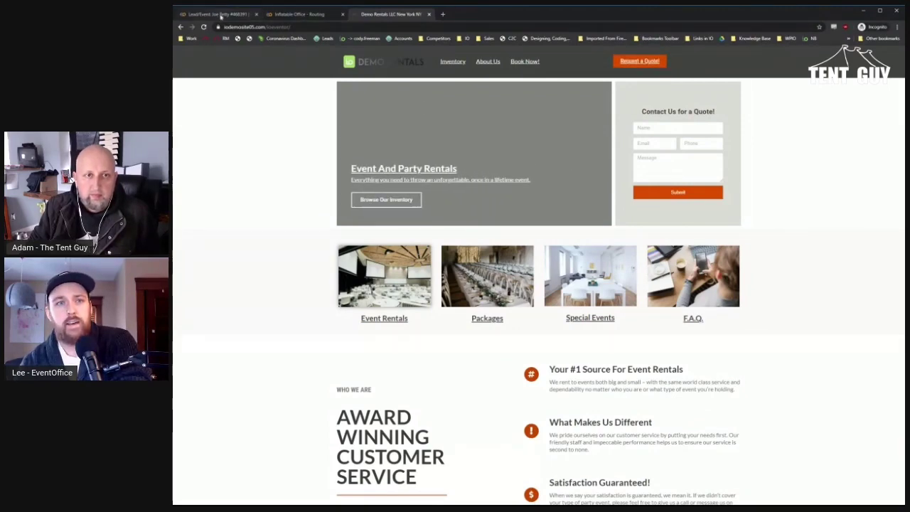
click(219, 15)
click(875, 57)
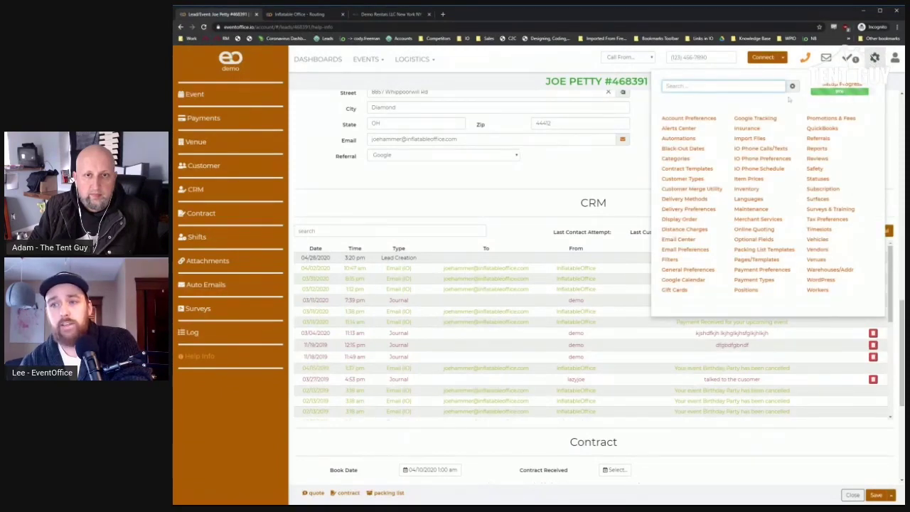
- Open the second worker's record from the Workers list and review its contact details, positions and pay rates
click(413, 59)
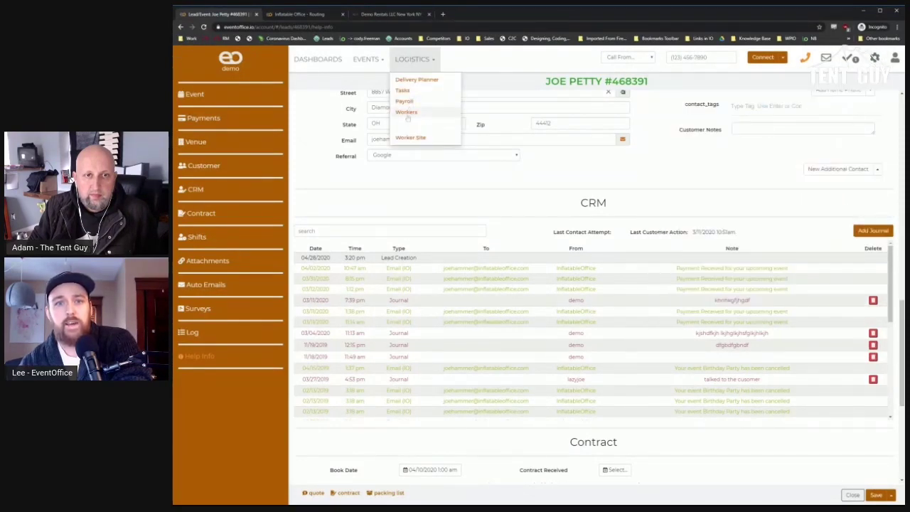
click(406, 112)
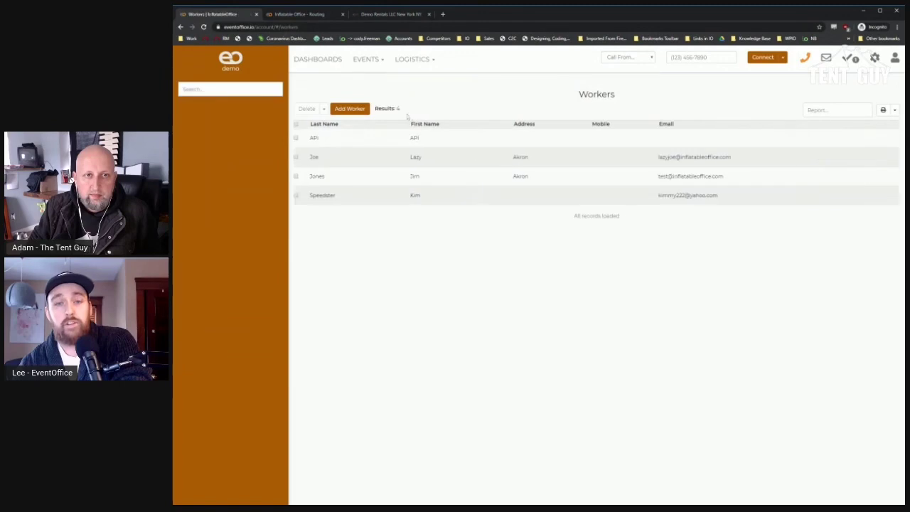
click(446, 164)
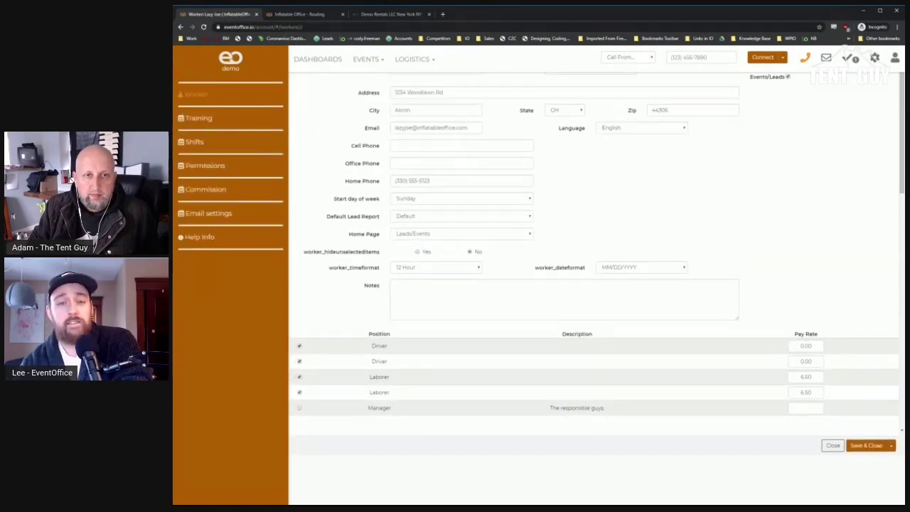
scroll(436, 162, down, 2)
scroll(436, 162, up, 1)
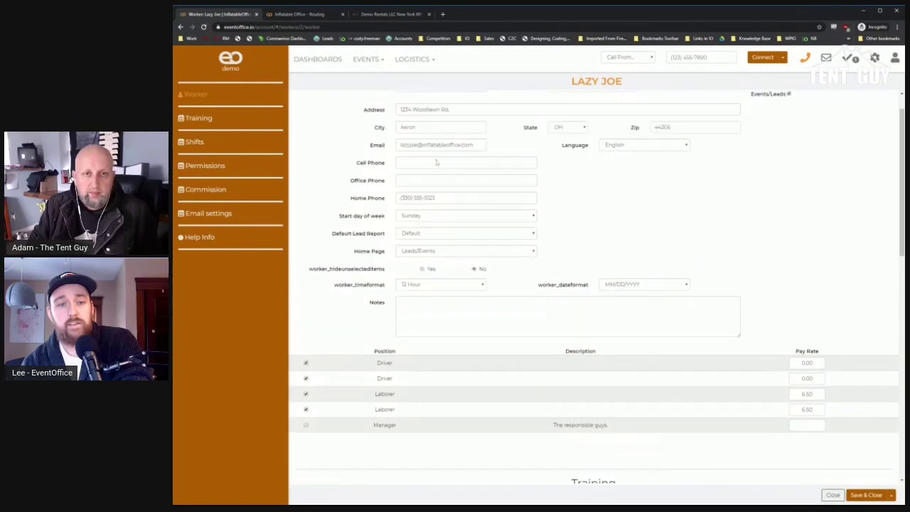
scroll(436, 162, up, 1)
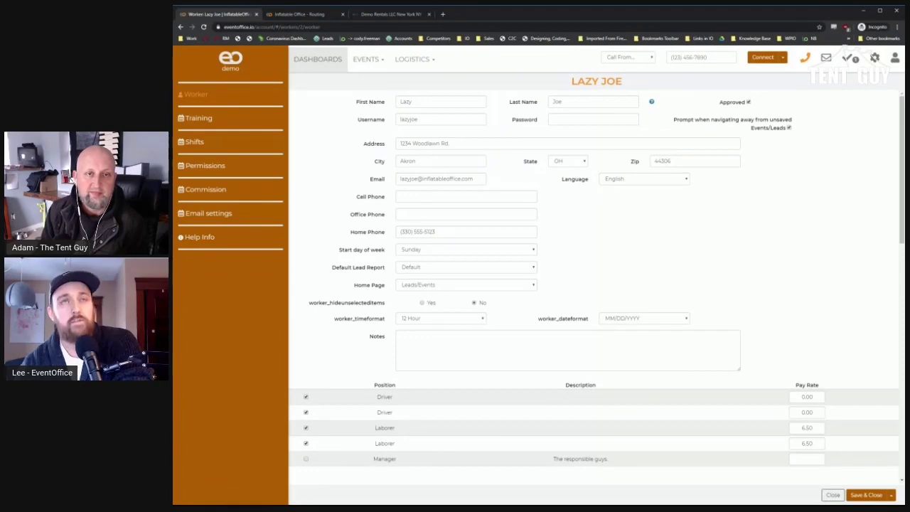
- Visit the dashboard and reopen the second worker's record from the Workers list
click(318, 59)
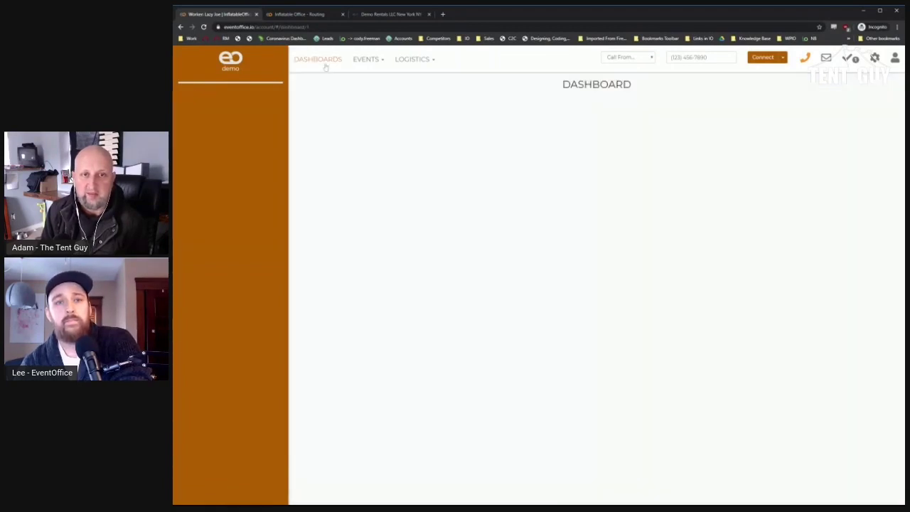
click(412, 59)
click(411, 113)
click(430, 163)
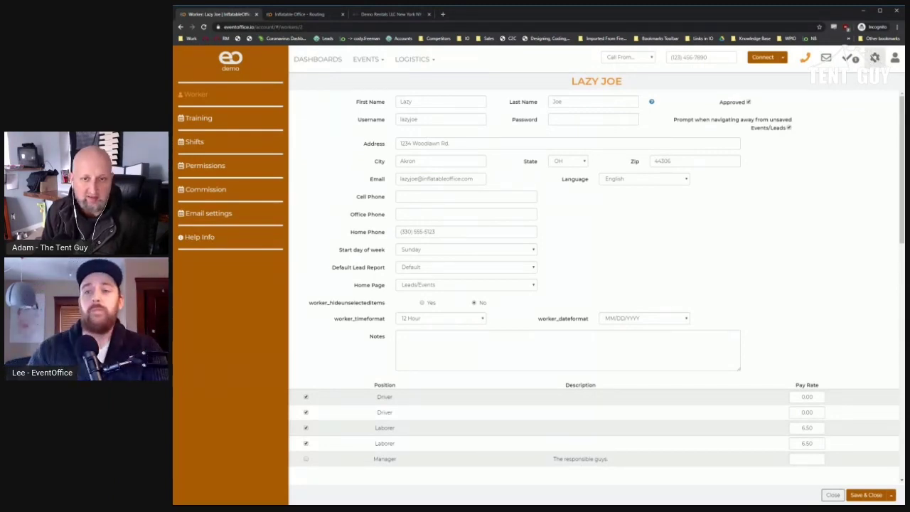
- Open the IO Phone Schedule page in the account settings to view its ring schedule
click(874, 58)
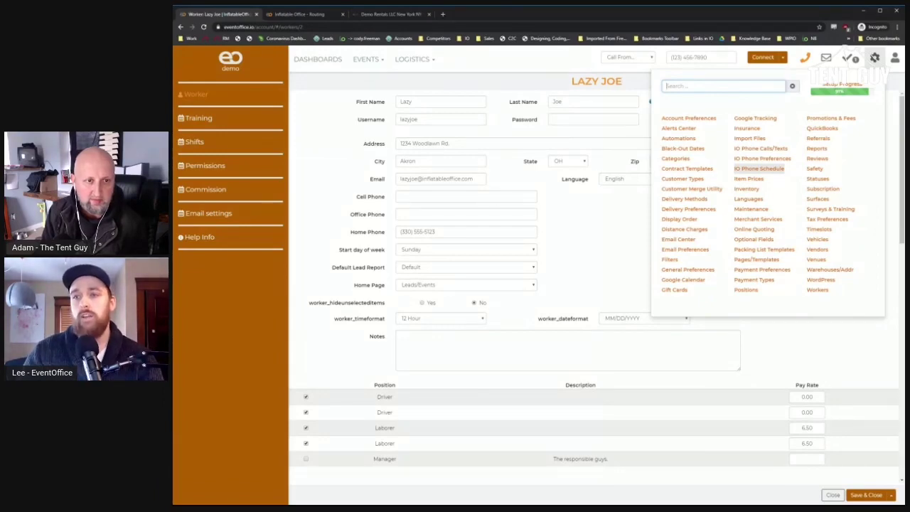
click(759, 169)
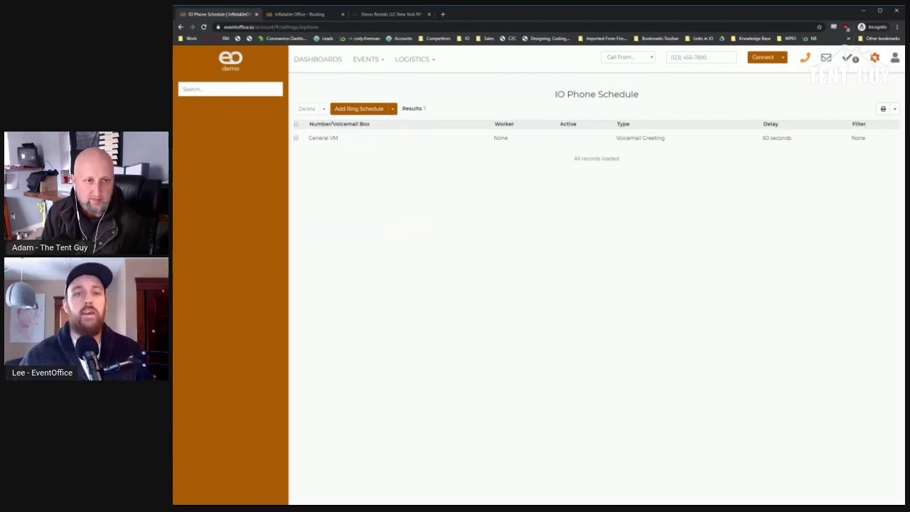
click(874, 57)
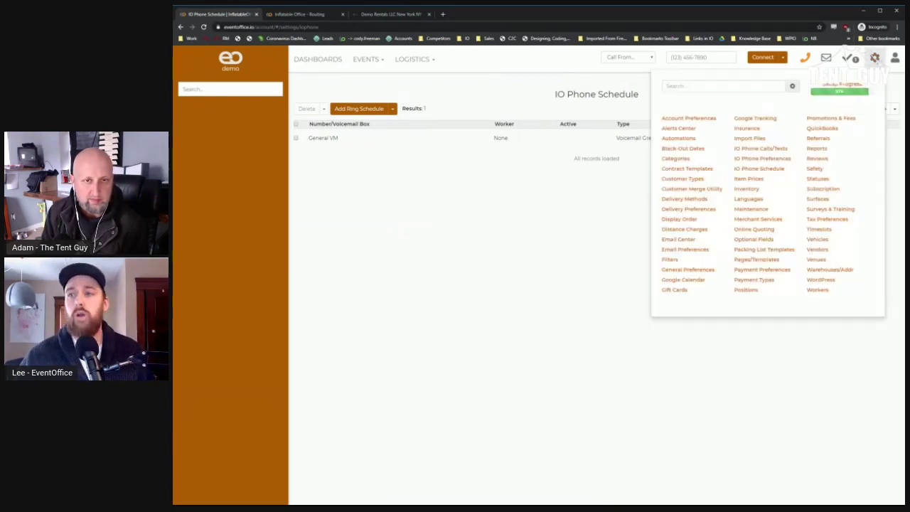
click(759, 169)
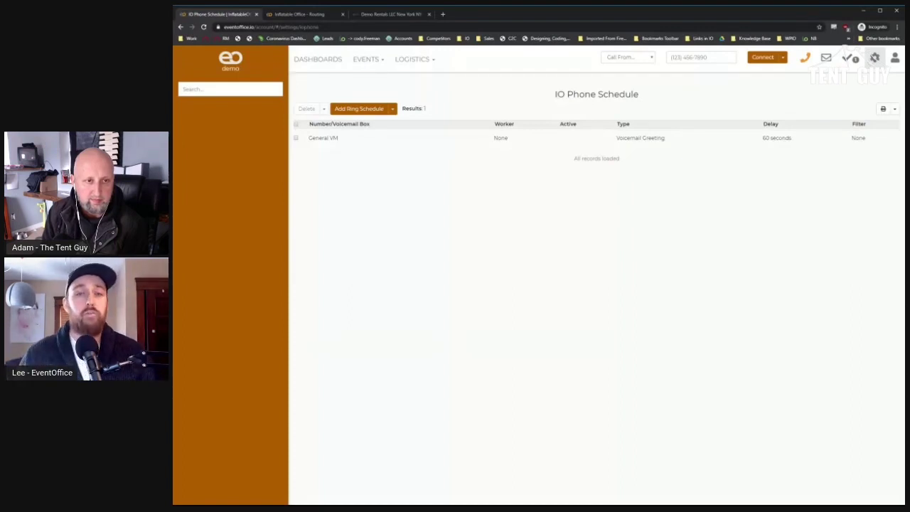
- Return to the Leads/Events list and reopen the confirmed 05/14/2020 Akron event flagged Booking
click(370, 60)
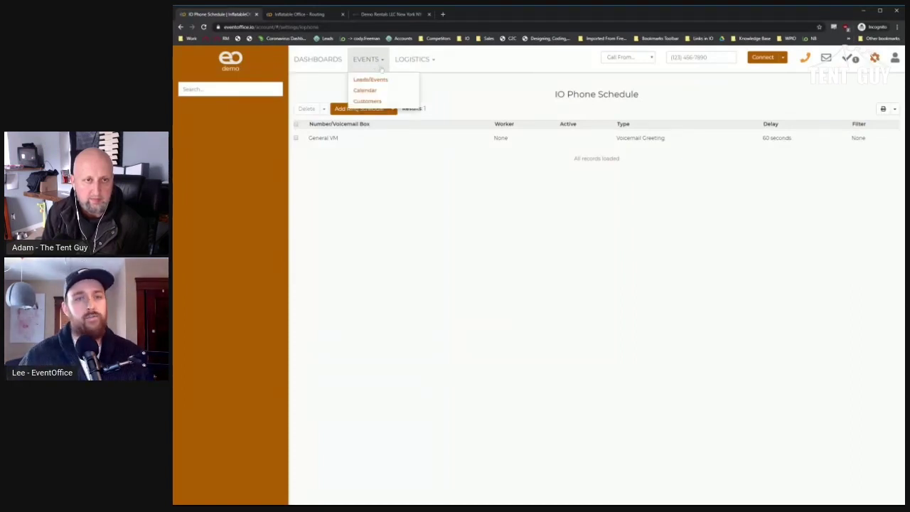
click(382, 79)
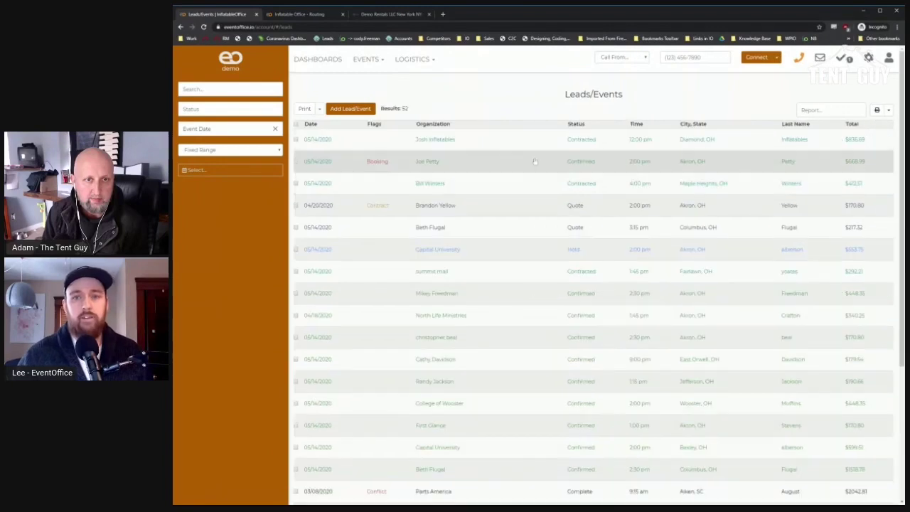
click(426, 165)
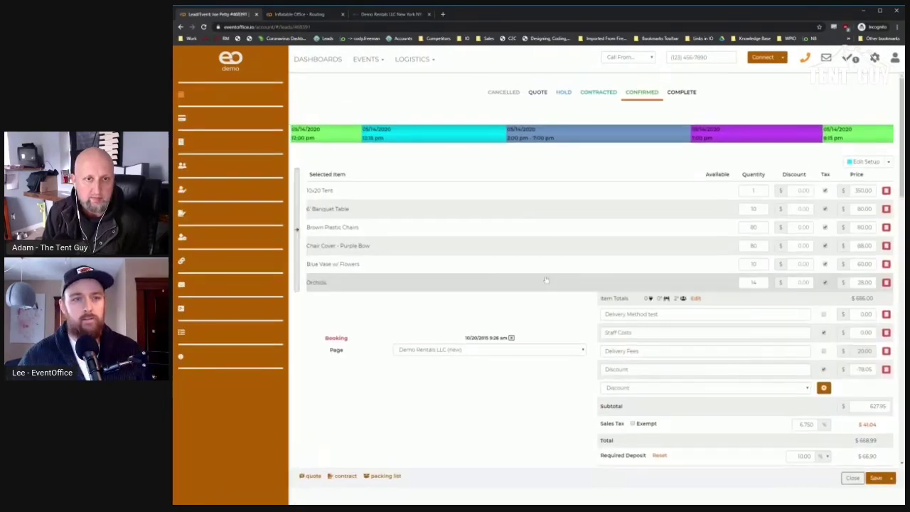
- Examine the event's CRM history of emails, journal entries and calls from newest to oldest
click(196, 189)
scroll(502, 299, down, 10)
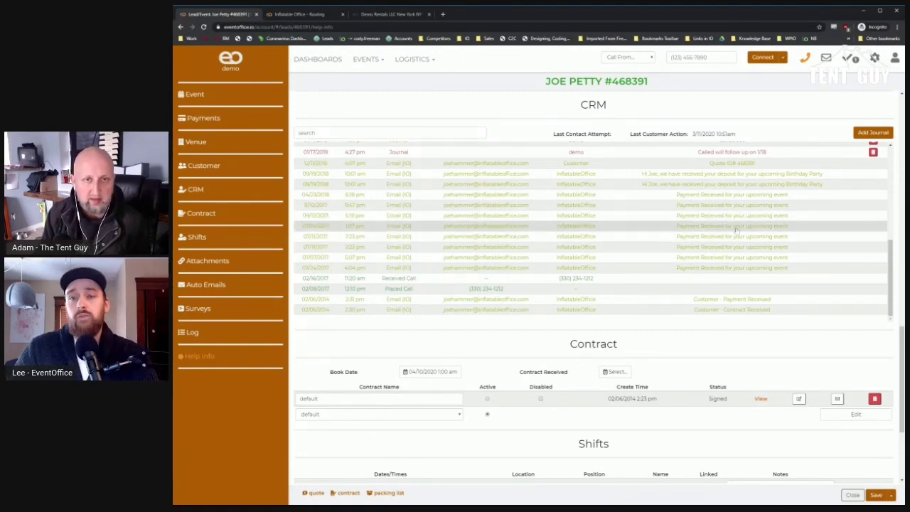
scroll(766, 228, up, 10)
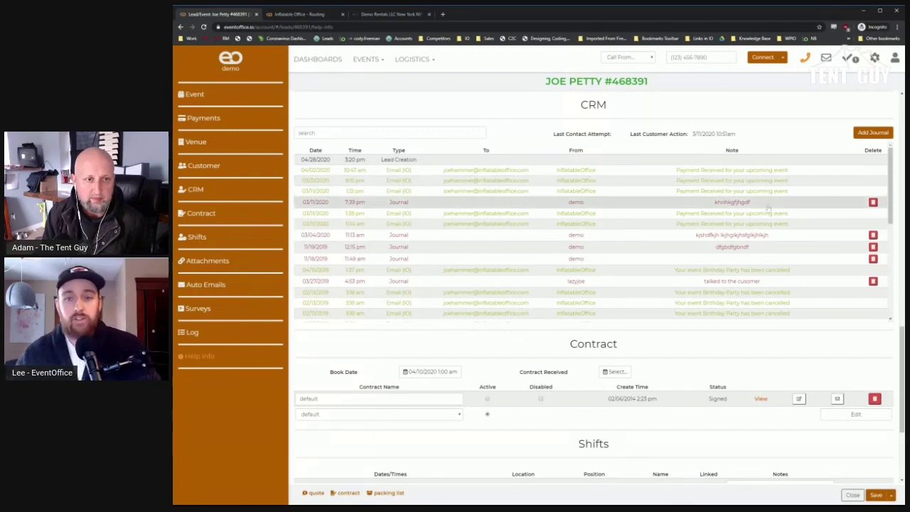
scroll(763, 203, down, 5)
scroll(760, 218, down, 3)
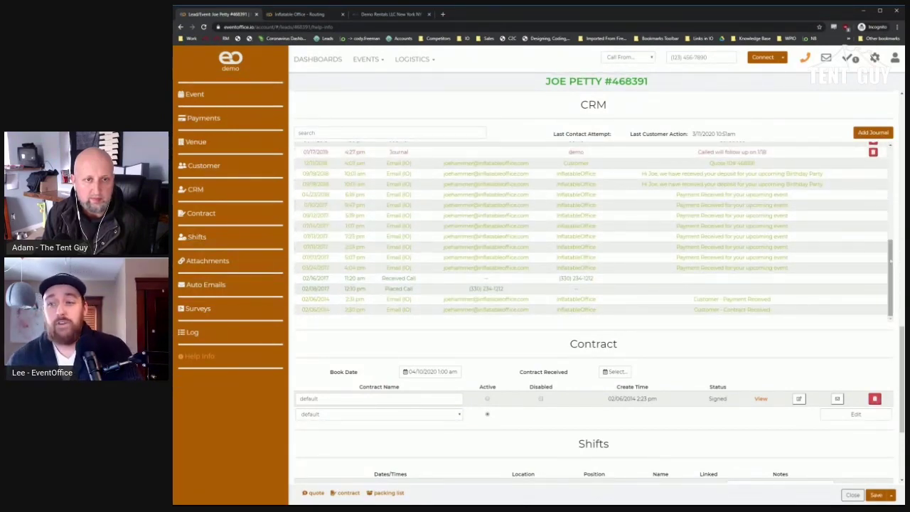
drag(890, 278, 881, 201)
scroll(782, 213, up, 10)
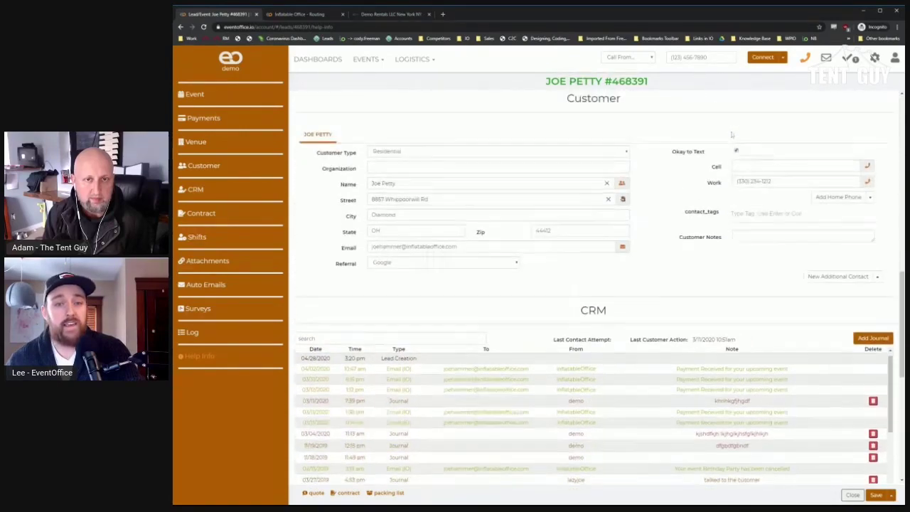
scroll(743, 360, down, 8)
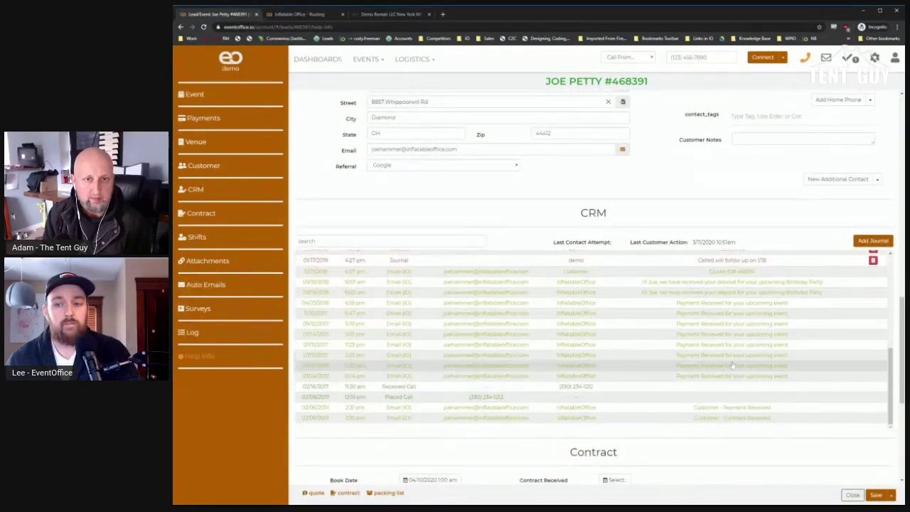
- Open a logged "Payment Received for your upcoming event" email from the CRM history and close the email composer
click(743, 360)
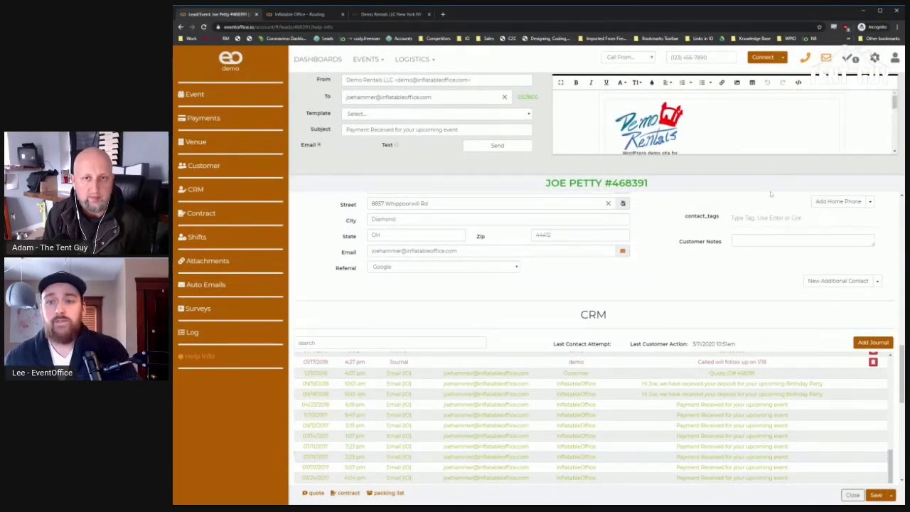
scroll(713, 236, up, 1)
scroll(713, 234, up, 4)
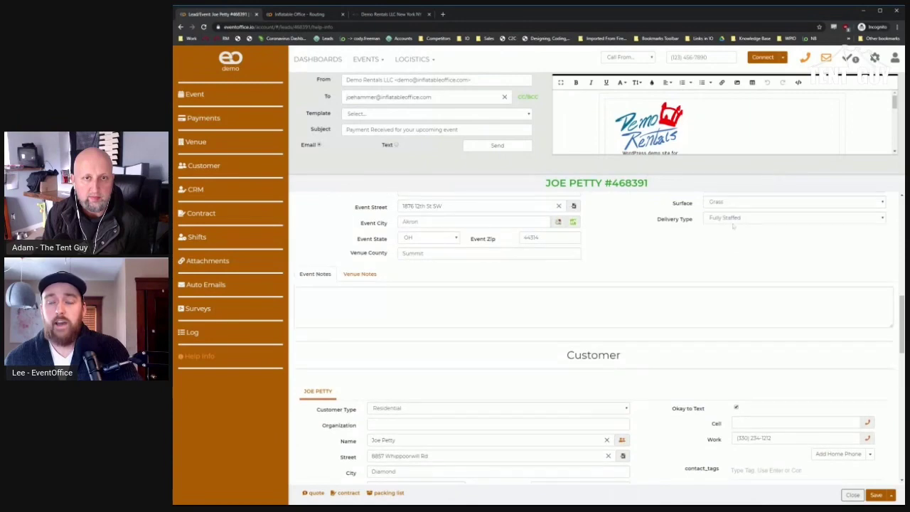
click(826, 59)
scroll(784, 134, up, 3)
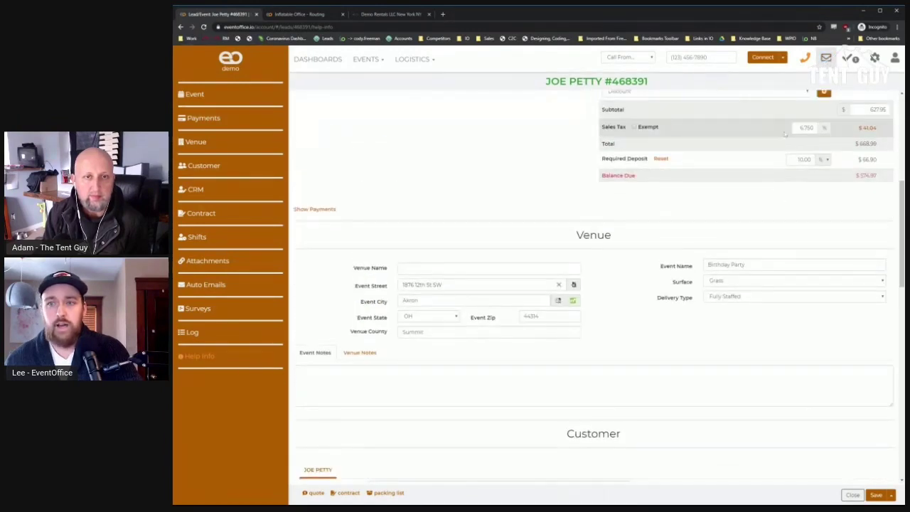
- Start a new email to the customer using the "Vendor - New Quote" template and check its message body
click(826, 58)
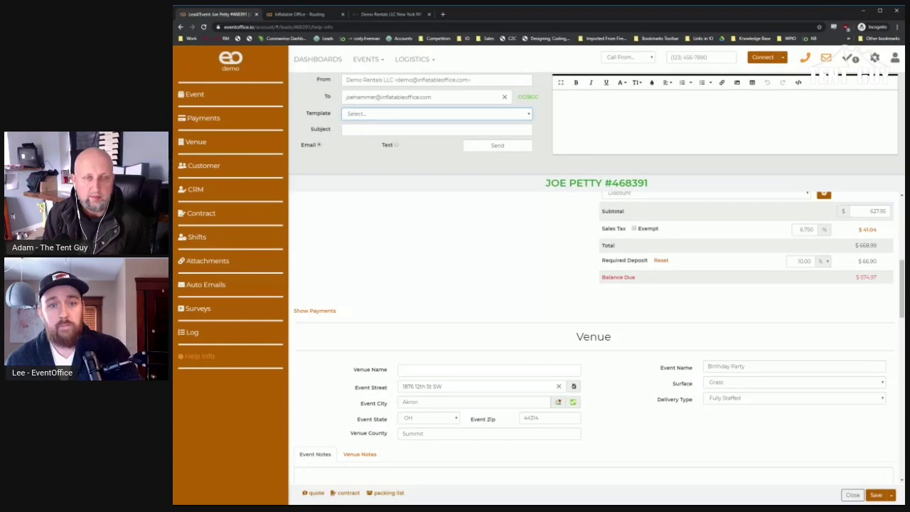
key(Return)
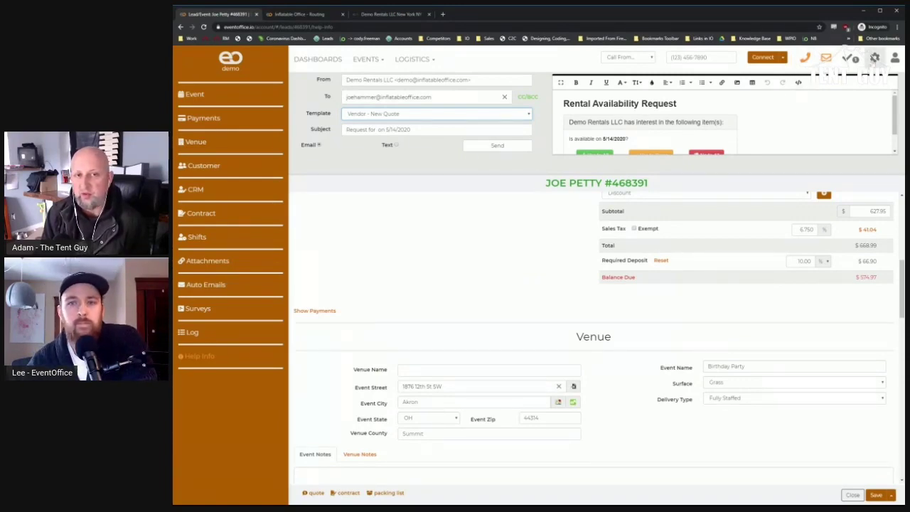
scroll(723, 117, down, 1)
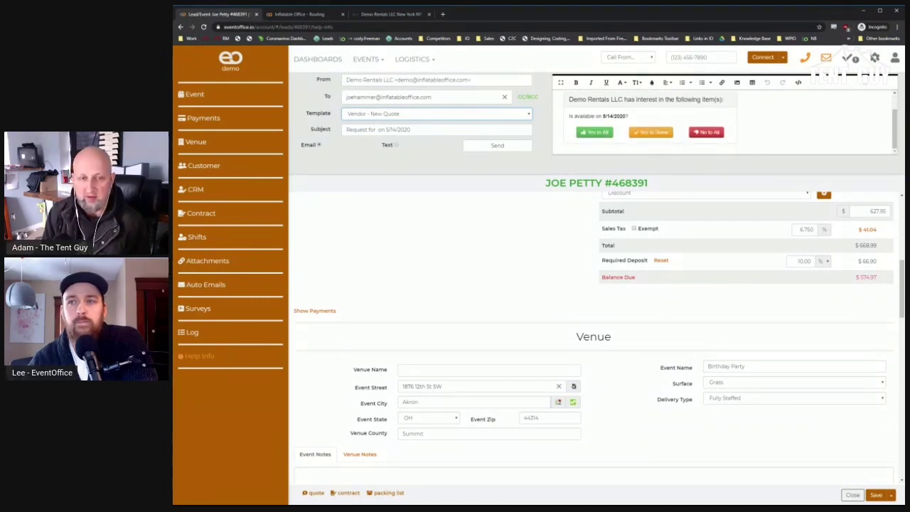
- Search the account settings for "email" and open the Email Center
click(875, 57)
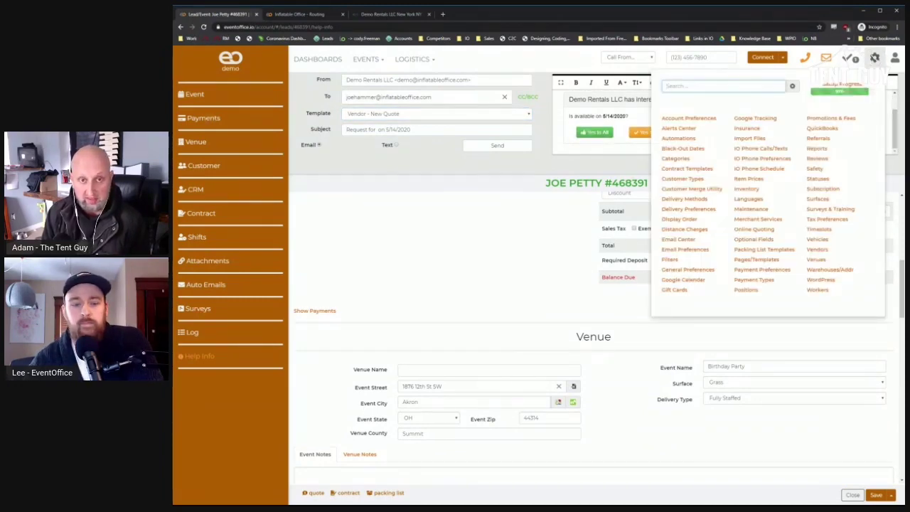
text(email)
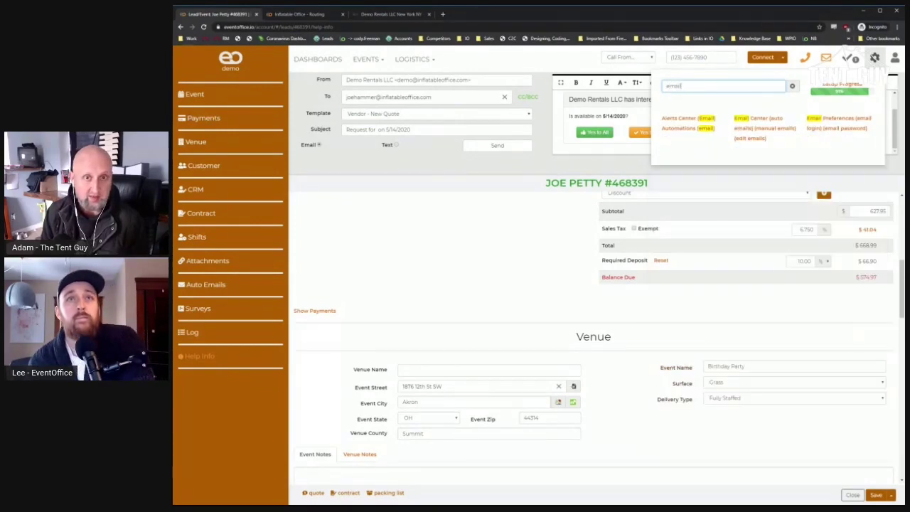
click(766, 138)
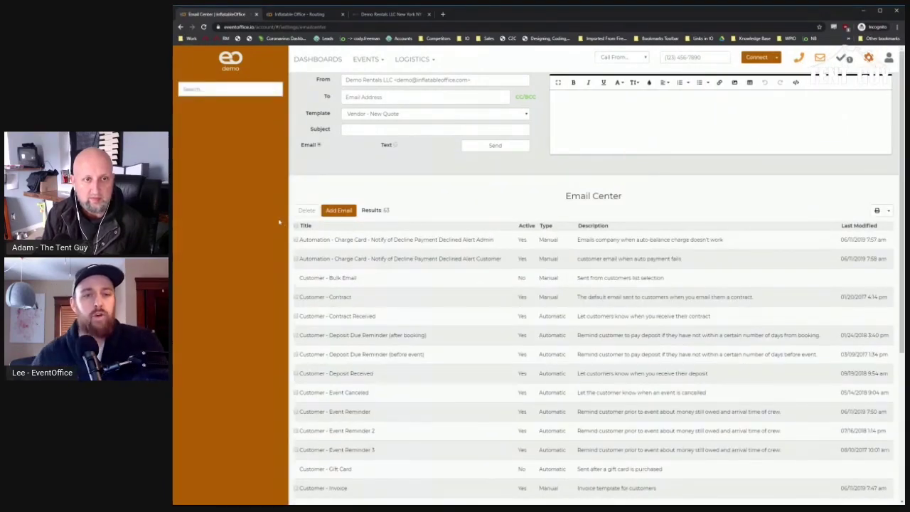
- Browse the email templates and open the active "Customer - Thank You" template last modified on 09/20/2018
scroll(358, 362, down, 4)
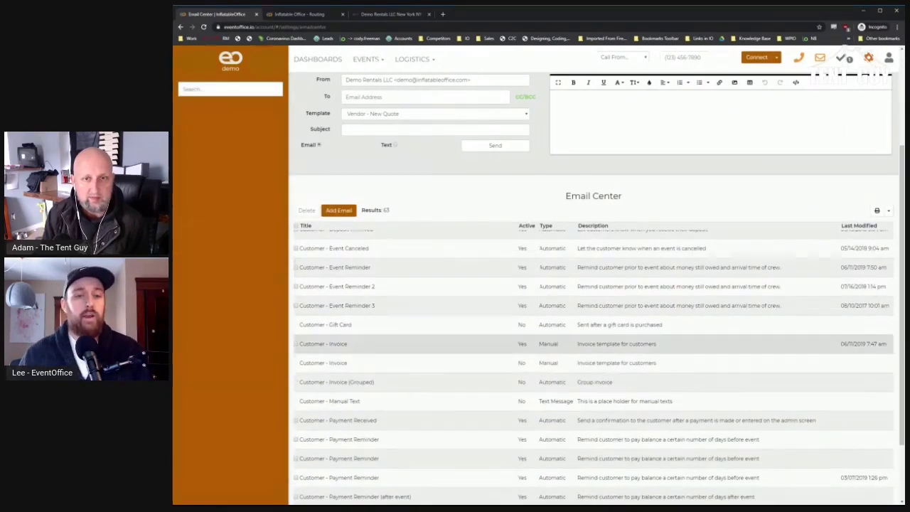
scroll(362, 355, down, 2)
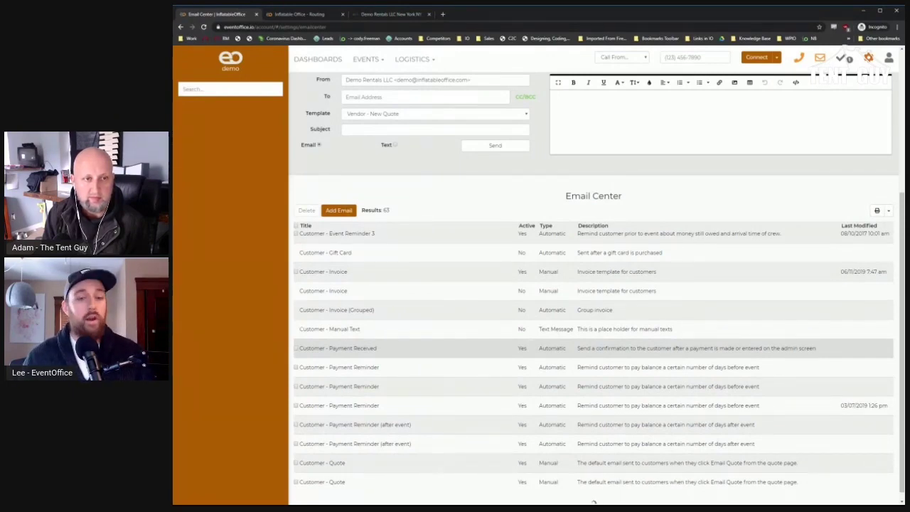
scroll(594, 498, down, 6)
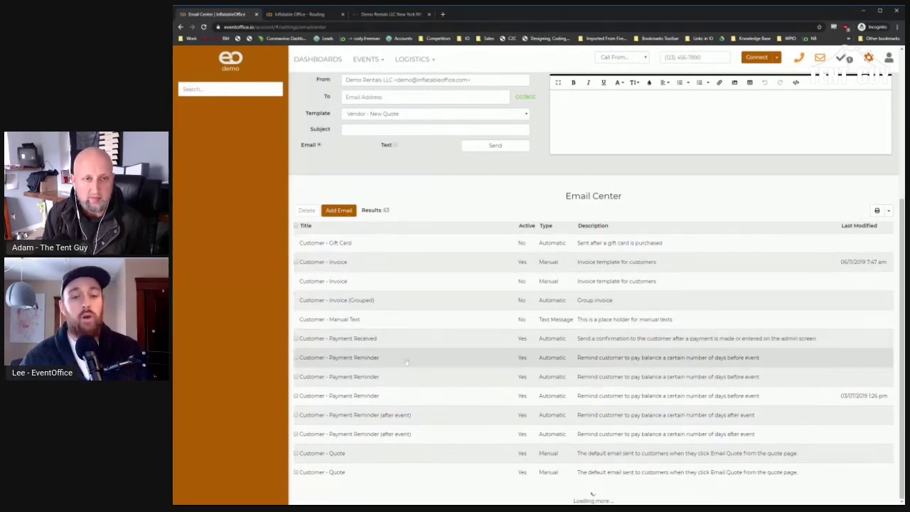
scroll(476, 389, down, 1)
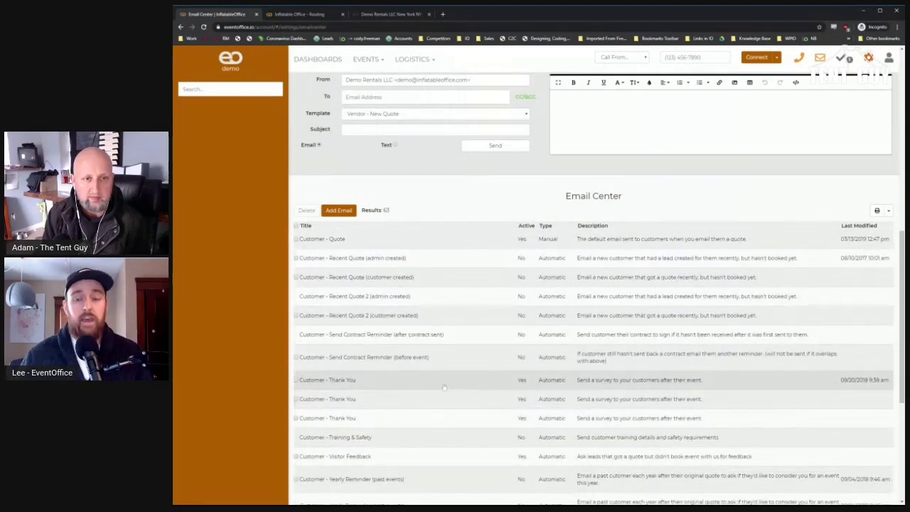
click(442, 387)
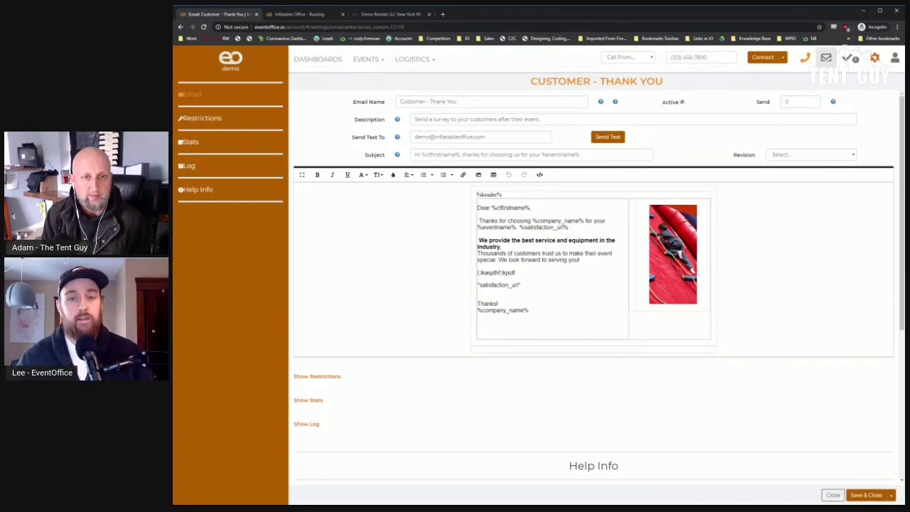
- Highlight the merge placeholders in the Thank You email body, inspect its HTML source, and return to the formatted view
drag(533, 208, 490, 207)
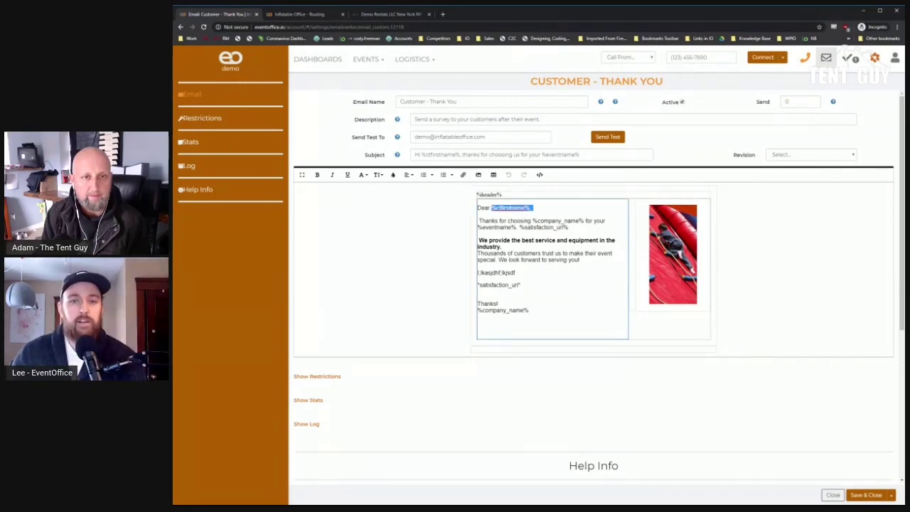
drag(522, 285, 539, 179)
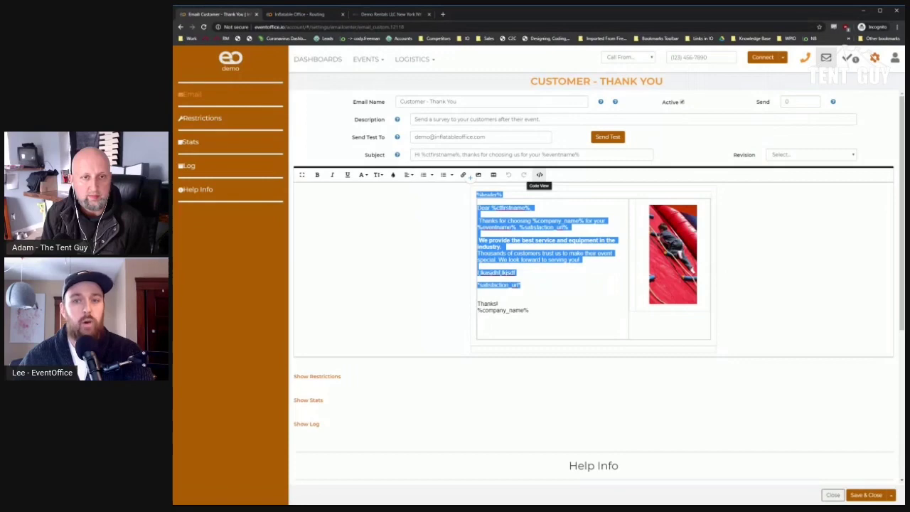
click(539, 175)
scroll(469, 178, up, 10)
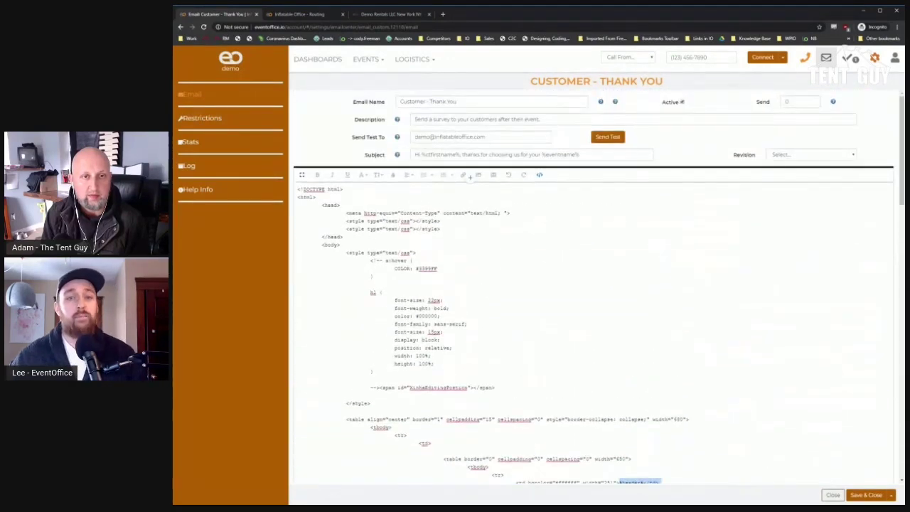
click(540, 175)
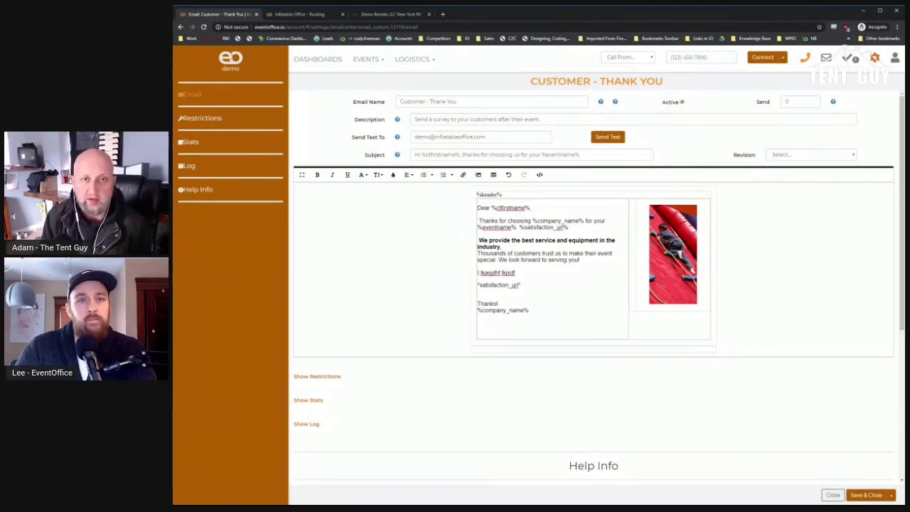
- Leave the email template without saving and start a new lead/event from the Leads/Events list
click(367, 61)
click(370, 80)
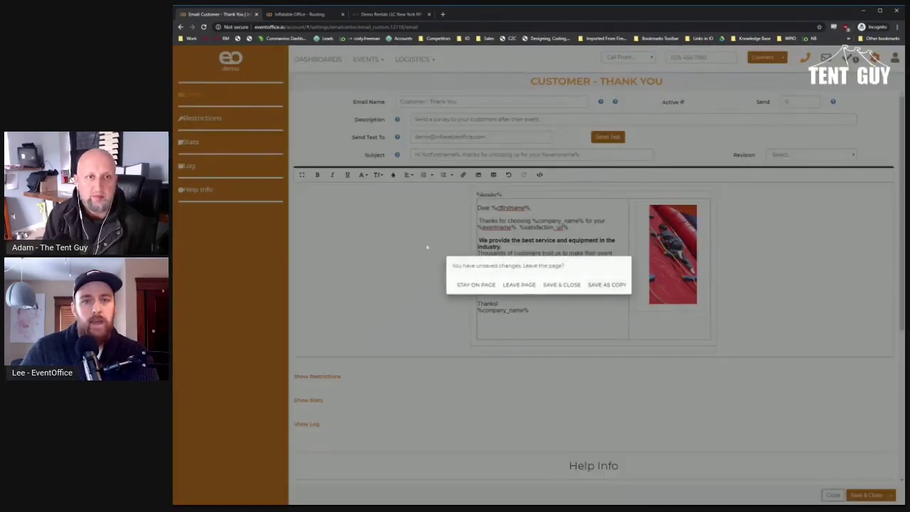
click(519, 284)
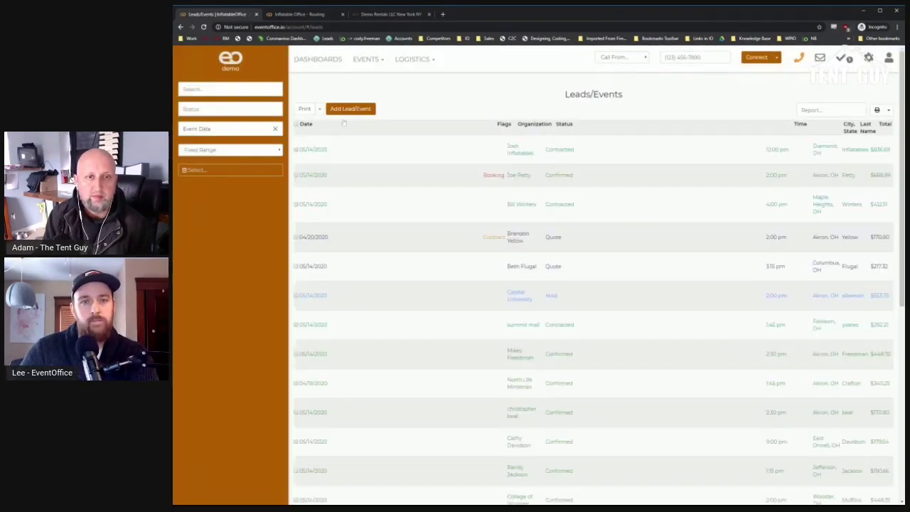
click(348, 112)
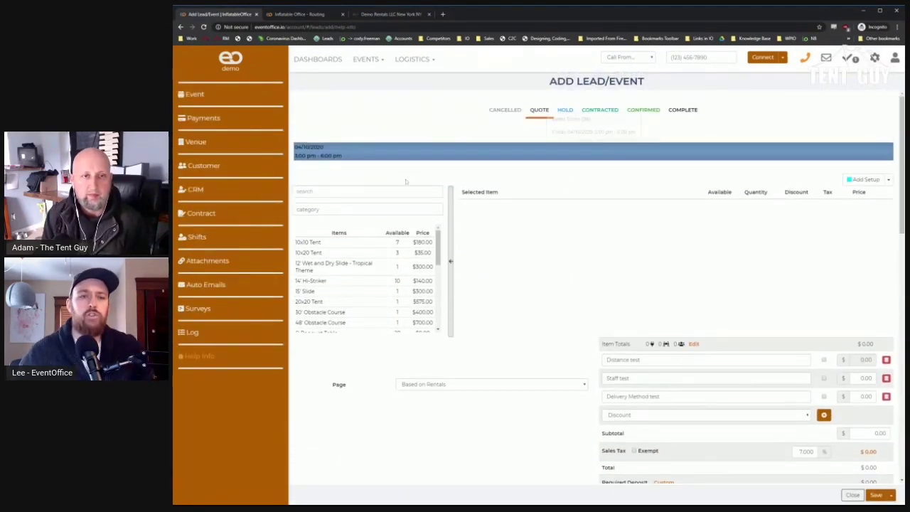
- Check the event's date and time picker, keeping 04/10/2020 3:00 pm to 6:00 pm, and look through the available rental items
click(334, 191)
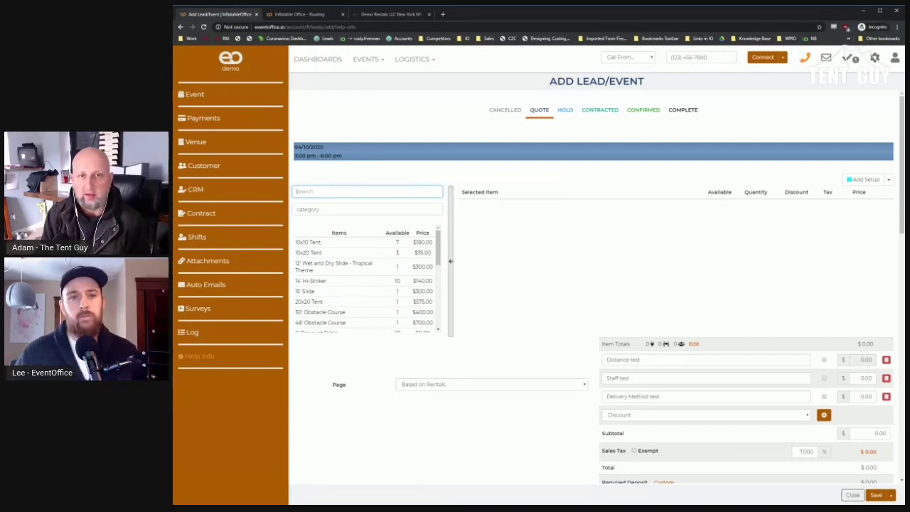
click(448, 158)
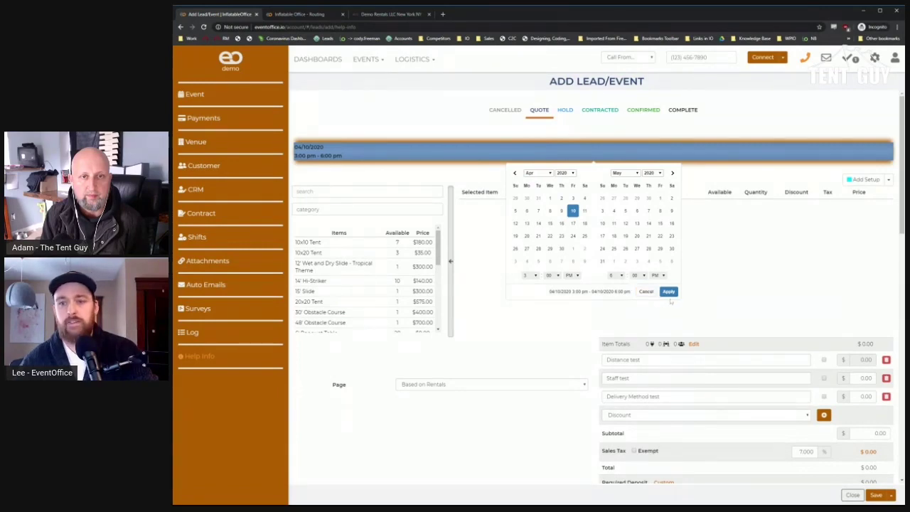
click(668, 292)
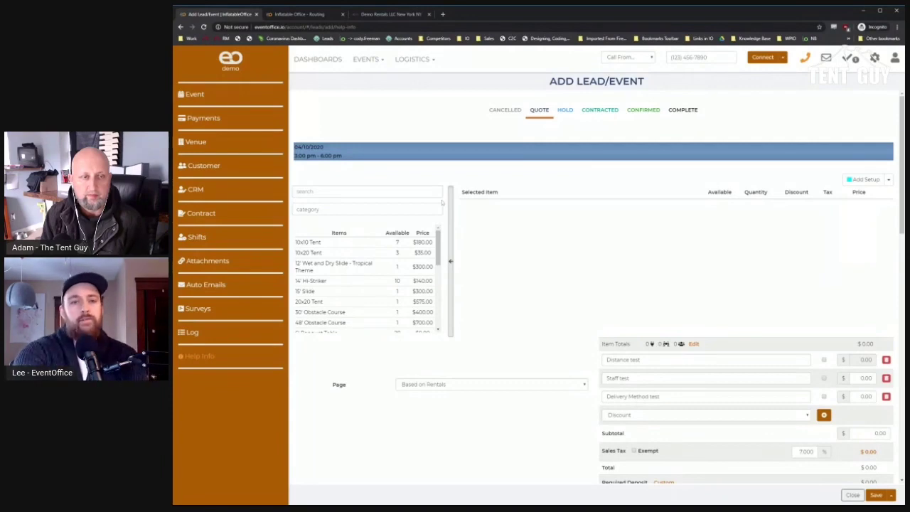
scroll(399, 283, down, 3)
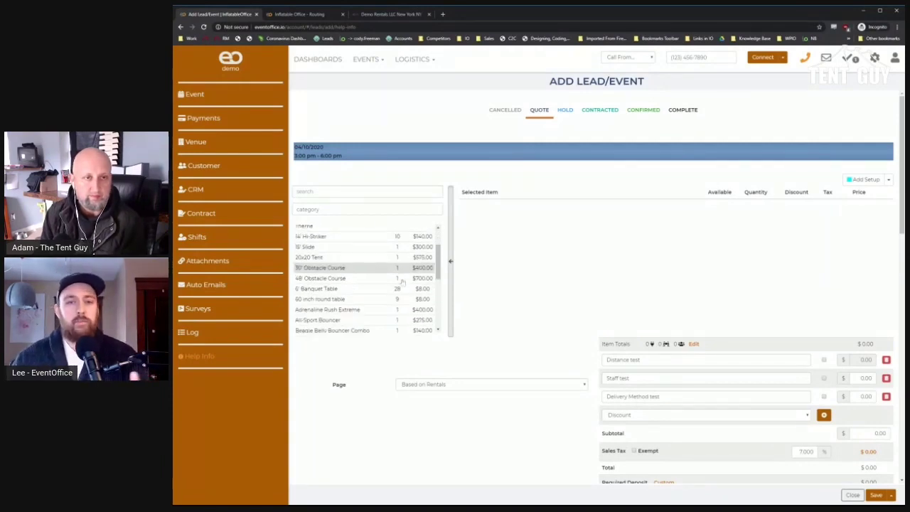
scroll(399, 283, up, 3)
scroll(384, 281, down, 5)
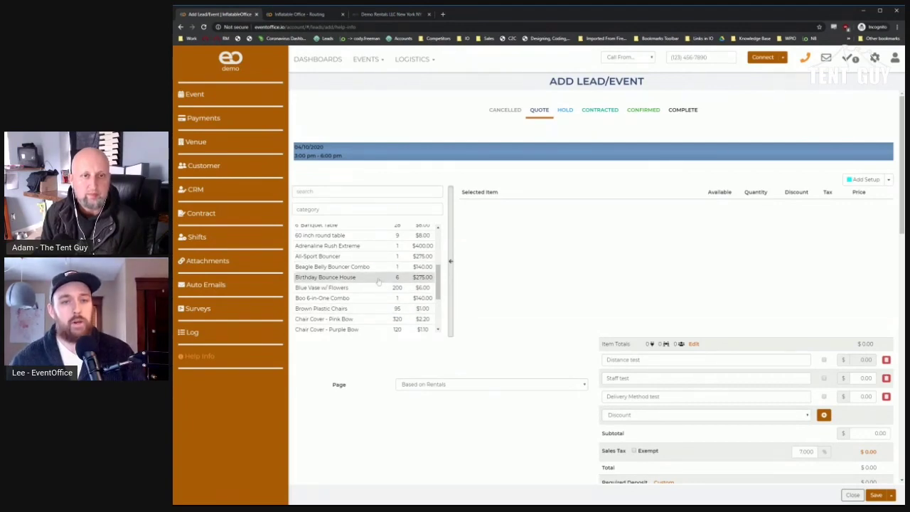
scroll(341, 280, up, 5)
- Search the rental items for "tent" and add the 10x10 Tent to the event
click(368, 192)
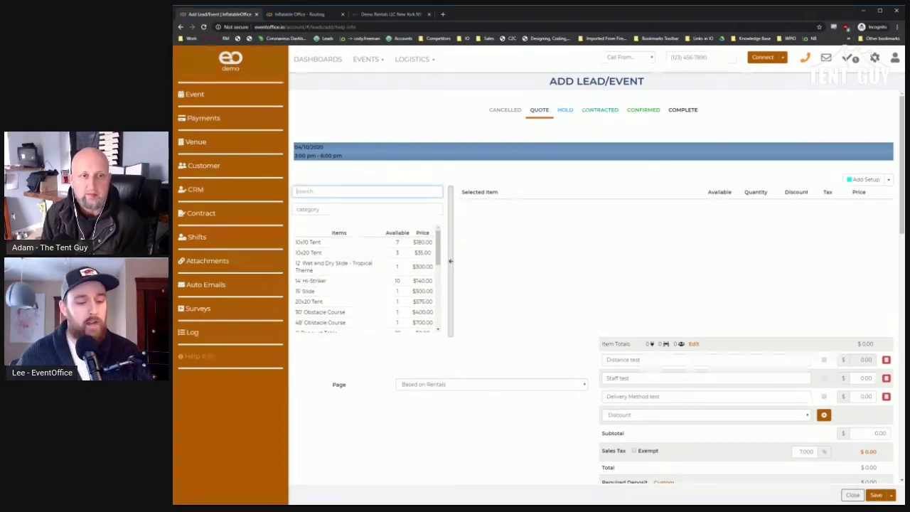
text(tent)
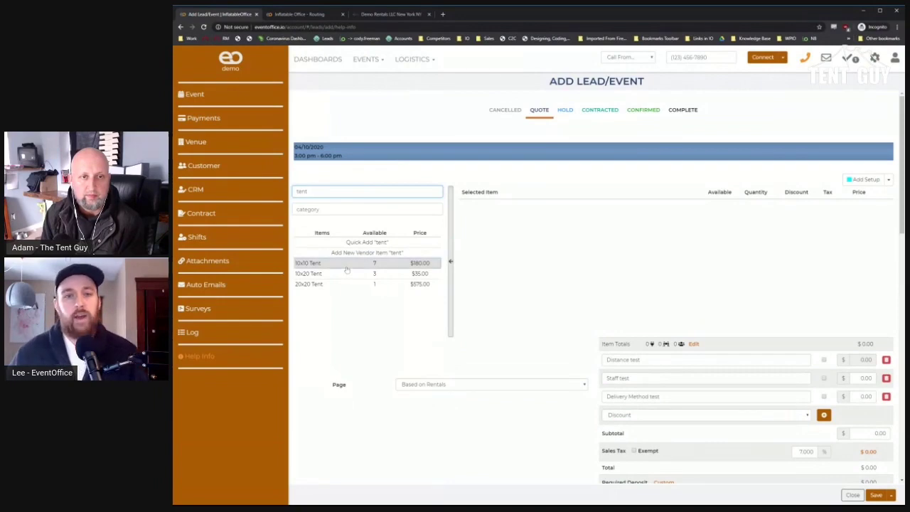
click(346, 265)
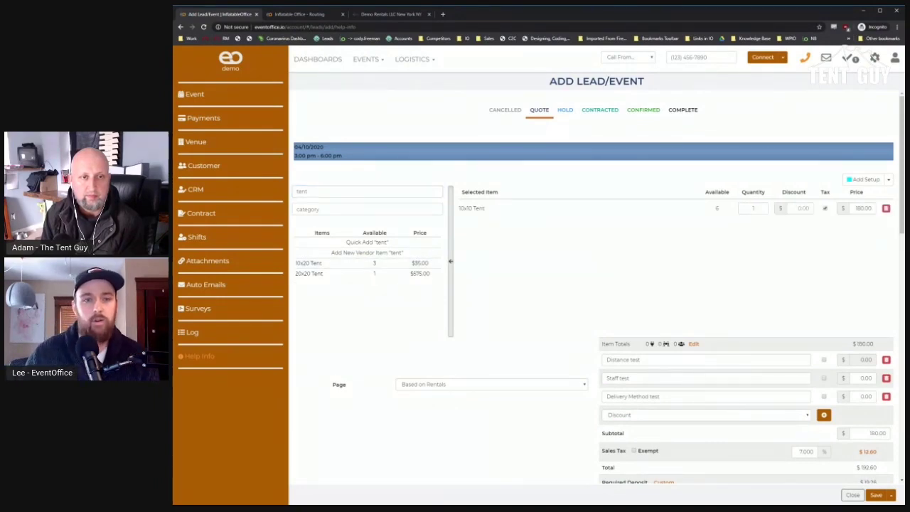
- Clear the item search, filter by the Table Decor category, and add Green Strands with a quantity of 30
key(ctrl+a)
key(BackSpace)
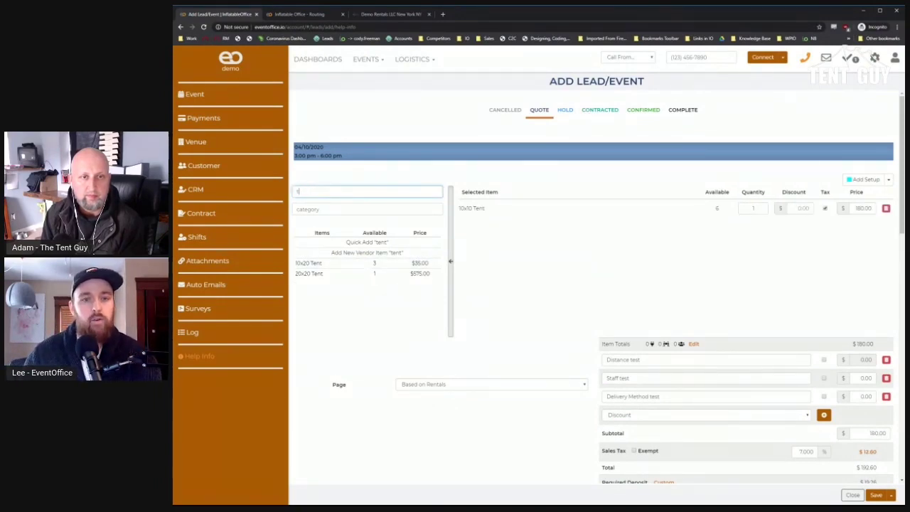
click(334, 209)
scroll(334, 177, down, 2)
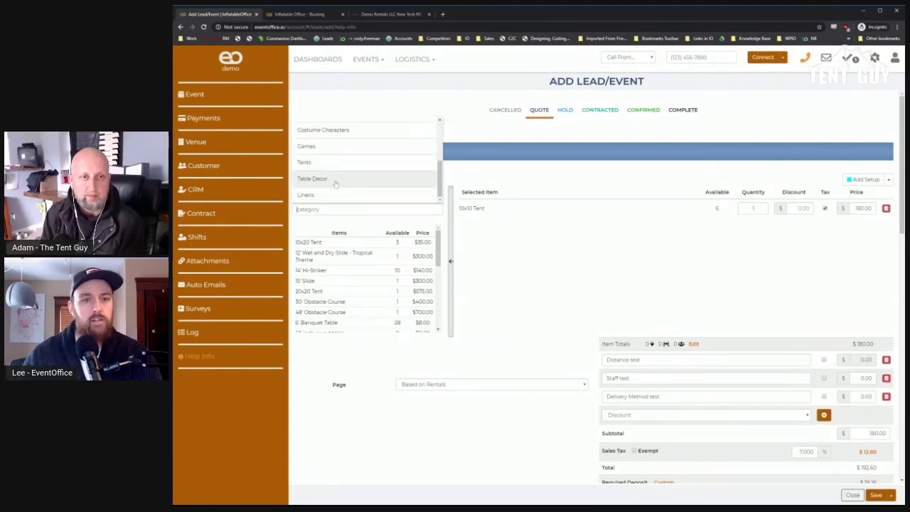
click(334, 180)
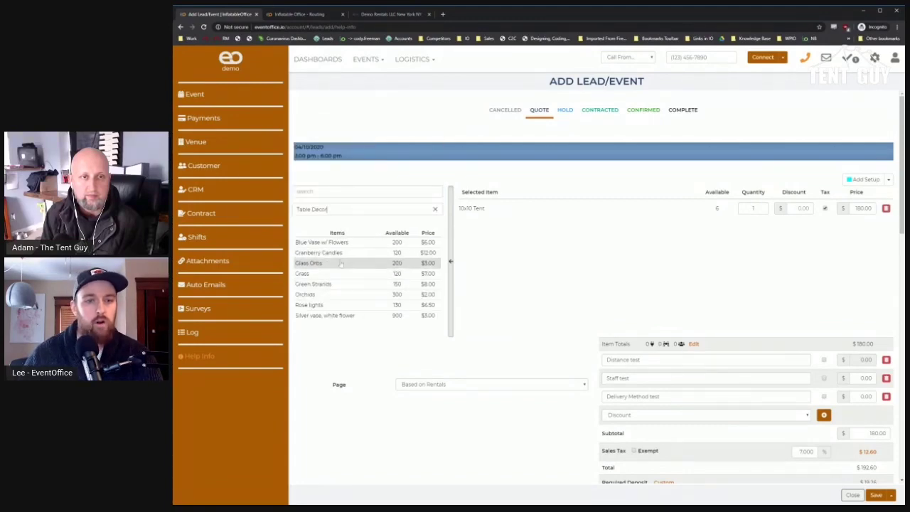
click(334, 284)
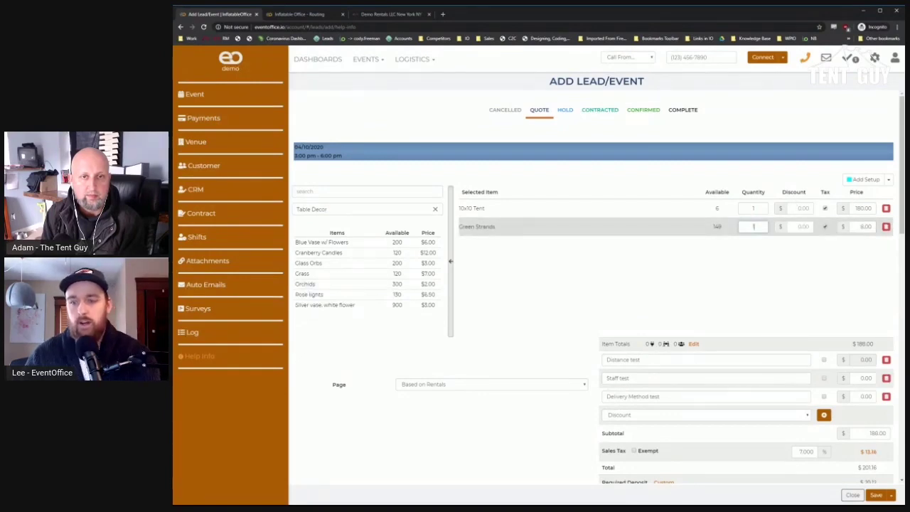
text(30)
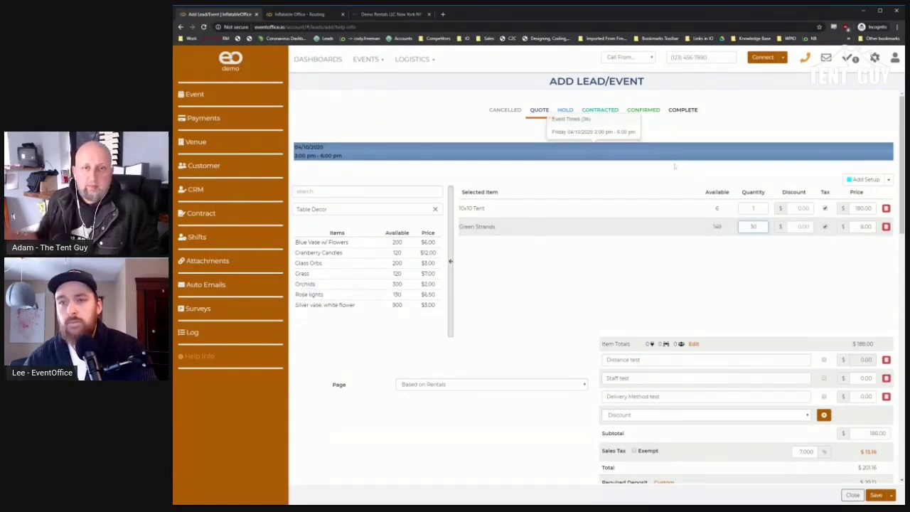
- Clear the category filter and quick-add a custom item named "sdfgsdfg" priced at $400
click(435, 209)
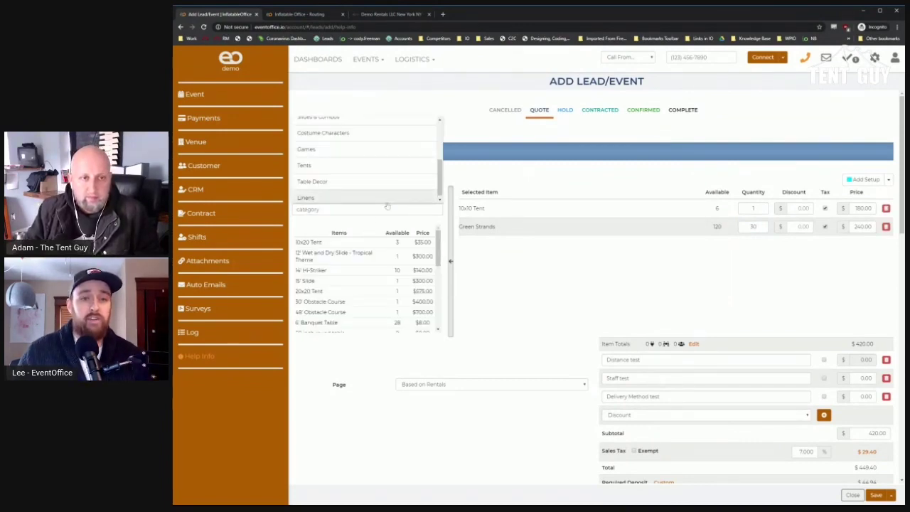
click(387, 207)
click(367, 192)
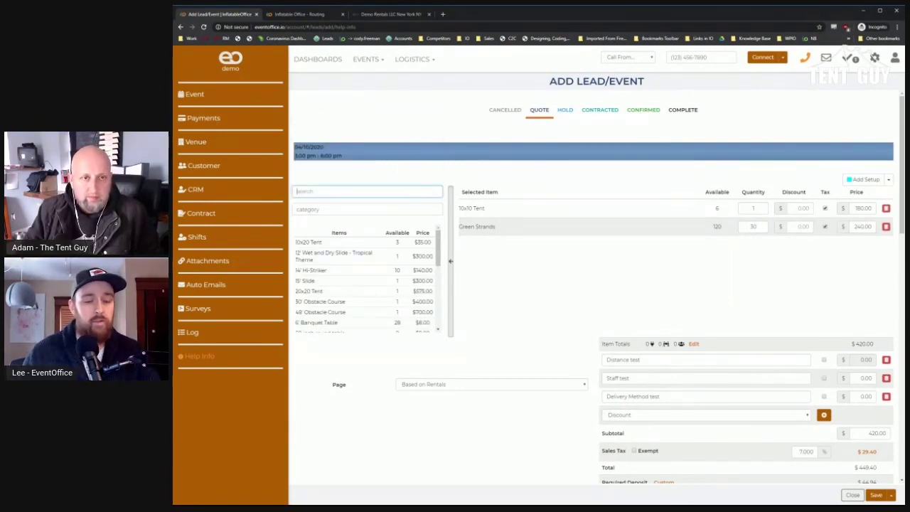
text(sdfgsdfg)
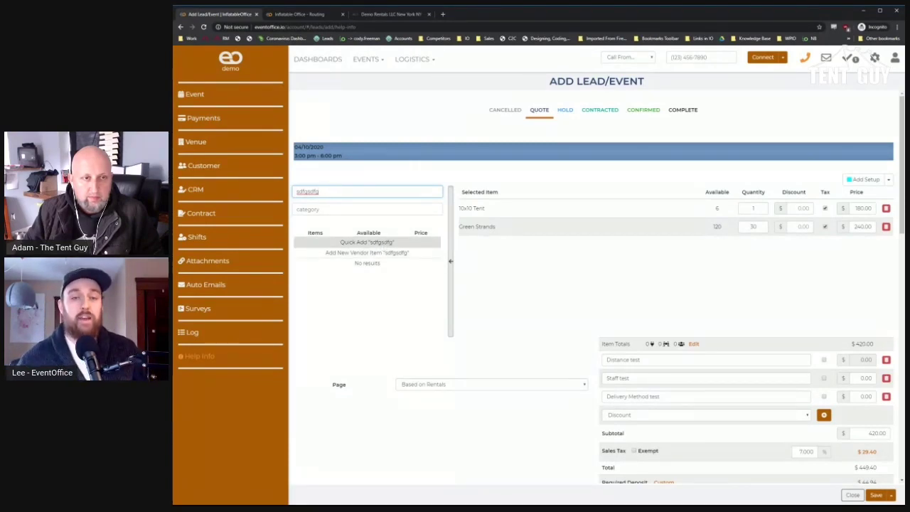
key(Return)
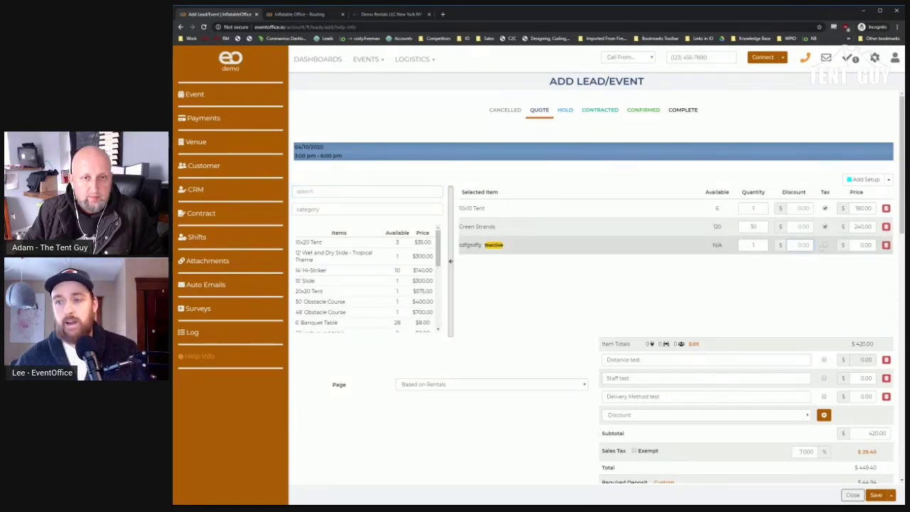
key(Tab)
text(4)
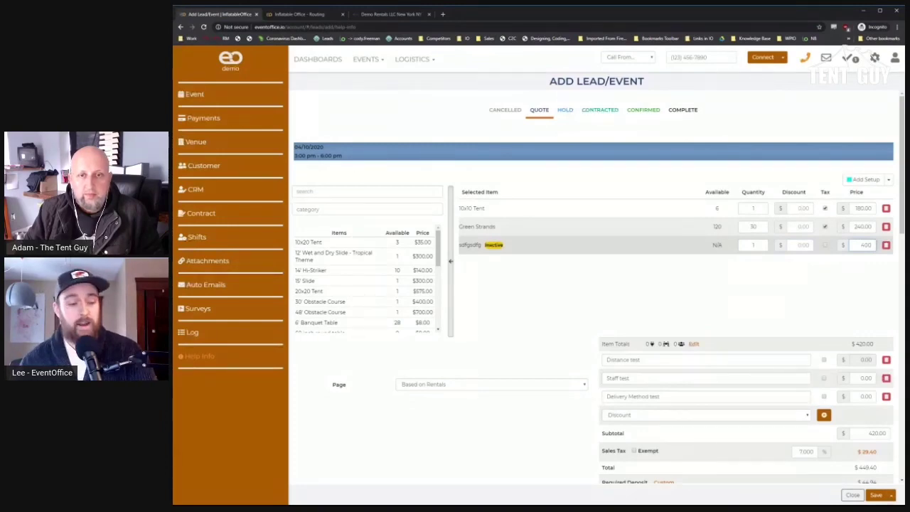
click(849, 257)
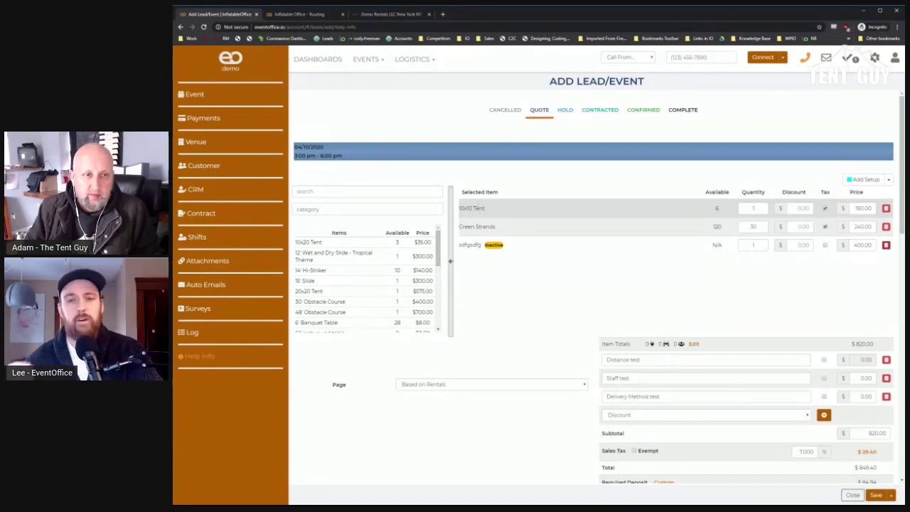
- Expand the details of Green Strands and the 10x10 Tent, and give the tent its own custom time
click(490, 229)
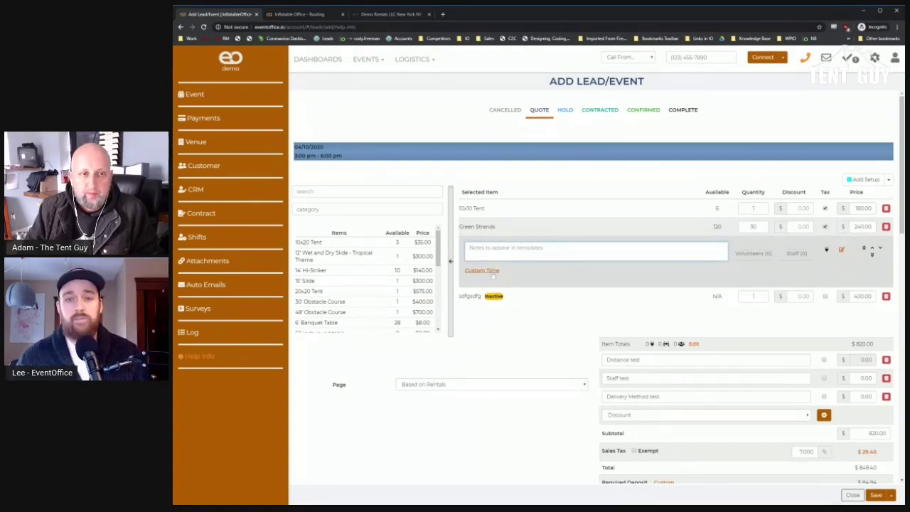
click(484, 208)
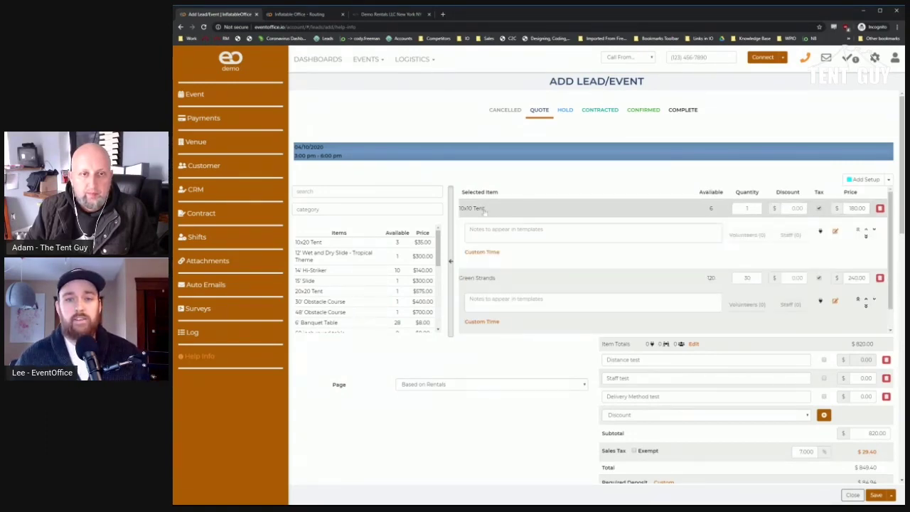
click(481, 253)
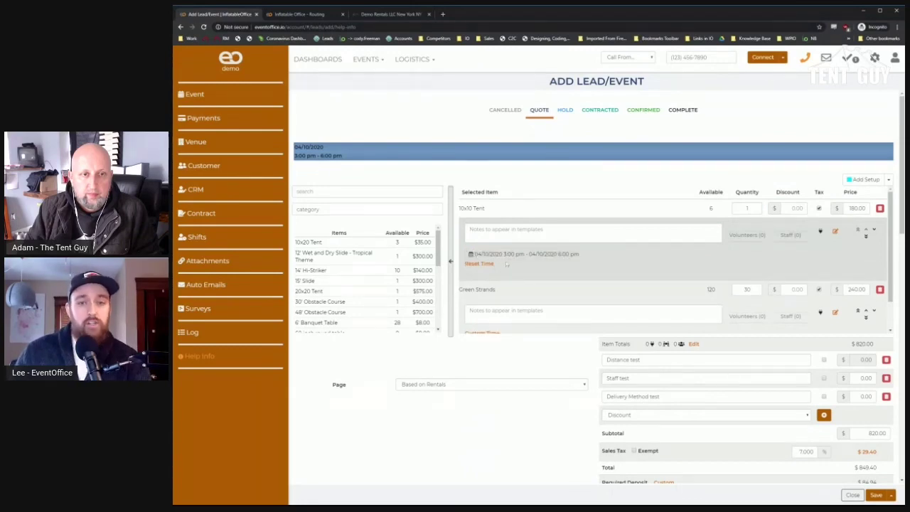
scroll(554, 228, down, 1)
scroll(556, 219, up, 1)
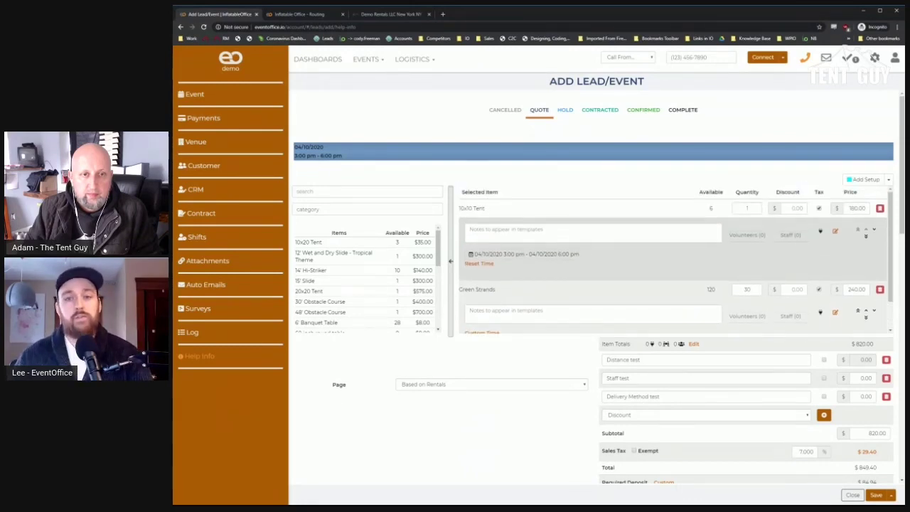
click(555, 233)
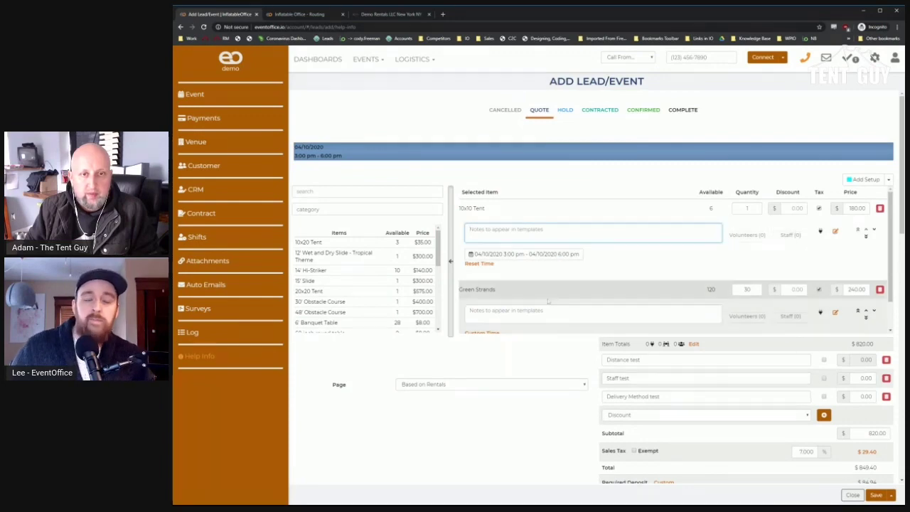
- Look through the event form's totals, Venue, Customer and Contract sections
scroll(547, 306, down, 2)
scroll(547, 356, down, 3)
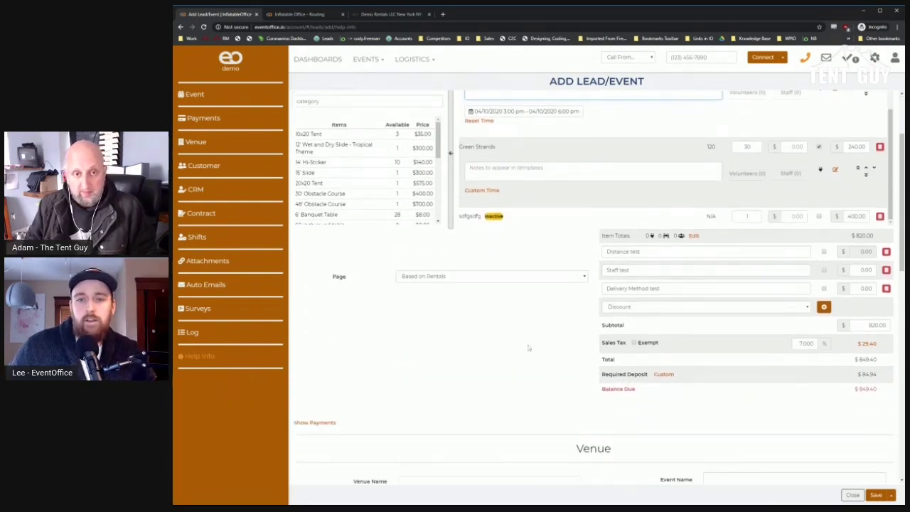
scroll(547, 352, up, 2)
scroll(547, 347, down, 2)
scroll(547, 348, down, 5)
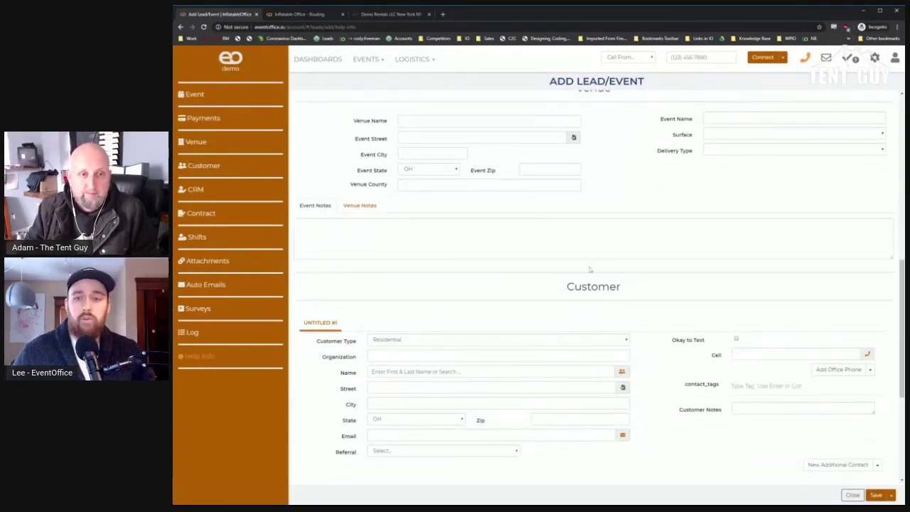
scroll(886, 332, down, 2)
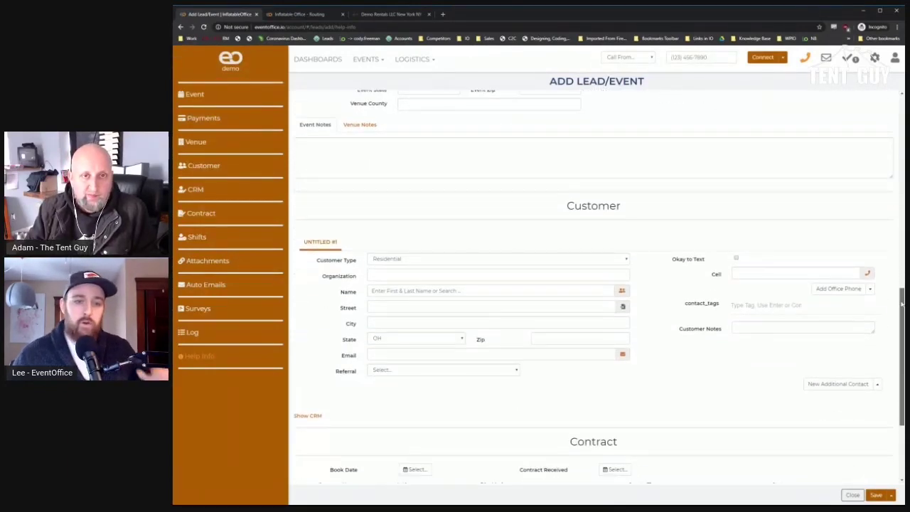
scroll(887, 332, up, 5)
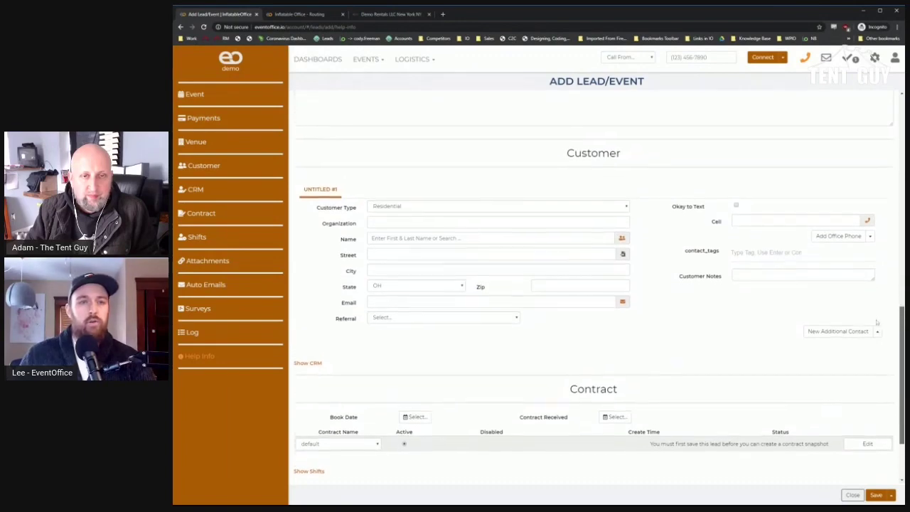
scroll(886, 127, down, 5)
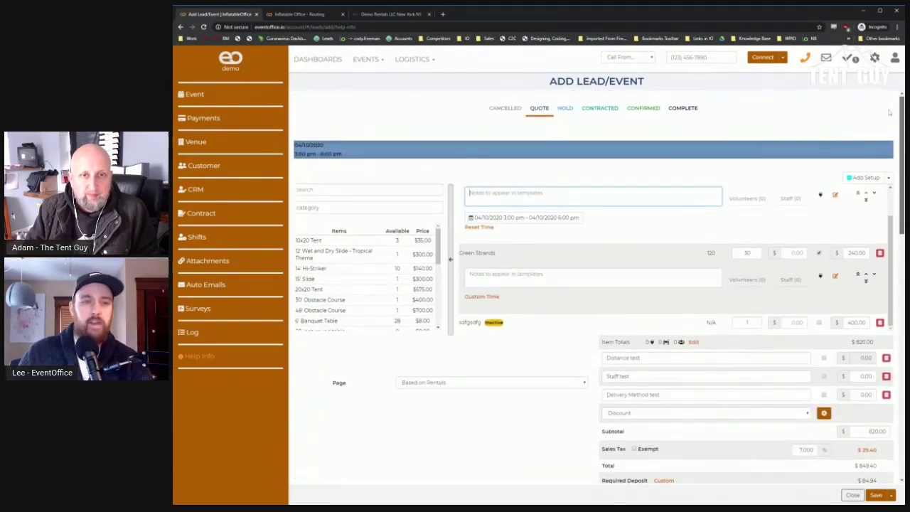
scroll(220, 270, up, 3)
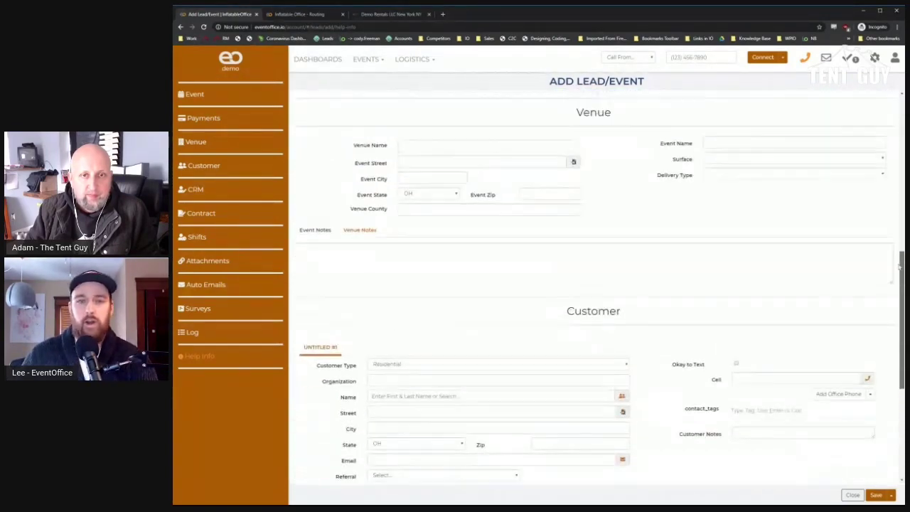
- Search the existing customers by first name and fill the Customer section with the Solid Future contact
click(212, 171)
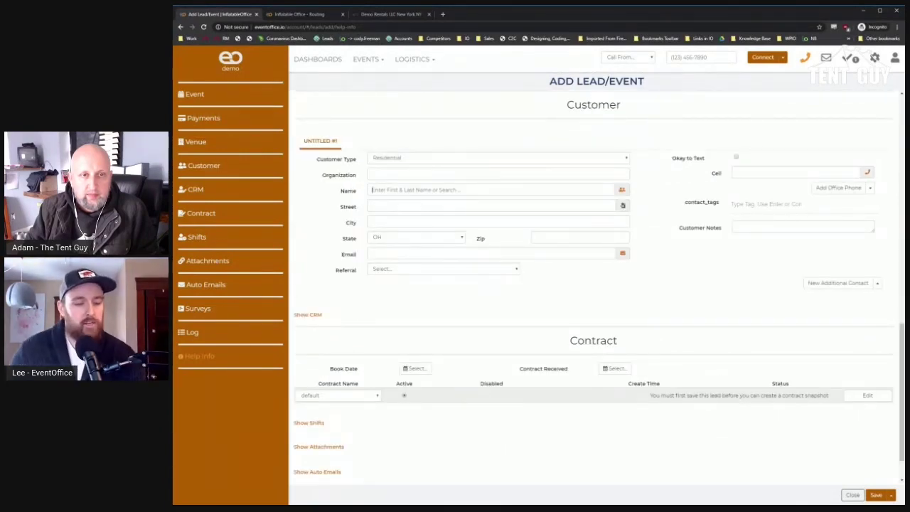
text(Josh)
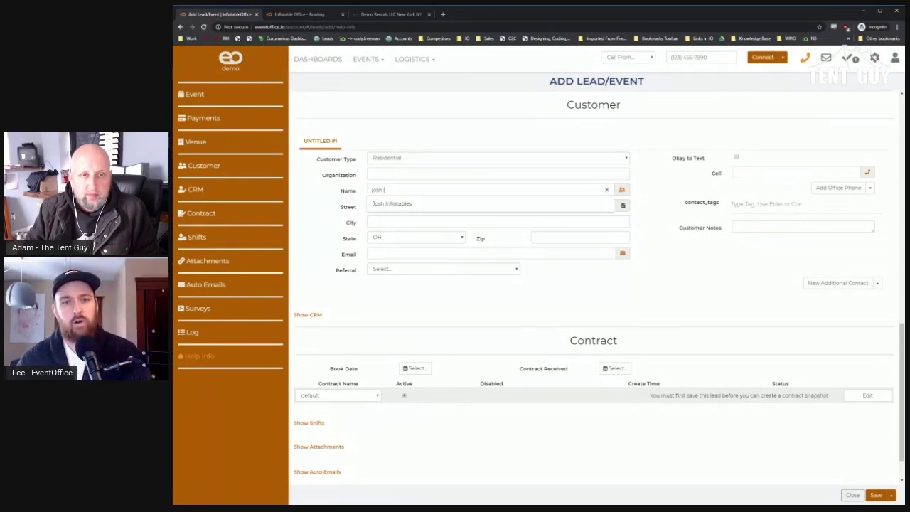
text(e)
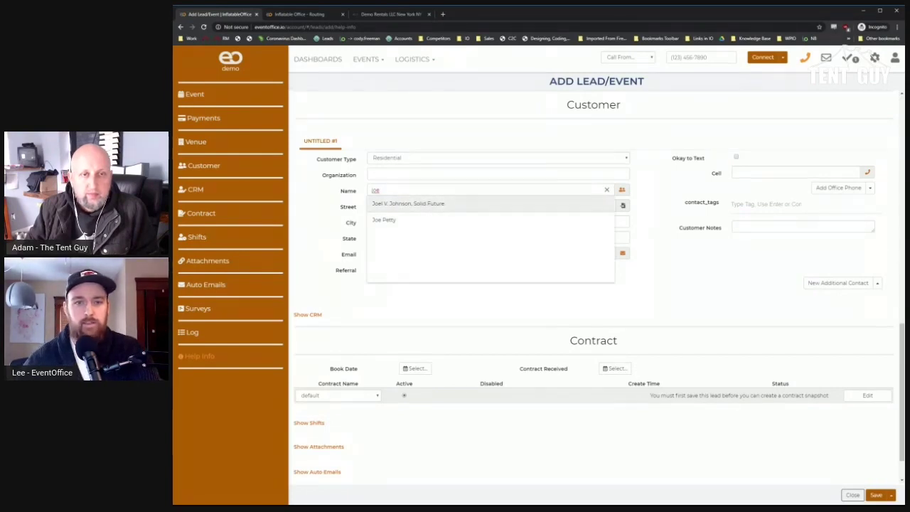
click(428, 206)
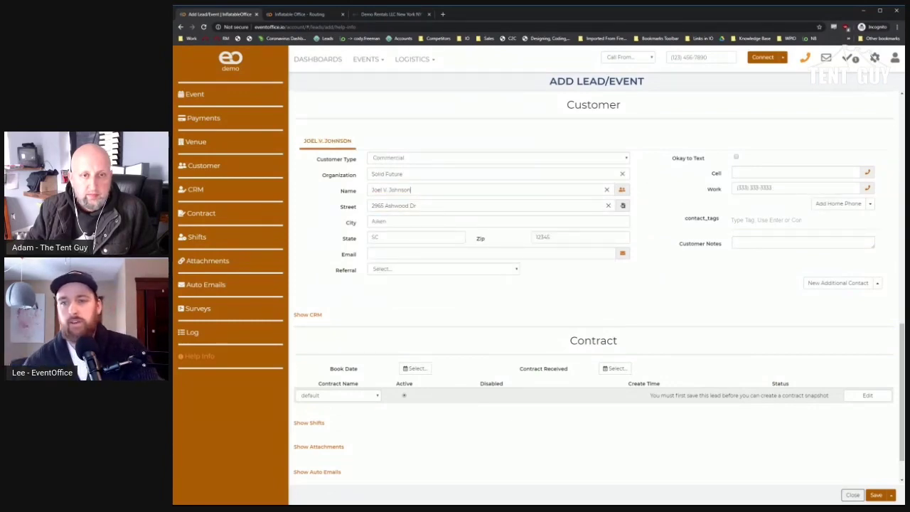
scroll(495, 240, up, 1)
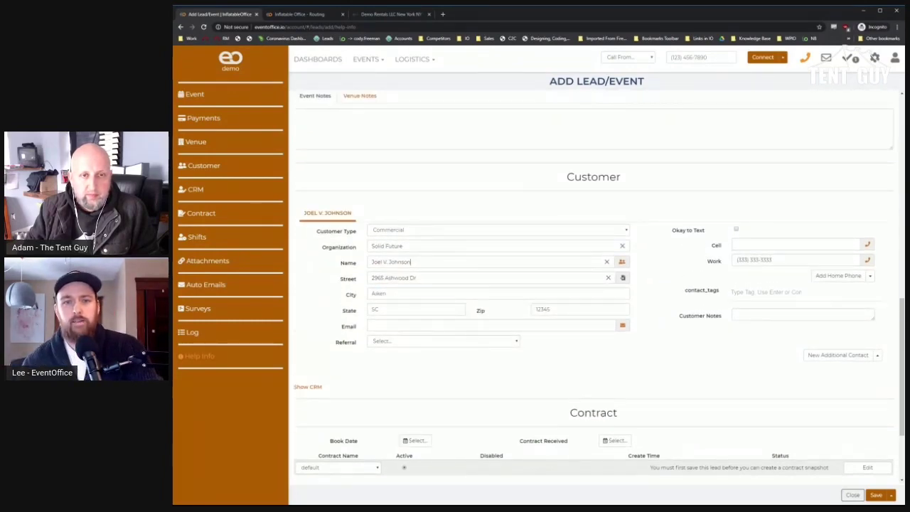
scroll(602, 220, up, 2)
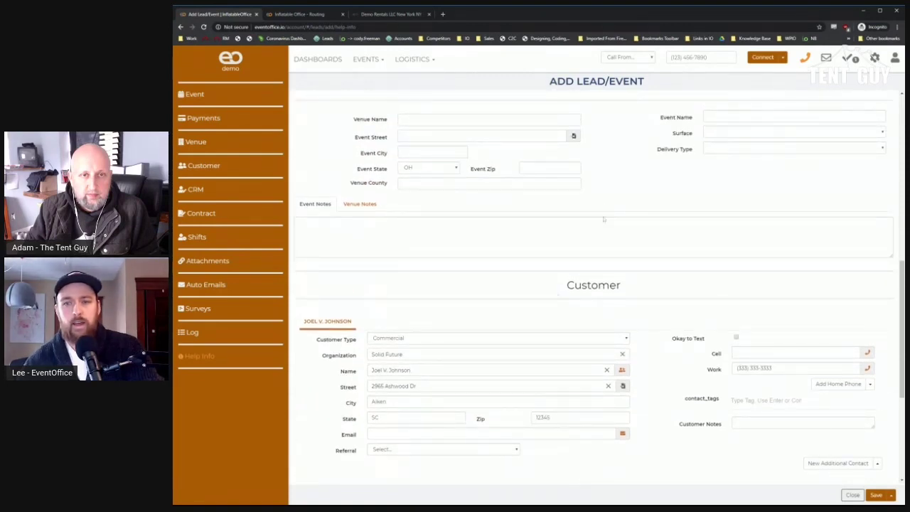
scroll(603, 220, down, 1)
click(736, 349)
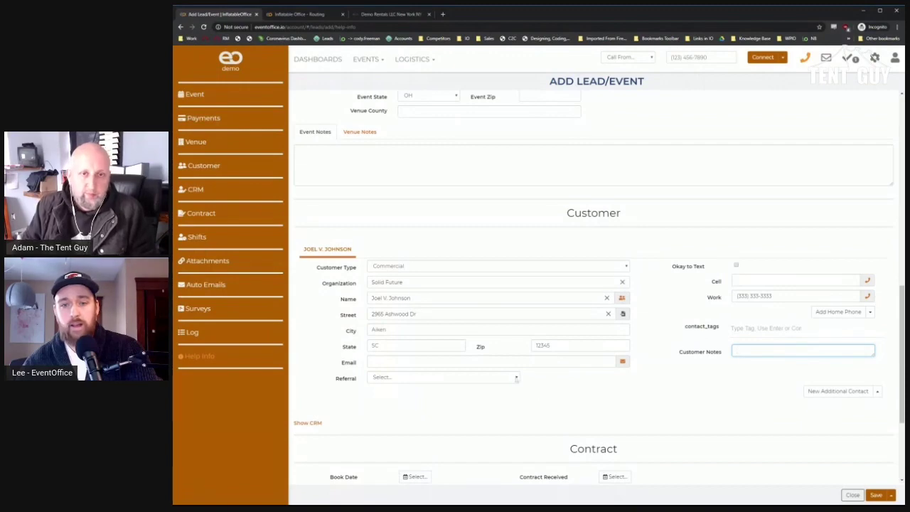
- Search the saved venues for "first" and set First Glance as the event's venue
scroll(563, 355, up, 2)
scroll(563, 356, up, 2)
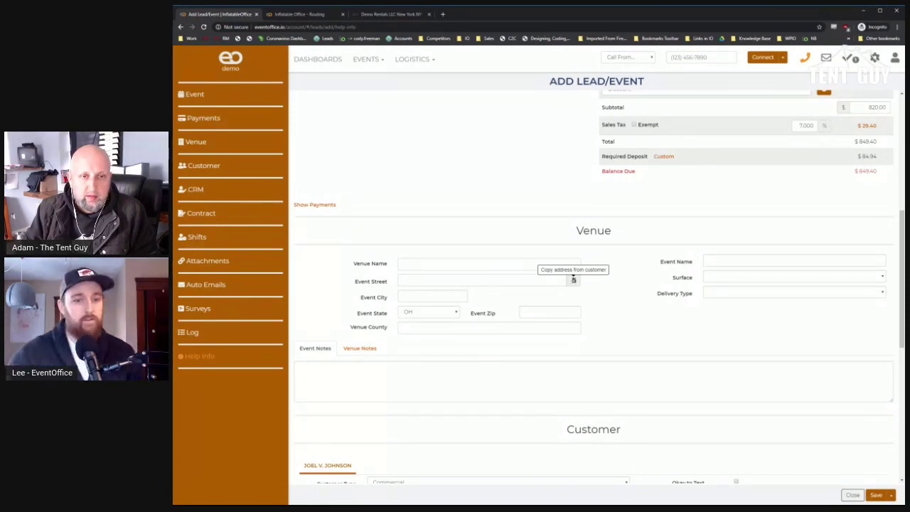
click(402, 264)
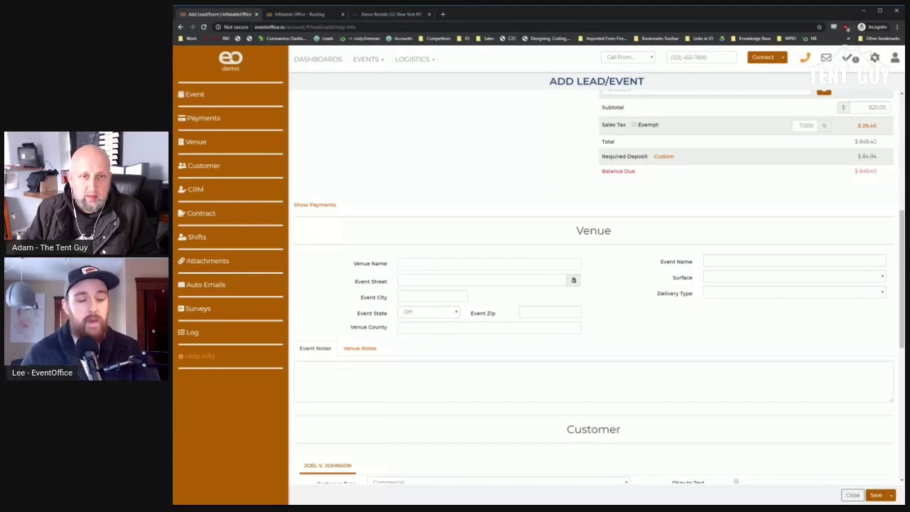
text(first)
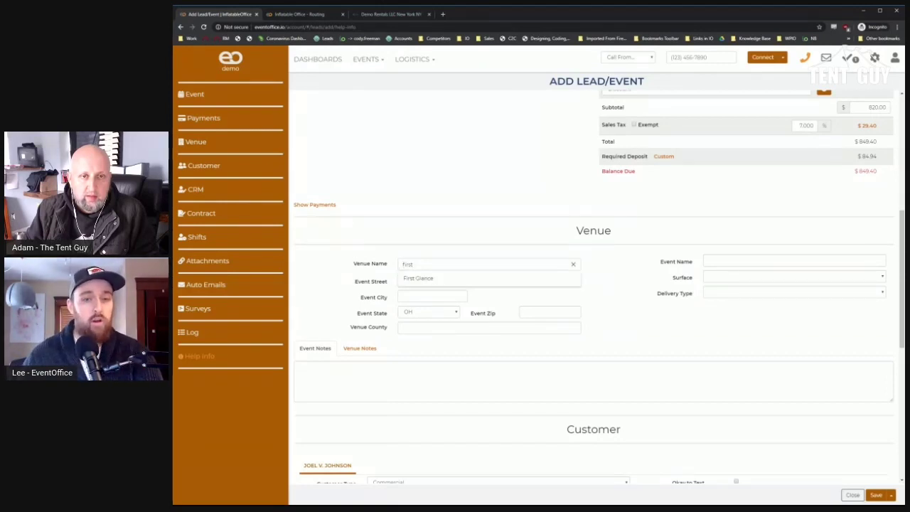
click(446, 280)
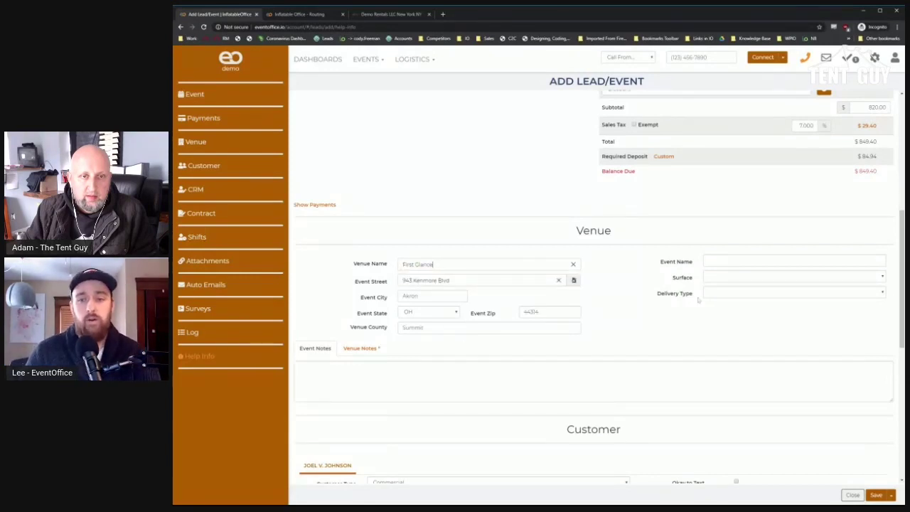
- Read the saved venue notes for First Glance, then return to the event notes
click(361, 349)
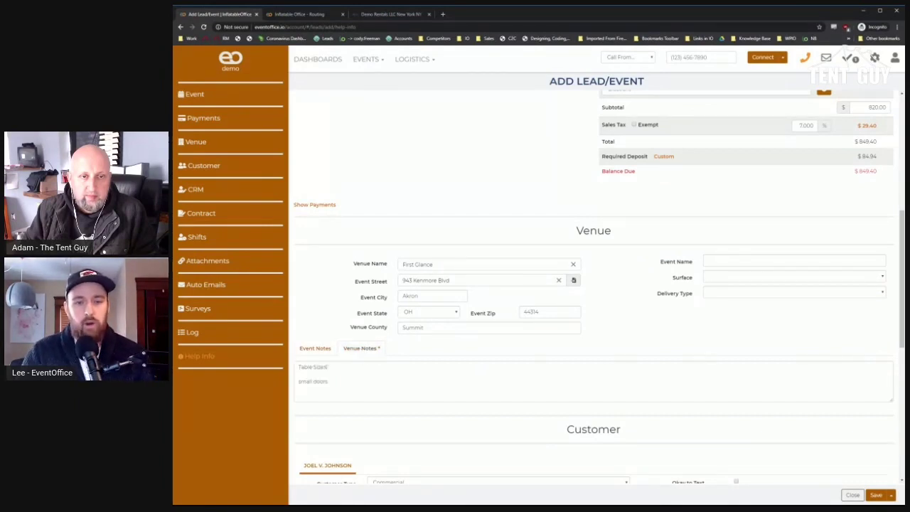
drag(328, 382, 299, 366)
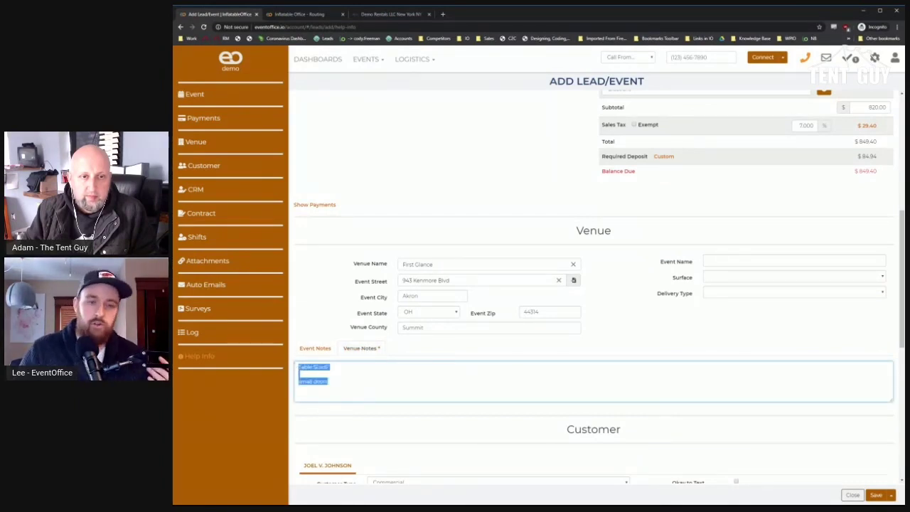
click(314, 349)
- Review the filled-in venue and customer details, the contract section and the quote totals
scroll(356, 348, down, 2)
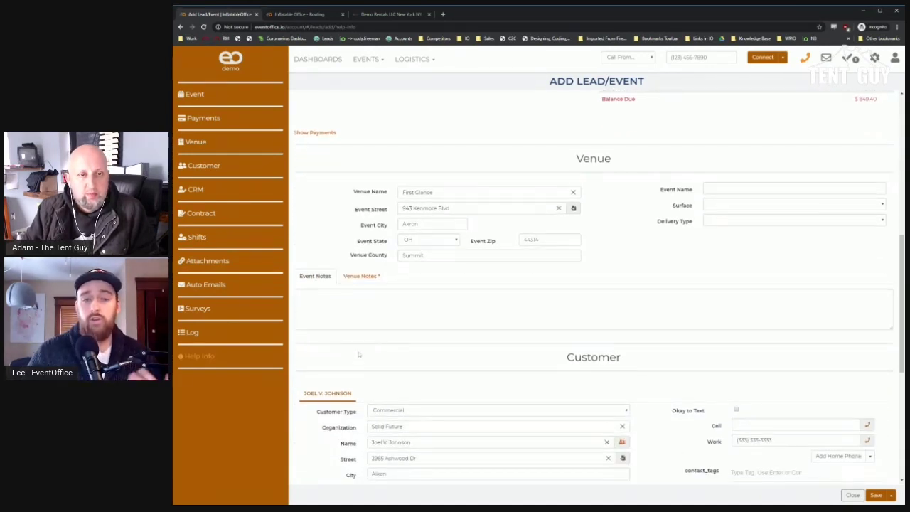
scroll(361, 334, down, 2)
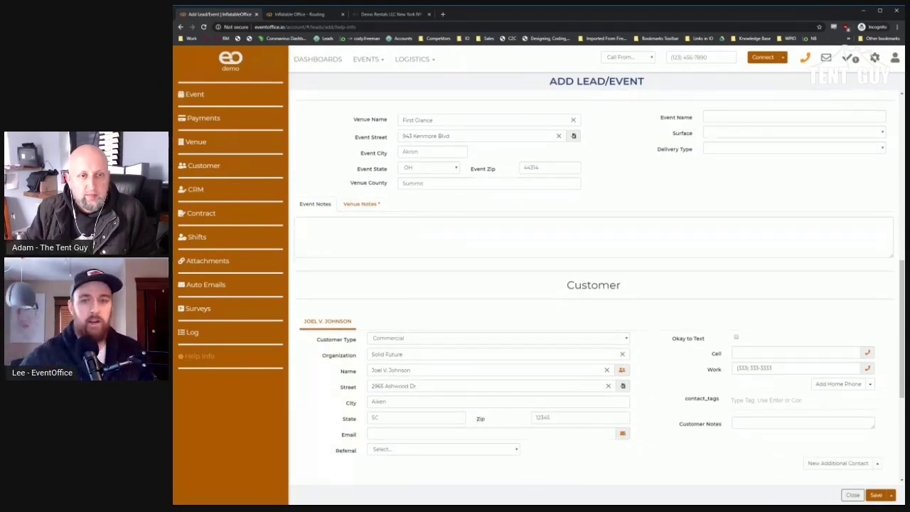
scroll(360, 366, down, 3)
scroll(443, 288, down, 3)
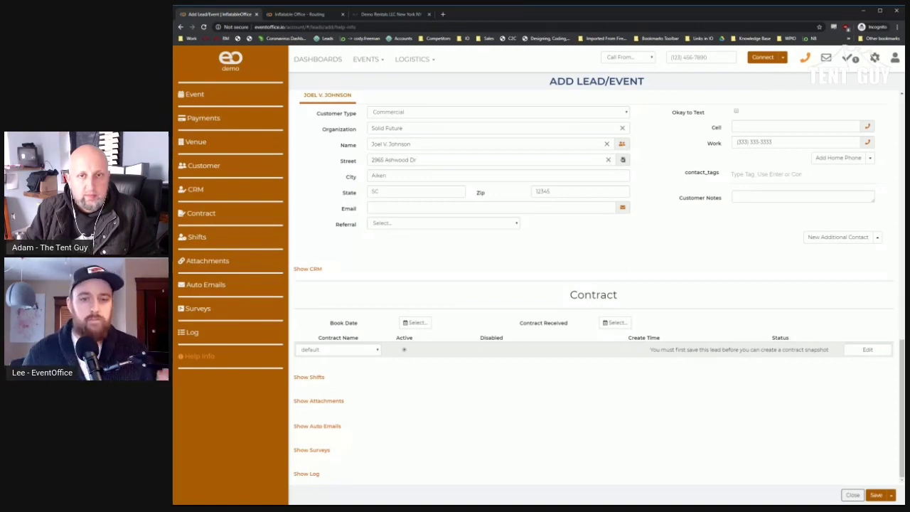
scroll(474, 240, up, 3)
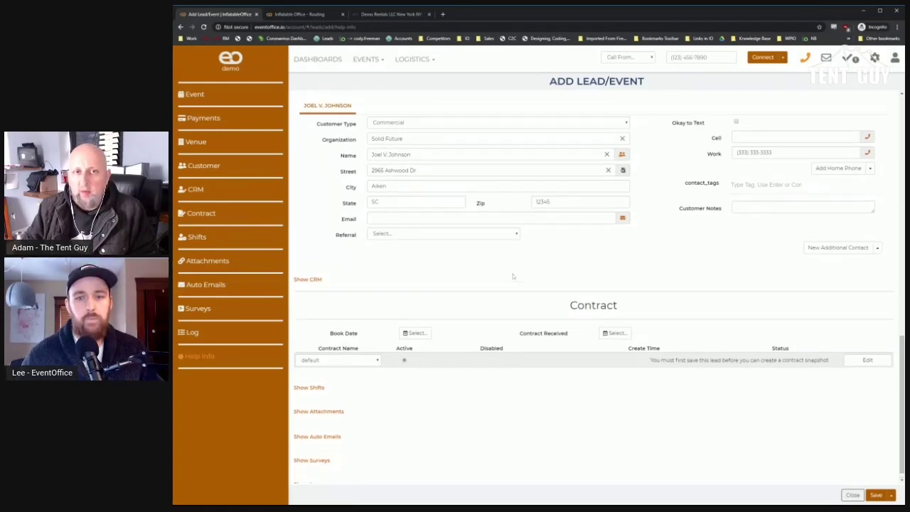
scroll(555, 299, up, 3)
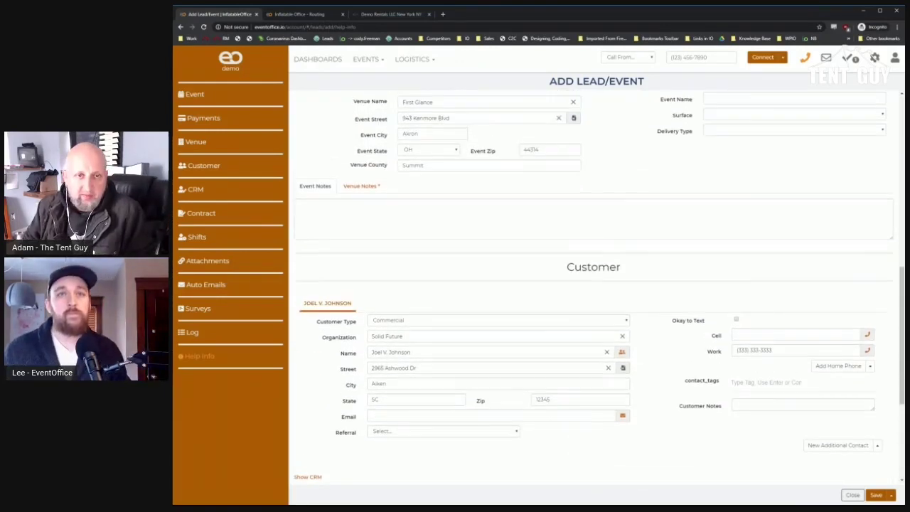
scroll(734, 260, up, 4)
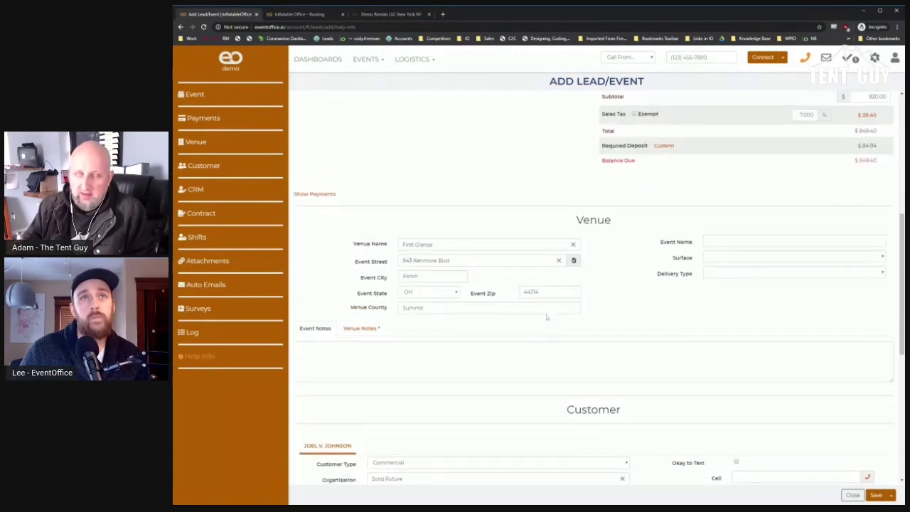
scroll(841, 143, up, 2)
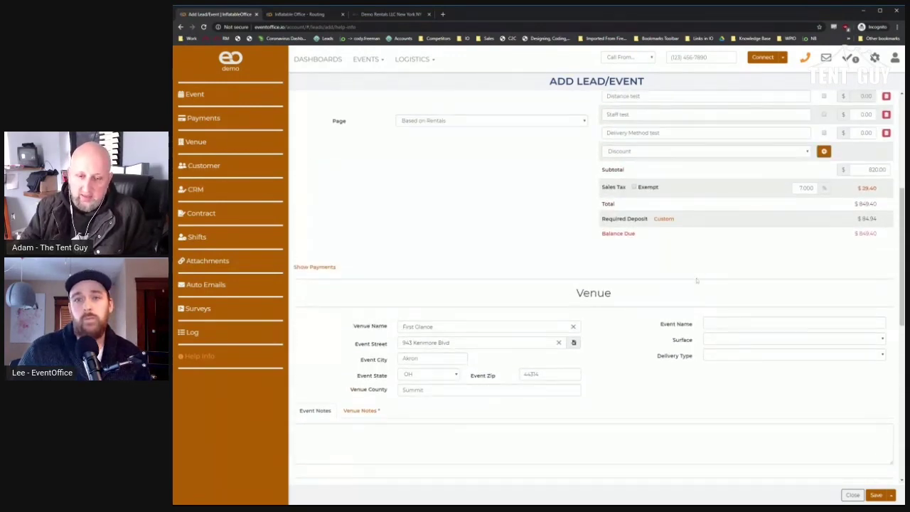
scroll(841, 142, up, 3)
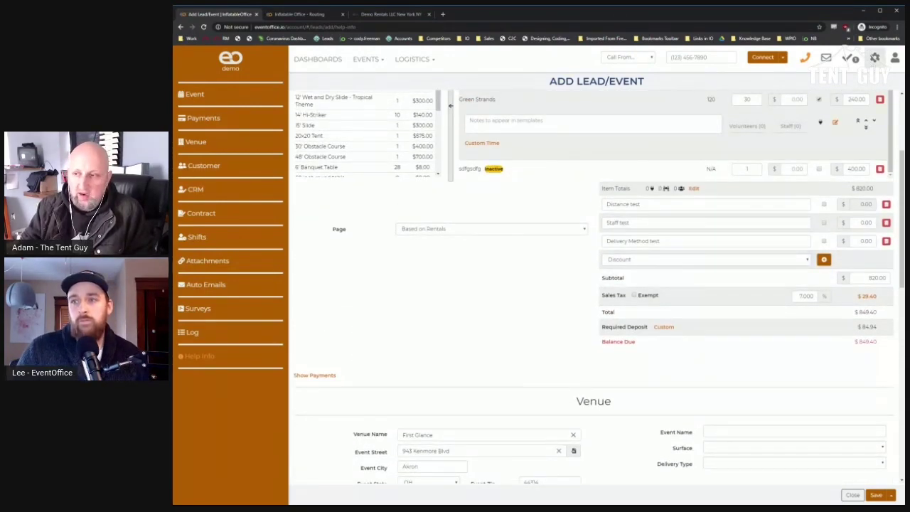
- Search the account settings for "inve" and open the Inventory list in its own browser tab
click(874, 58)
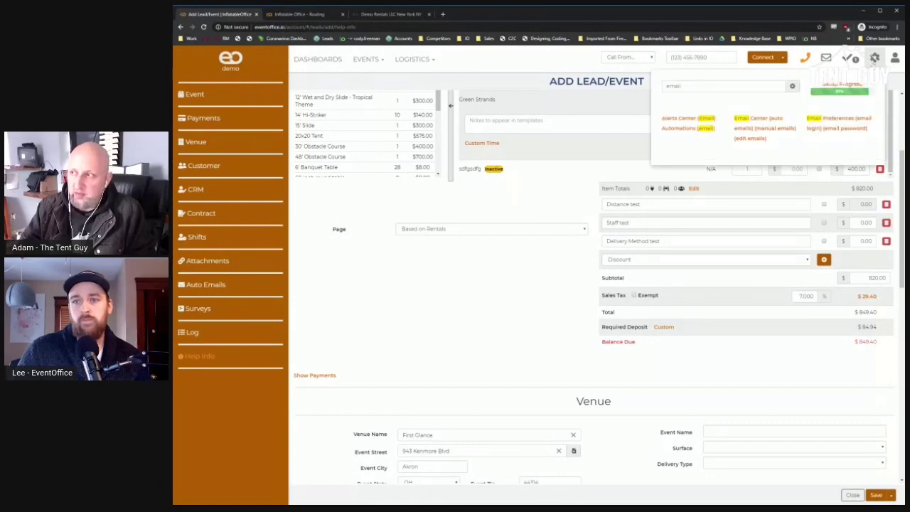
double_click(673, 87)
key(BackSpace)
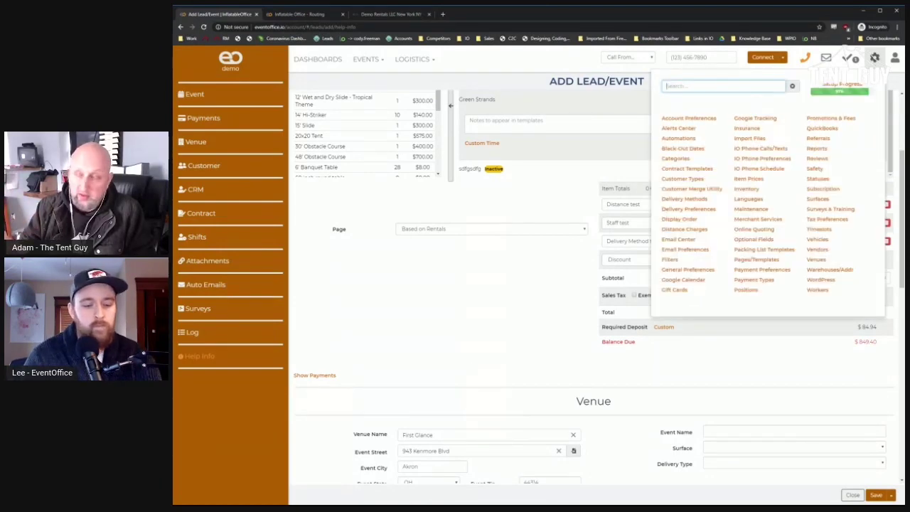
text(invem)
key(BackSpace)
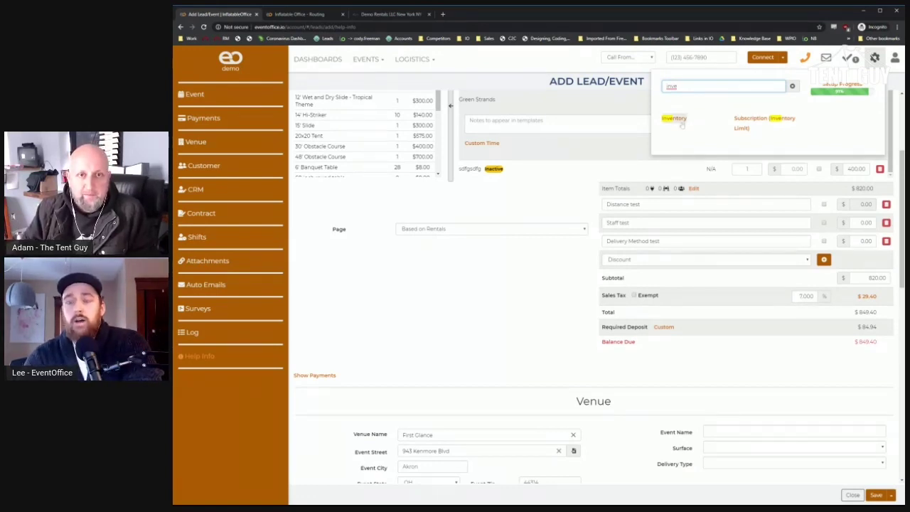
click(681, 121)
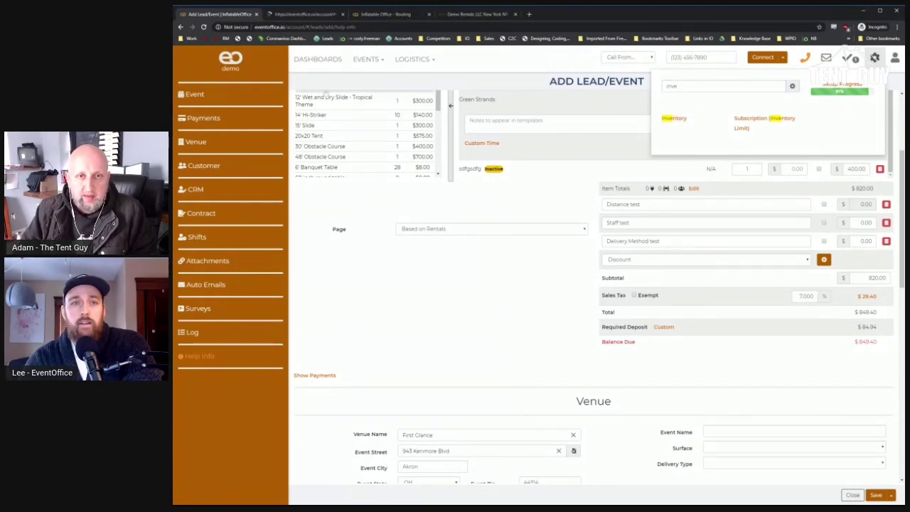
click(309, 18)
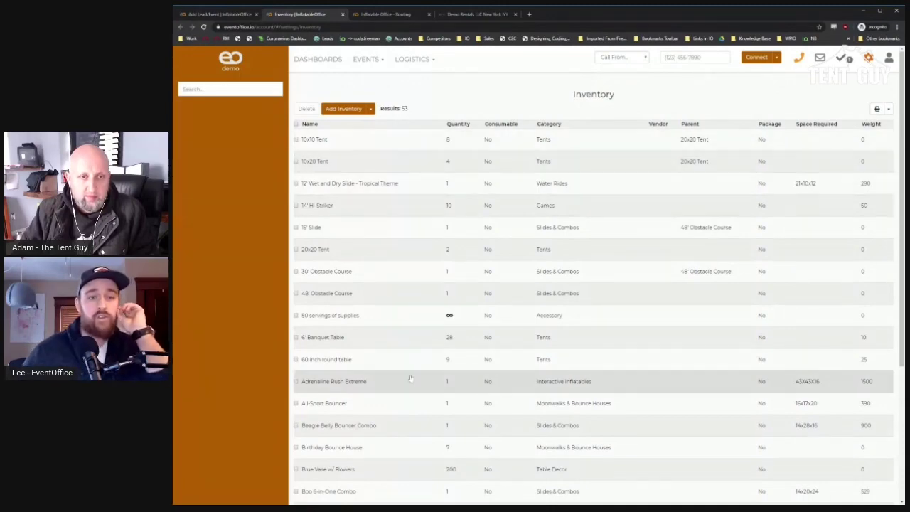
- View the 48' Obstacle Course inventory record, then close it to return to the inventory list
scroll(385, 350, down, 1)
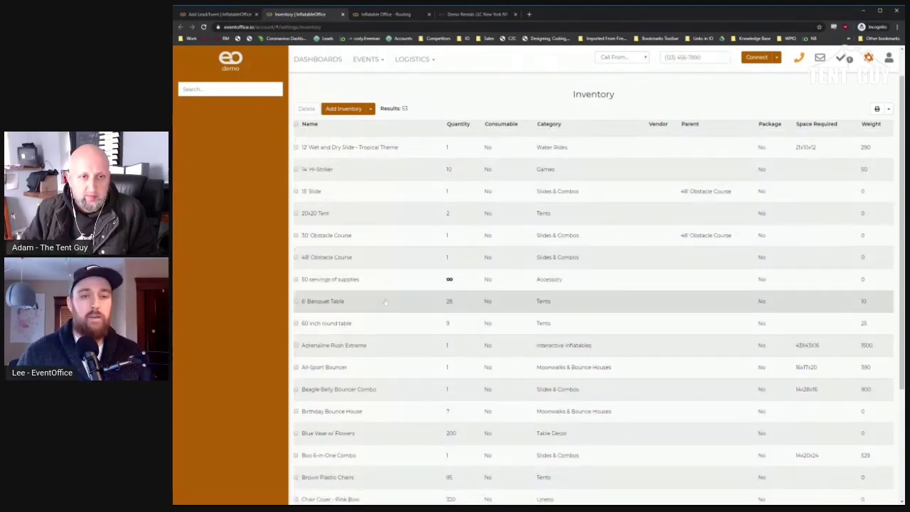
click(390, 263)
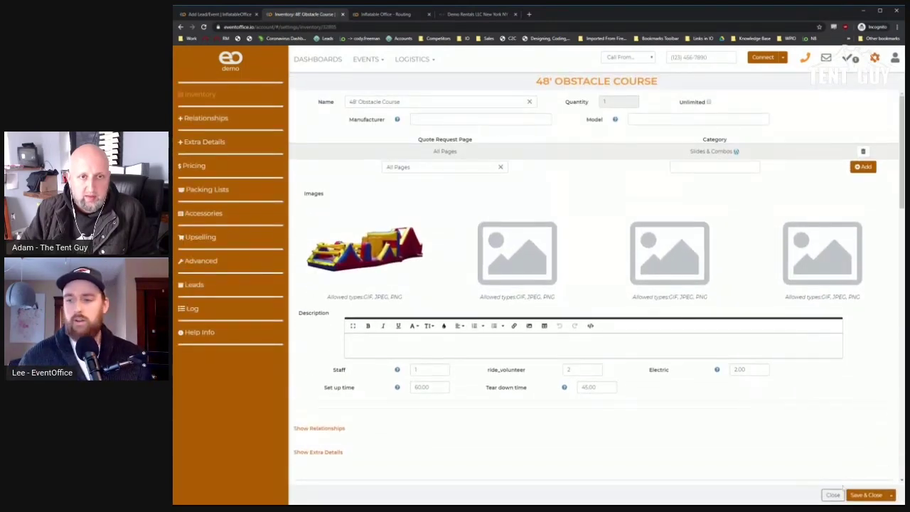
click(832, 494)
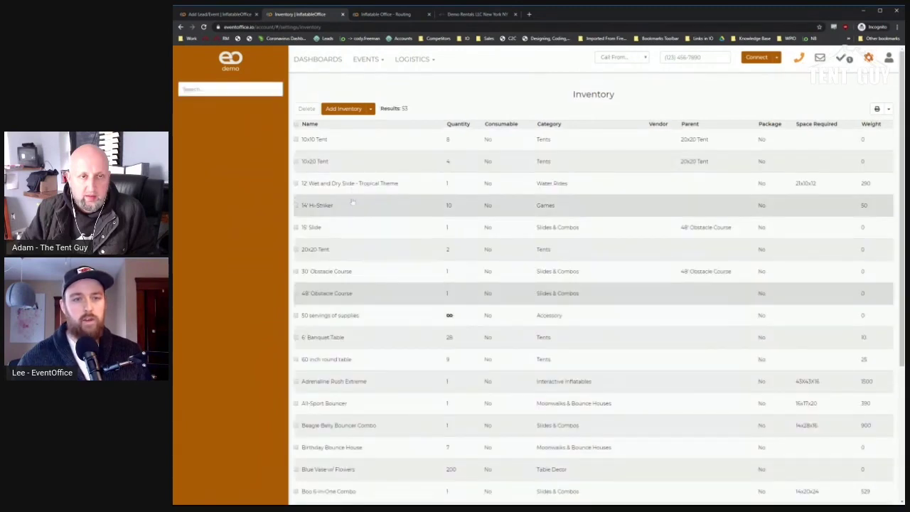
- Open the 20x20 Tent inventory record and show its Relationships section to examine the child tents and build quantities
scroll(353, 203, down, 3)
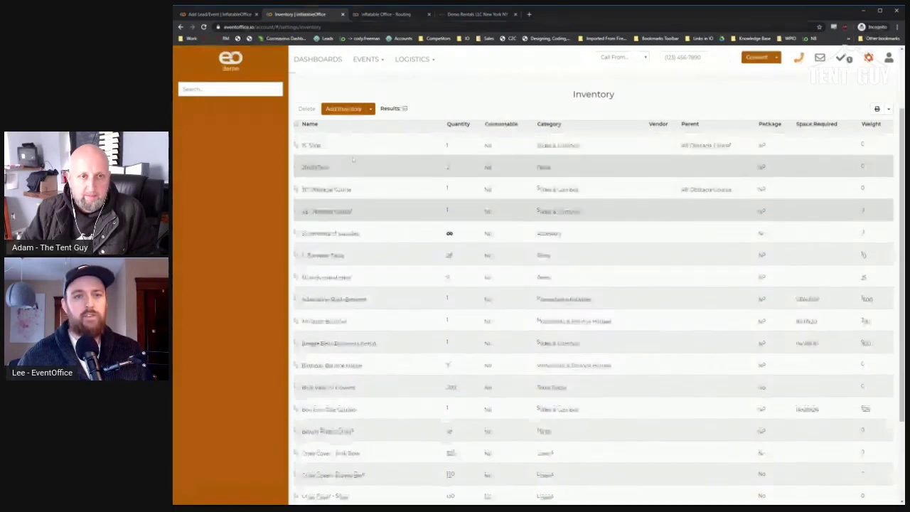
click(349, 171)
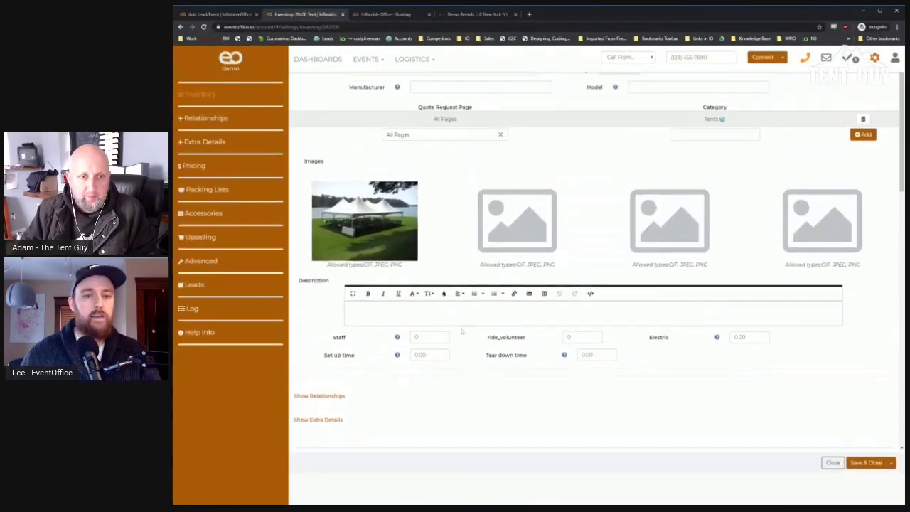
scroll(460, 330, up, 1)
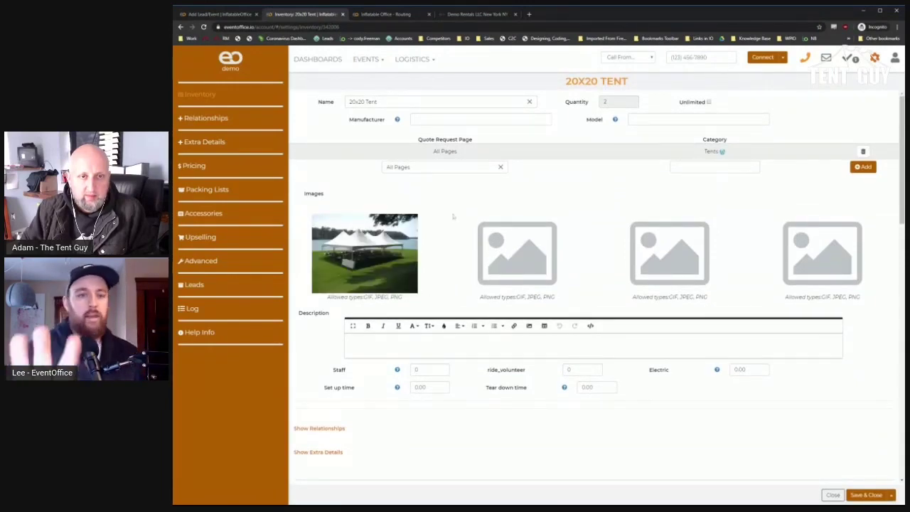
scroll(420, 262, down, 1)
scroll(419, 262, down, 1)
click(334, 357)
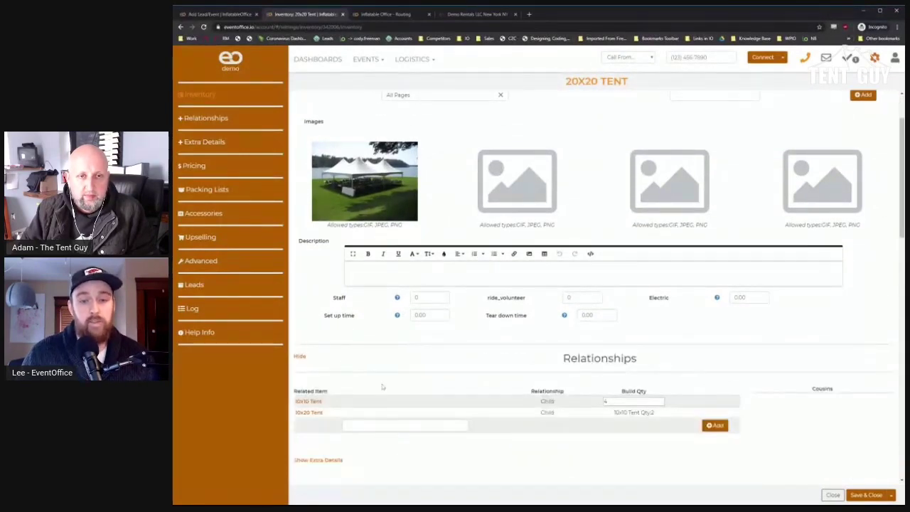
scroll(497, 391, down, 1)
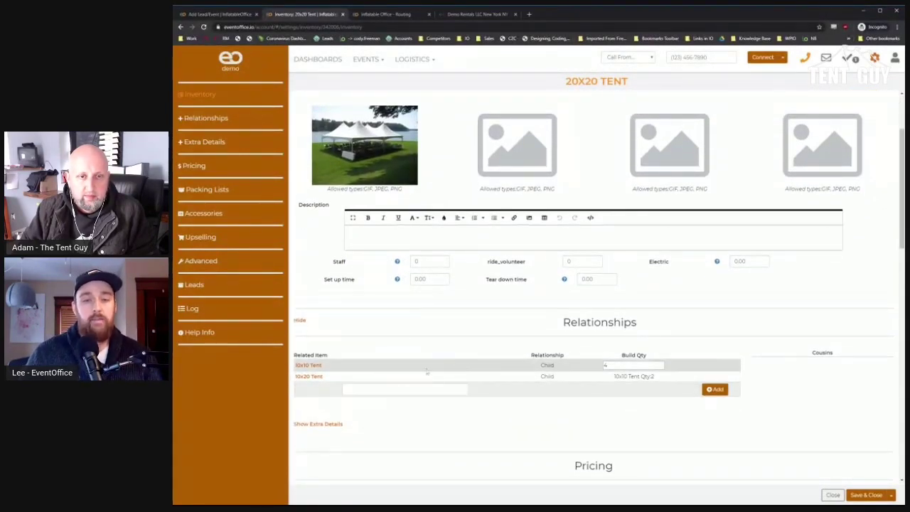
scroll(465, 354, up, 1)
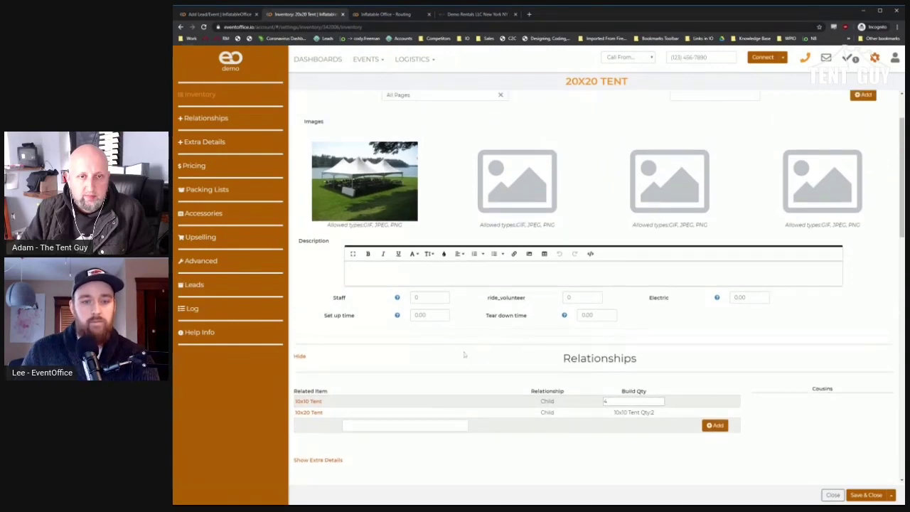
scroll(463, 354, down, 1)
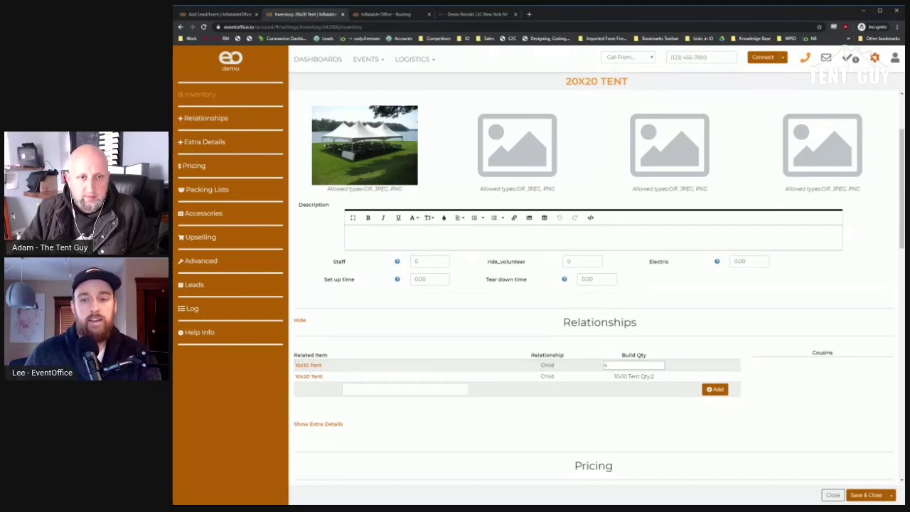
- Open the related 10x10 Tent record in a separate browser tab and compare it with the 20x20 Tent's details and relationships
middle_click(310, 365)
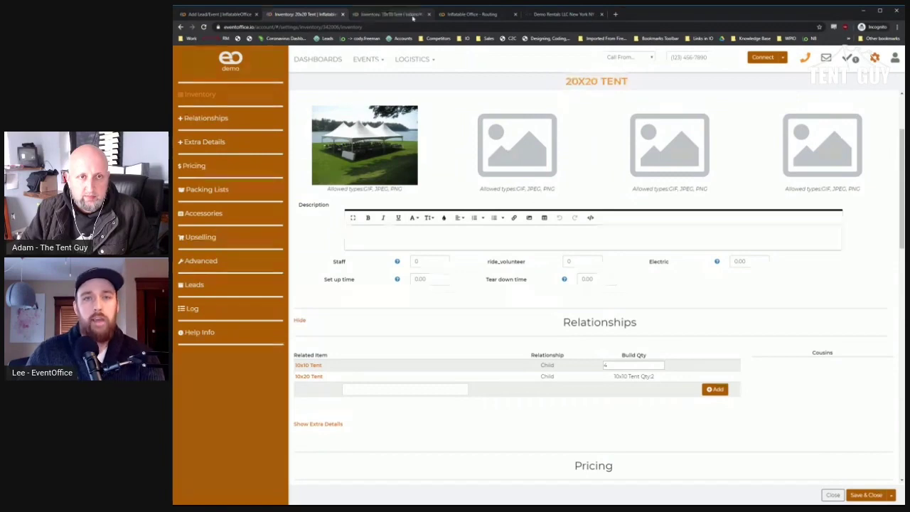
click(409, 15)
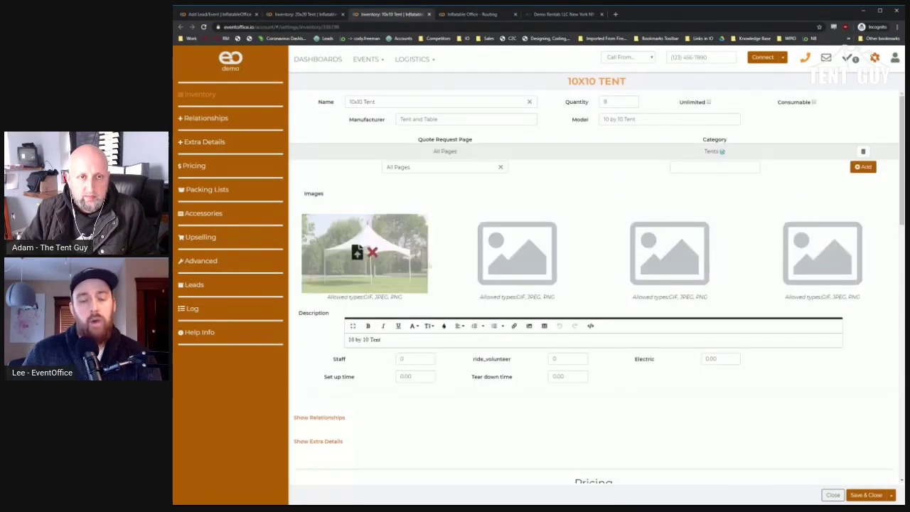
click(307, 15)
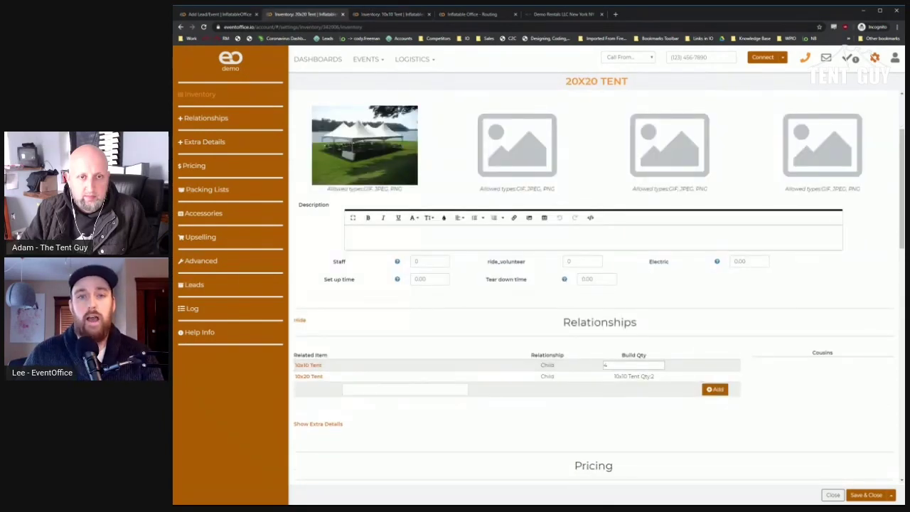
scroll(496, 308, up, 3)
scroll(496, 309, down, 2)
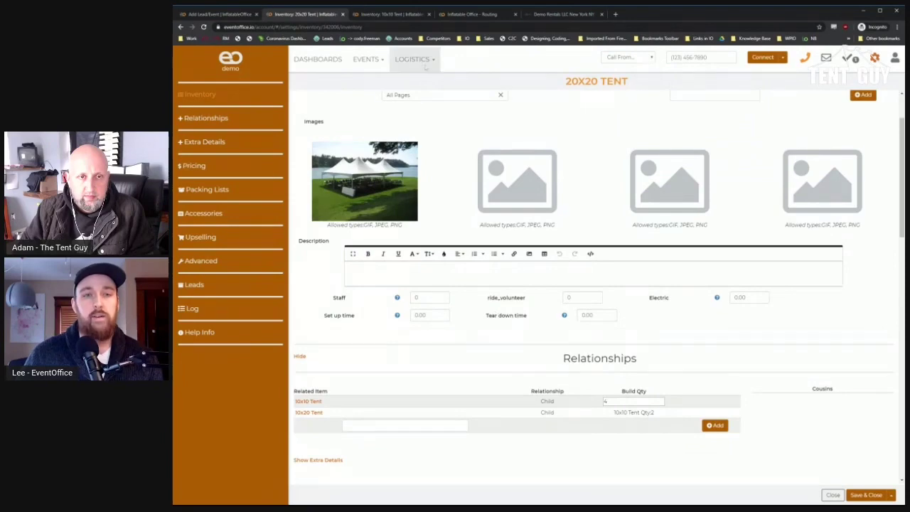
- Review the 10x10 Tent's details and pricing, then its Accessories, Add-ons, Banners, & Options section with the item name entry
click(403, 18)
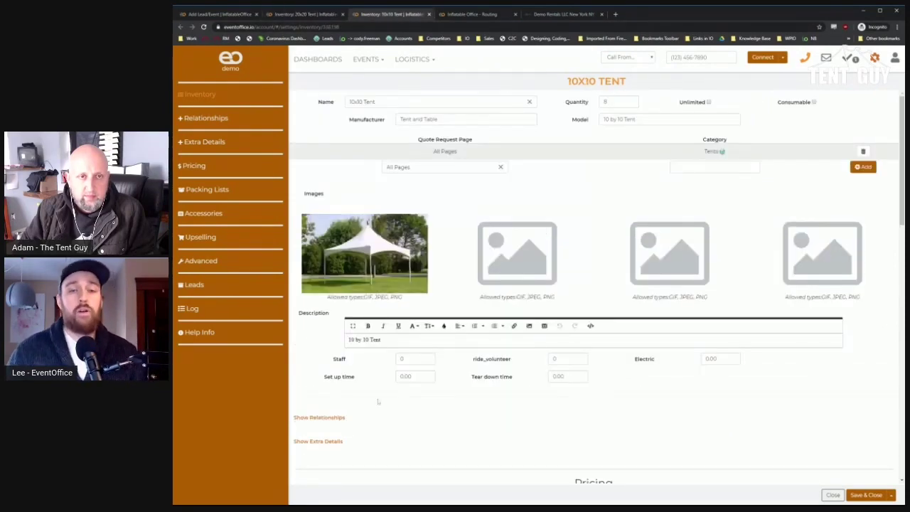
scroll(359, 366, down, 3)
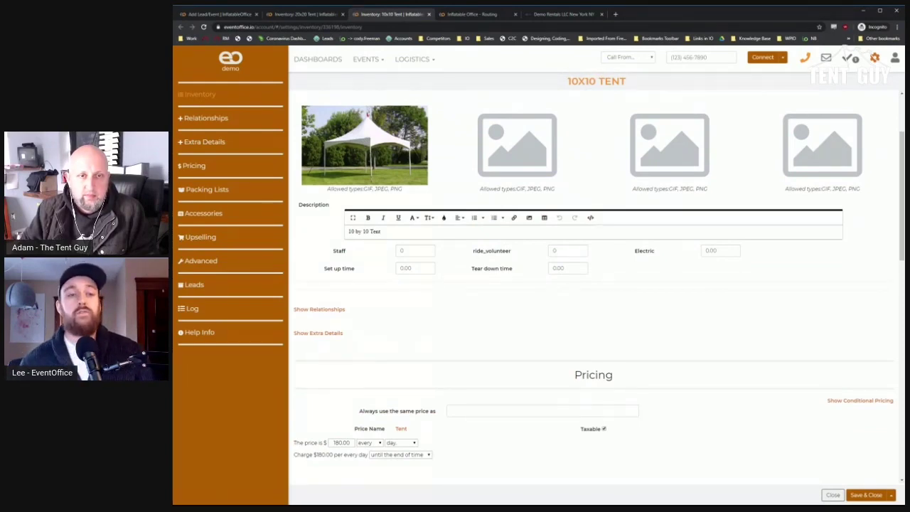
click(202, 213)
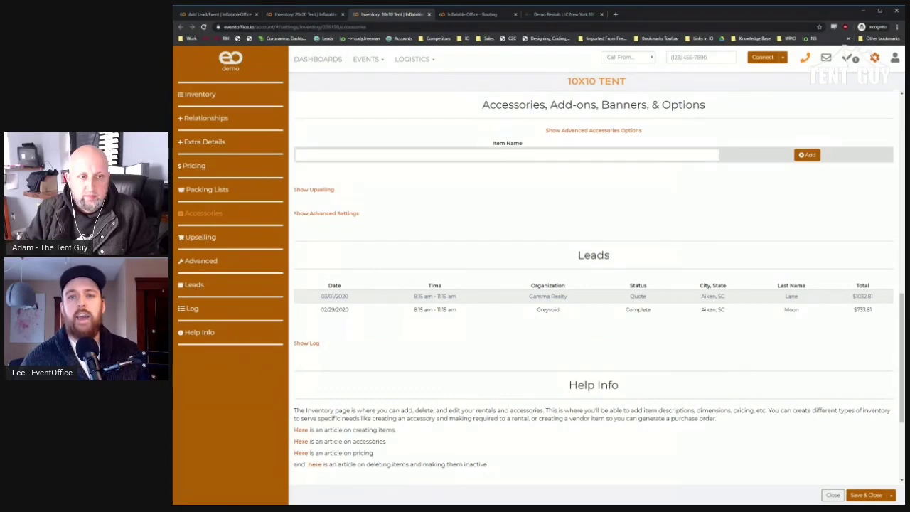
click(806, 155)
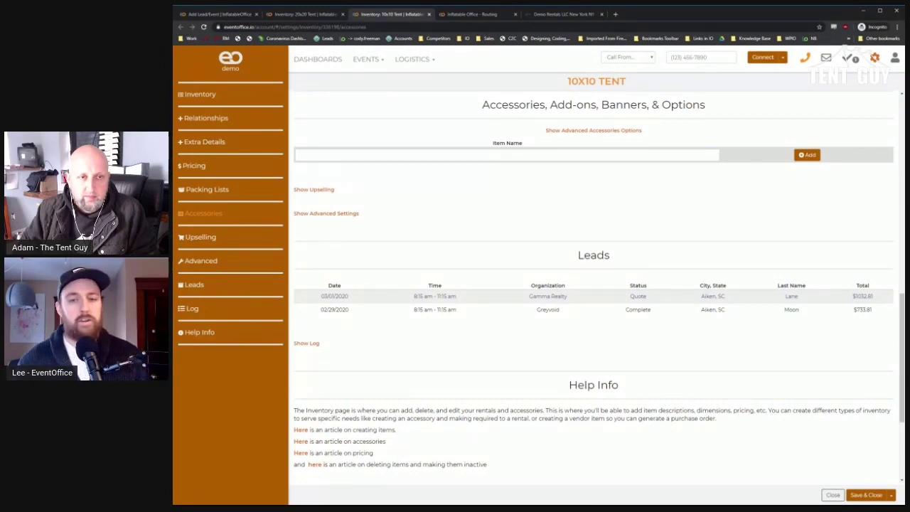
scroll(499, 238, up, 1)
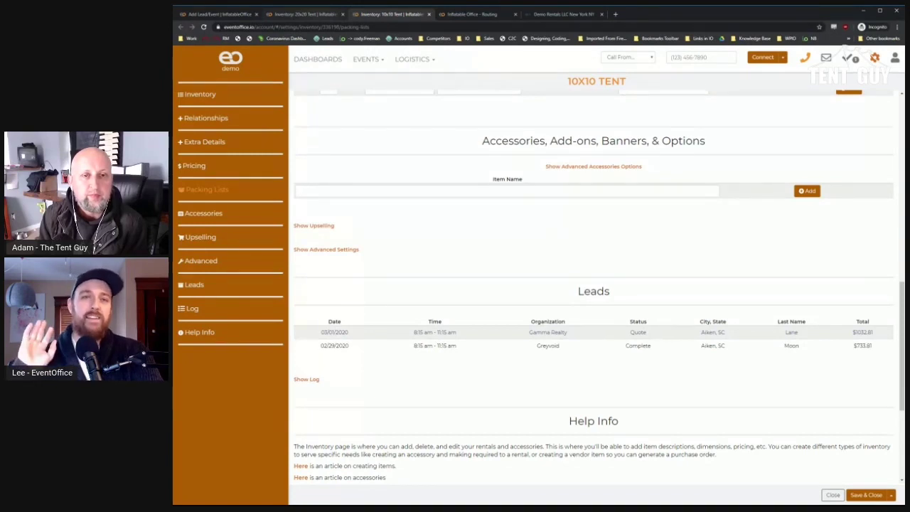
click(300, 190)
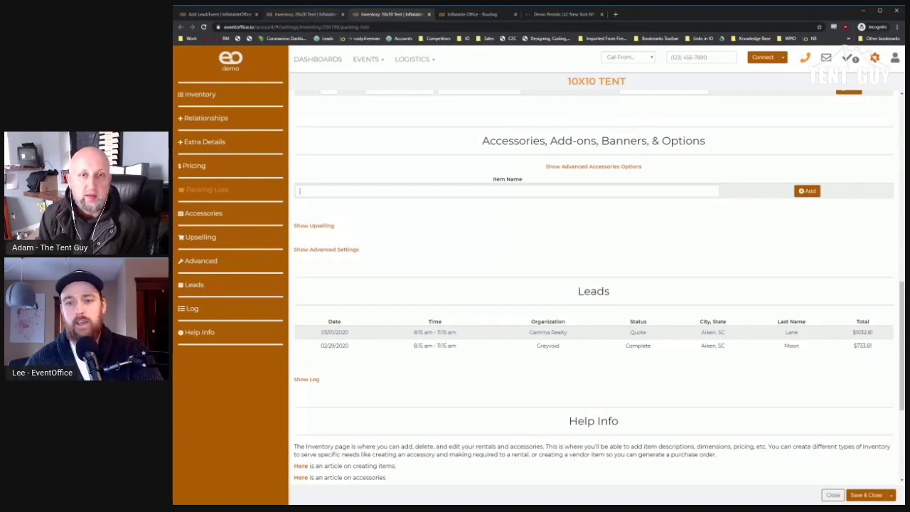
- Look over the 20x20 Tent's main details, then return to the Add Lead/Event quote and dismiss the settings search
key(ctrl+shift+Tab)
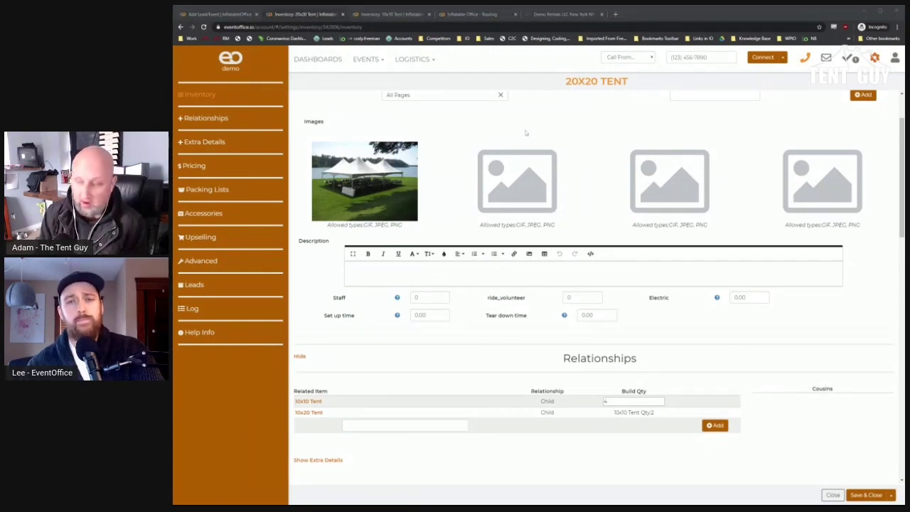
scroll(519, 179, up, 1)
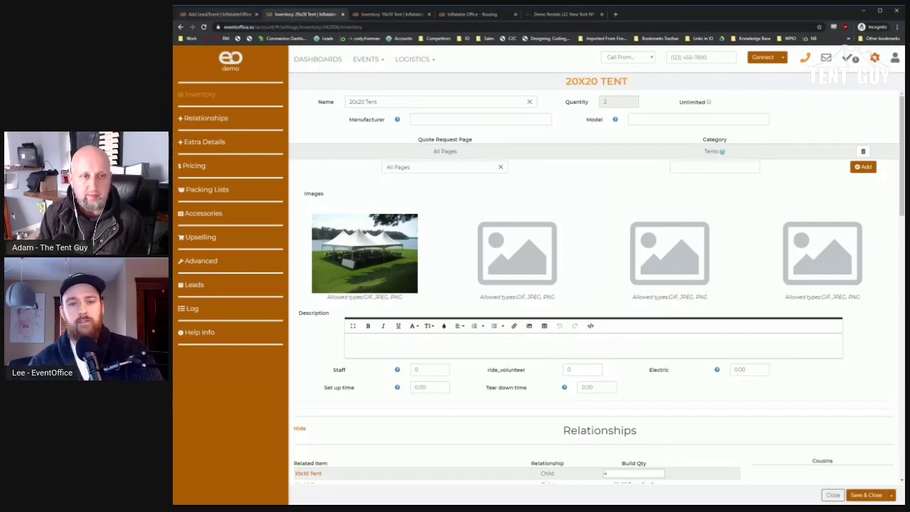
key(ctrl+shift+Tab)
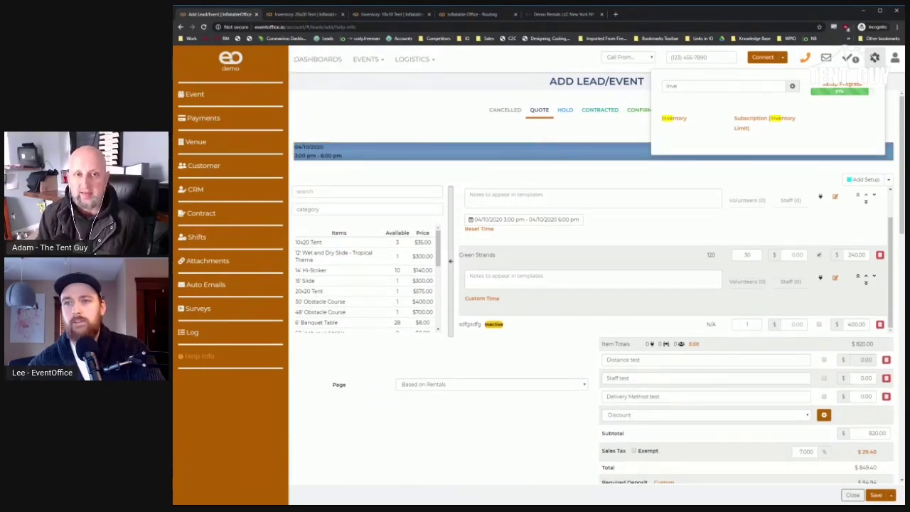
key(Escape)
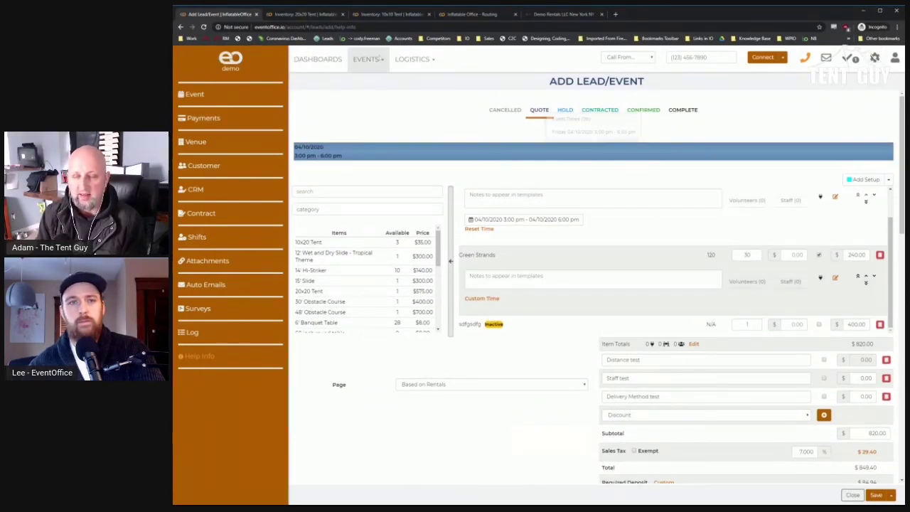
- Return to the 20x20 Tent record and examine its related items, build quantities and pricing
click(313, 15)
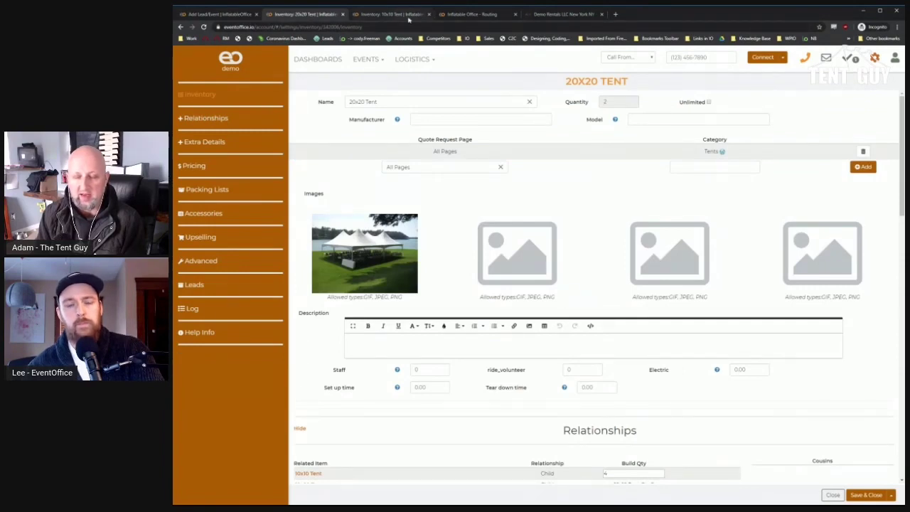
scroll(445, 276, down, 2)
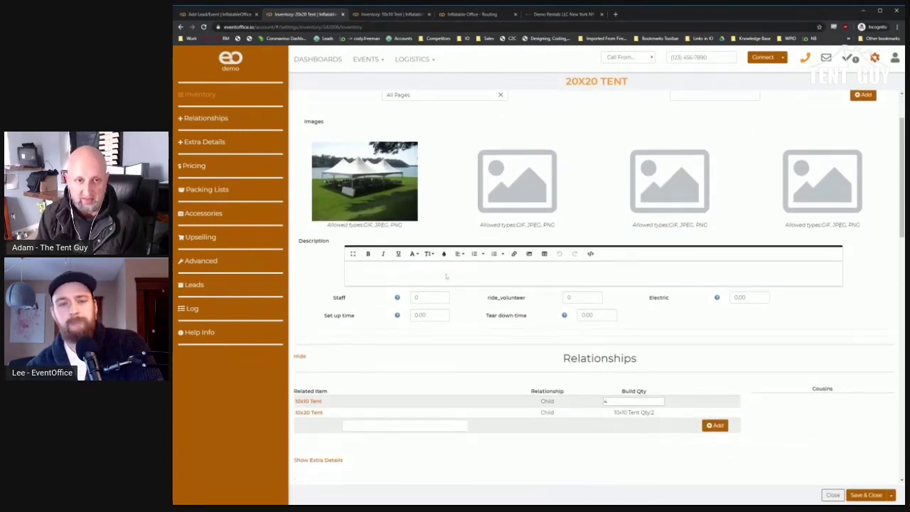
scroll(445, 277, down, 2)
scroll(433, 200, down, 1)
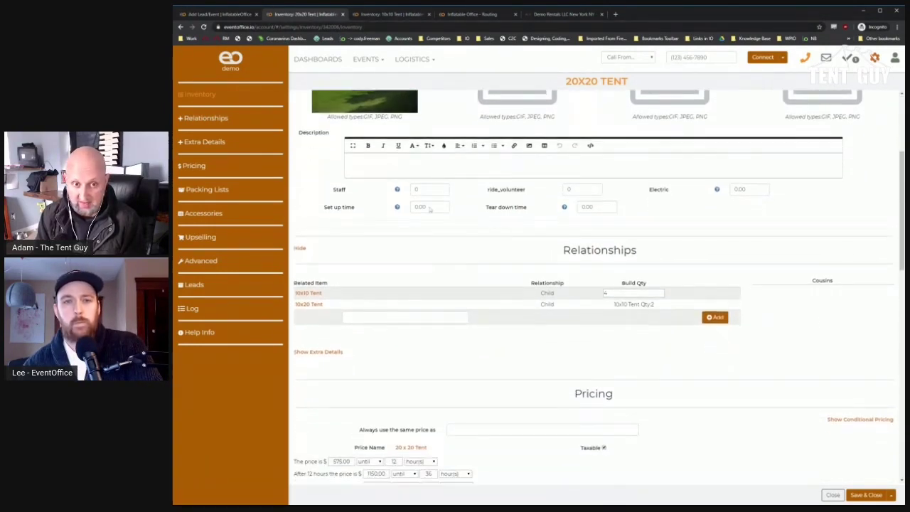
- Show the advanced accessories options for the 10x10 Tent and ready the accessory item name field for entry
click(396, 17)
click(435, 193)
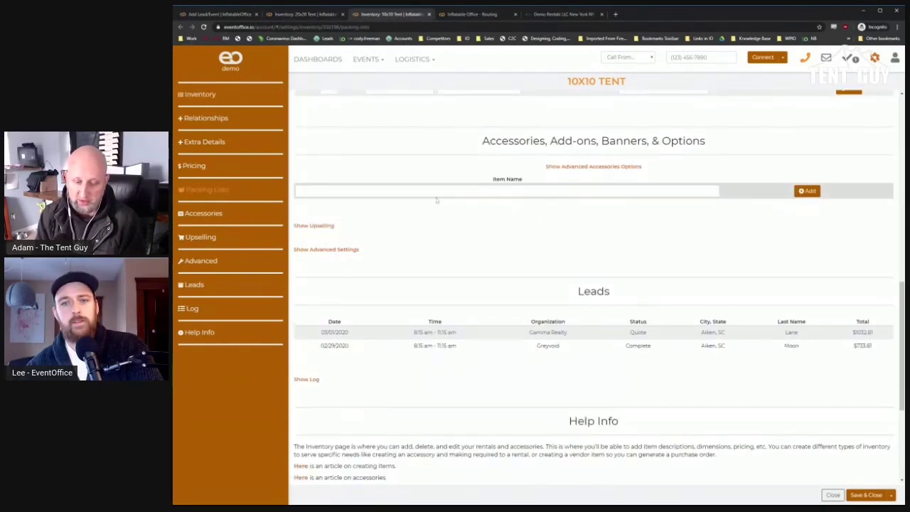
click(584, 168)
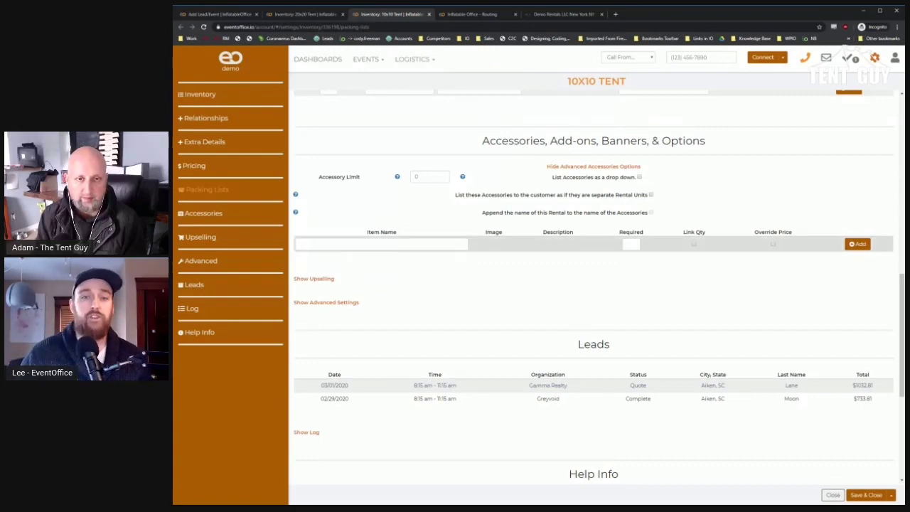
click(303, 244)
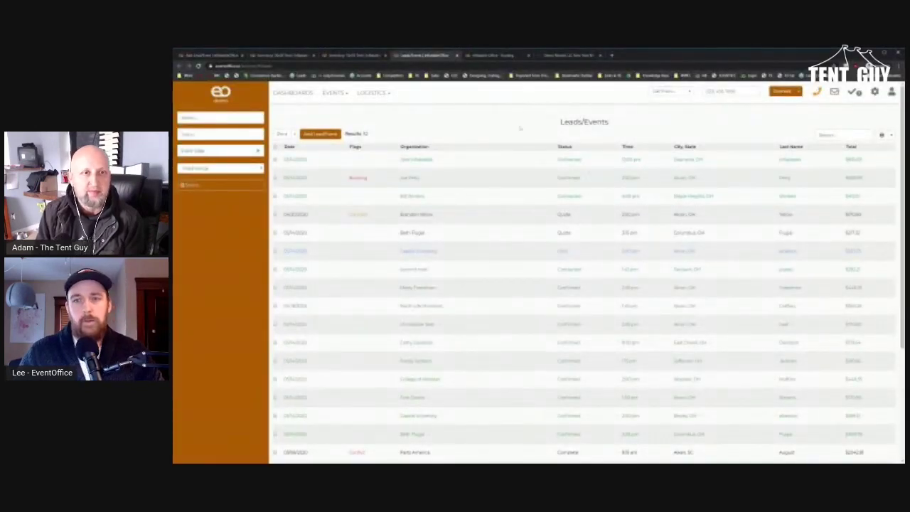
- Open the confirmed event flagged Booking from the Leads/Events list, replacing the Add Lead/Event quote with it as well
click(417, 177)
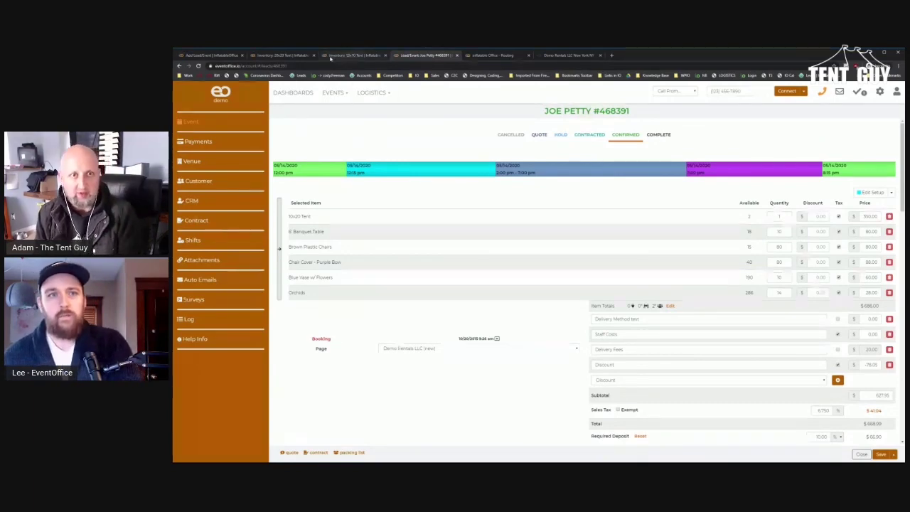
click(223, 56)
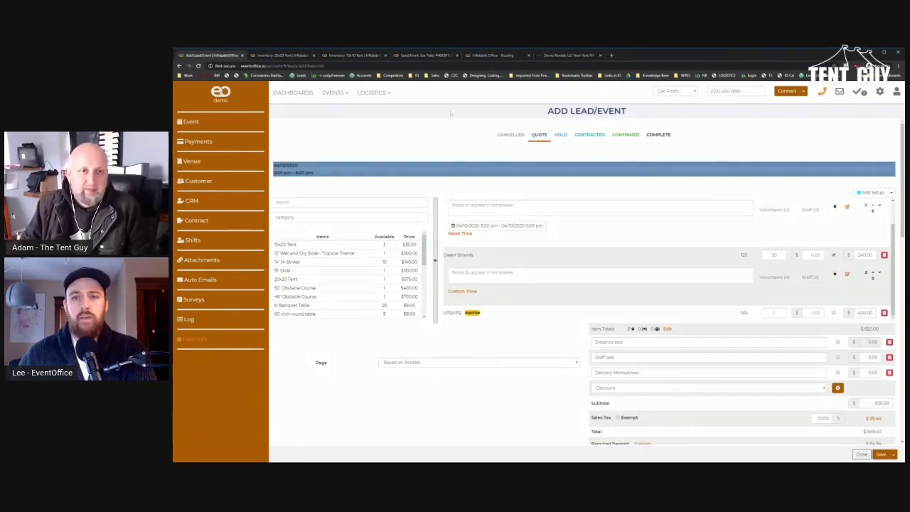
click(335, 93)
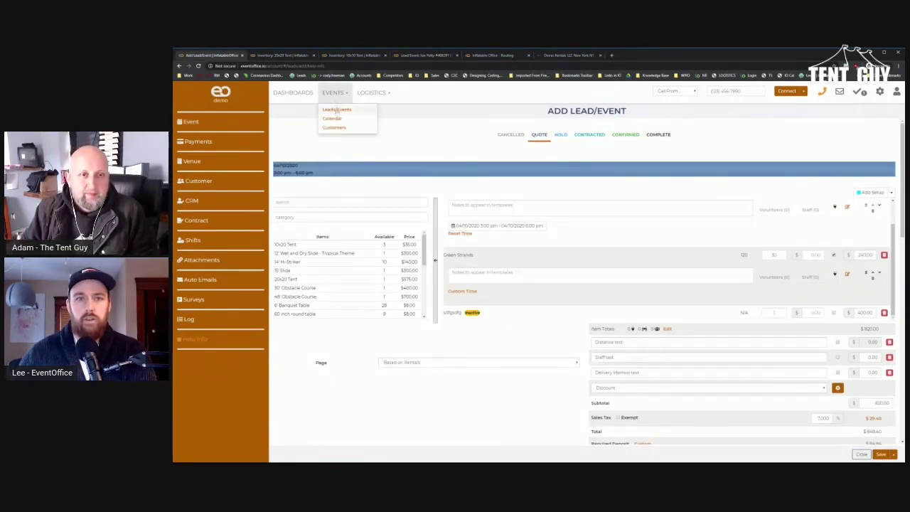
click(336, 111)
click(541, 280)
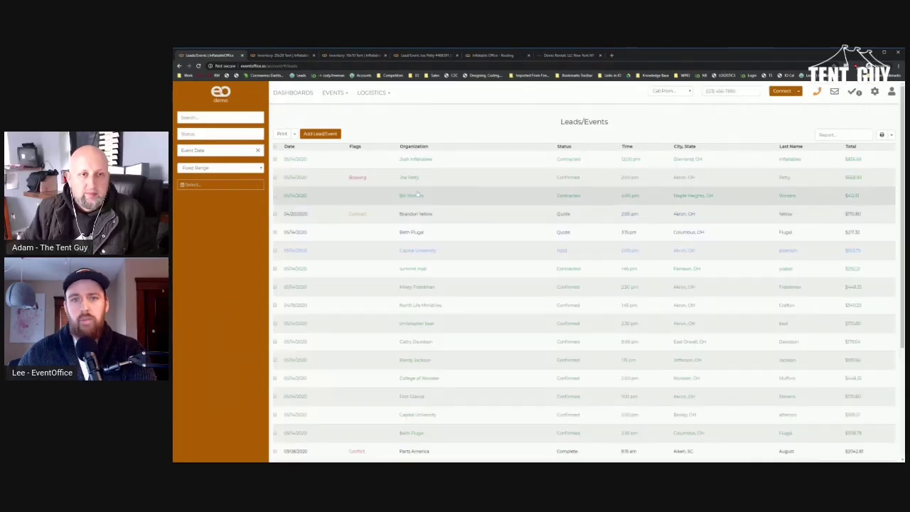
click(415, 182)
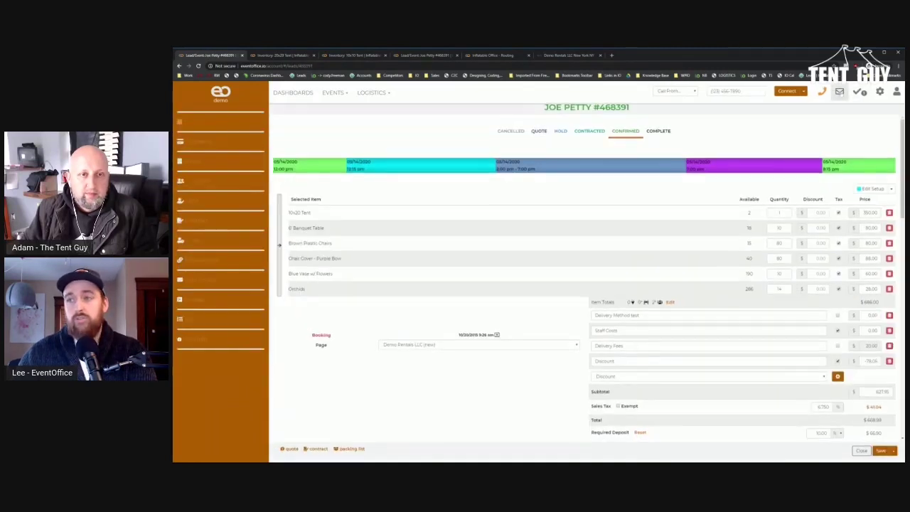
- Start an email to the event's customer with the Customer - Quote template and highlight its Event Quote link
click(840, 91)
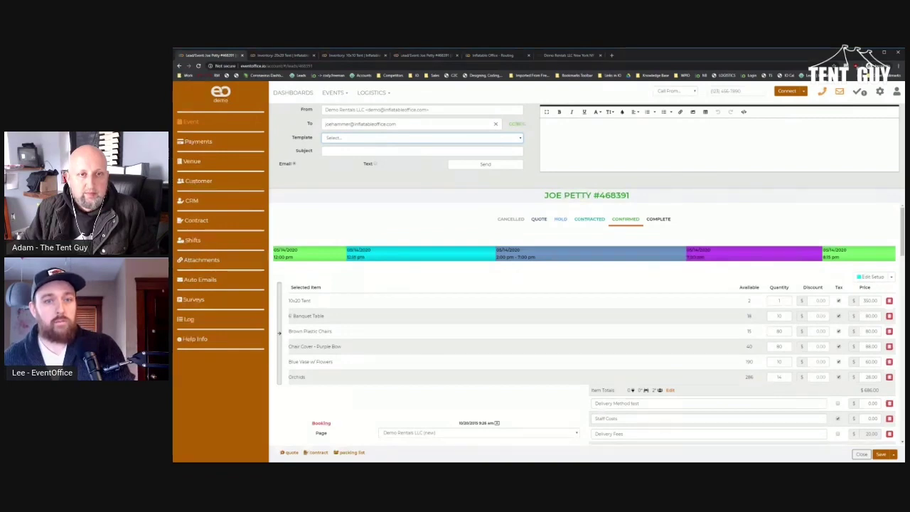
click(422, 137)
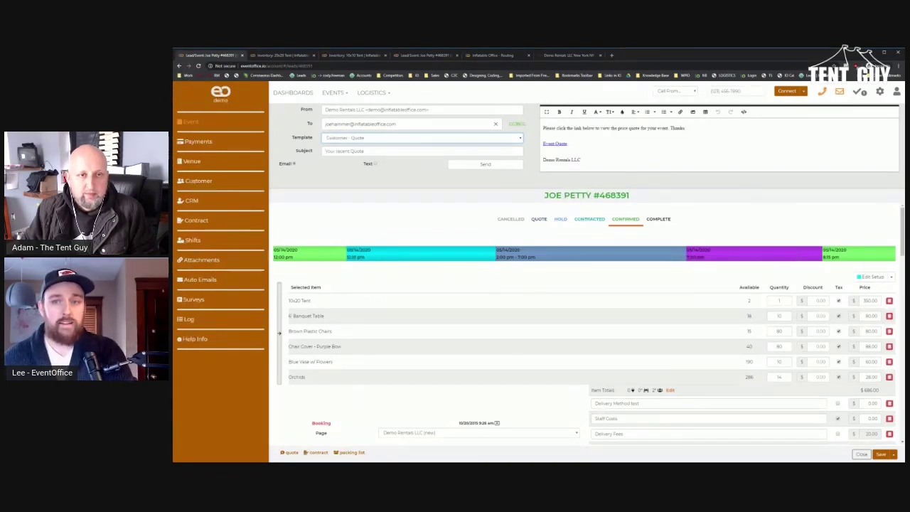
drag(569, 159, 530, 126)
click(543, 152)
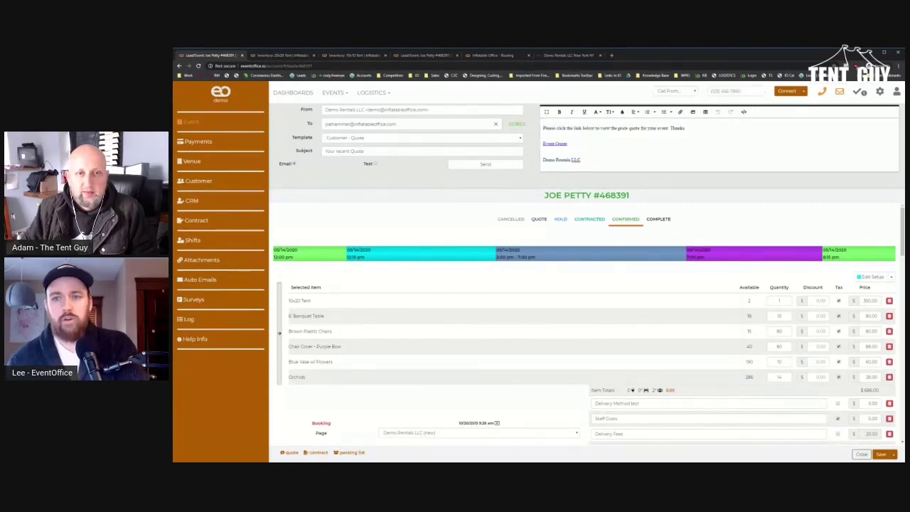
drag(568, 143, 543, 143)
click(543, 143)
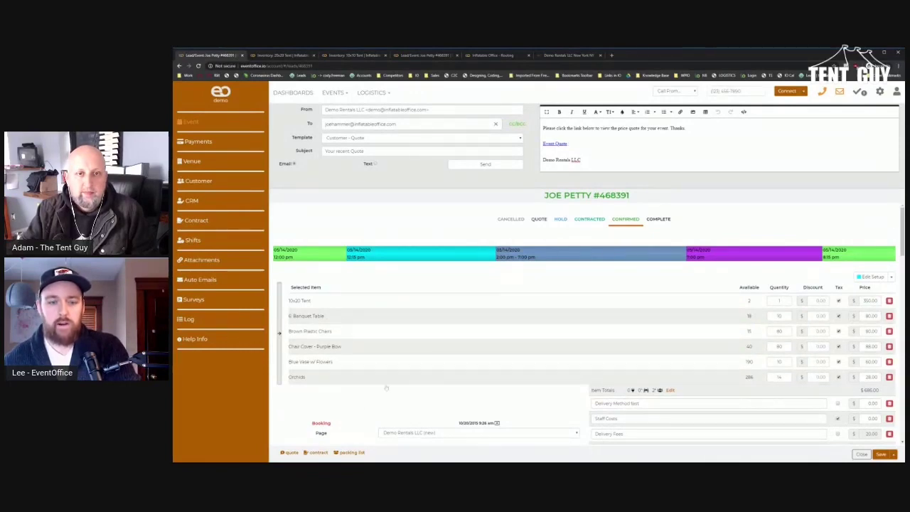
- Open the event's customer-facing quote page and review its items, prices, booking option and promotional offers
click(291, 456)
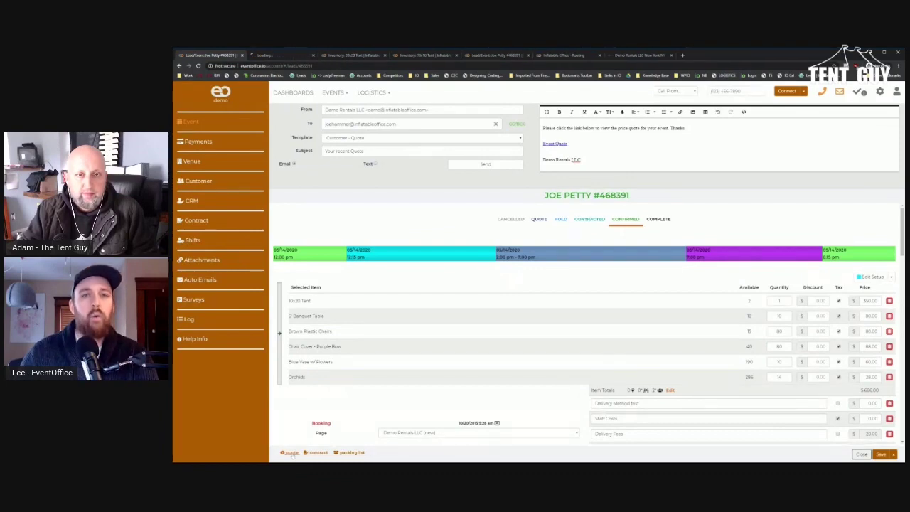
click(298, 57)
scroll(530, 287, down, 2)
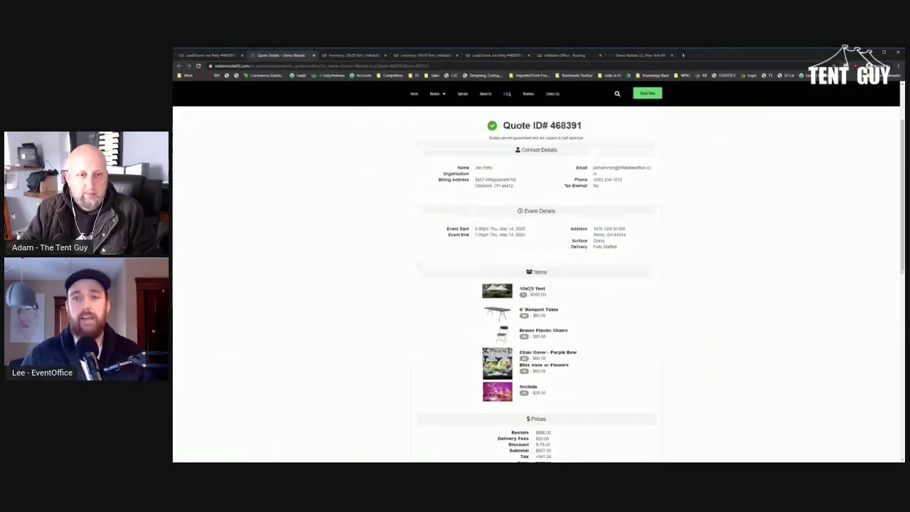
scroll(531, 288, up, 2)
scroll(479, 340, down, 6)
scroll(489, 307, down, 2)
scroll(487, 305, up, 3)
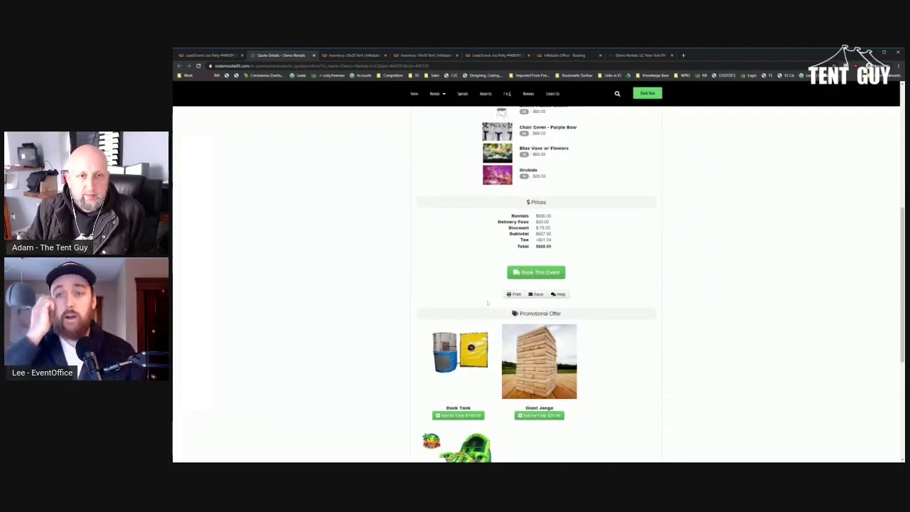
- Highlight the admin discount notice above the online quote, then review the event details, items and price breakdown
scroll(488, 303, up, 5)
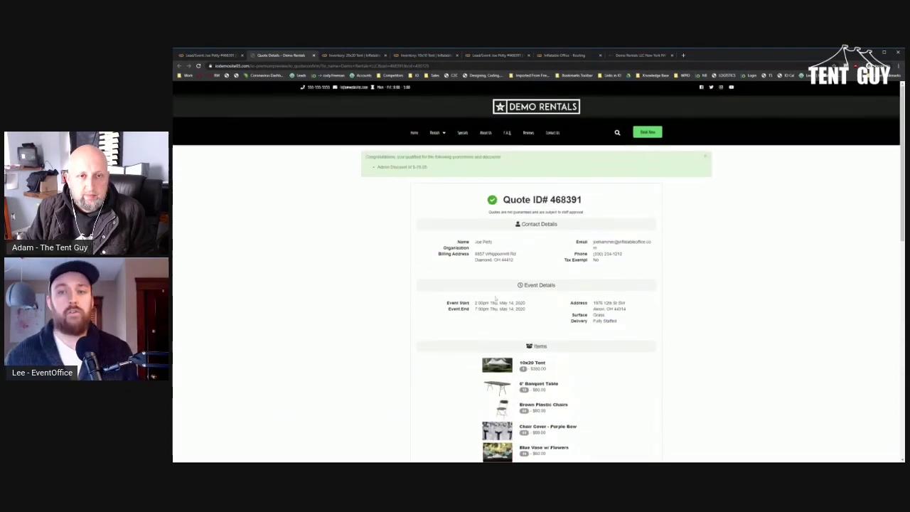
drag(428, 168, 387, 168)
scroll(437, 177, down, 1)
scroll(436, 177, down, 3)
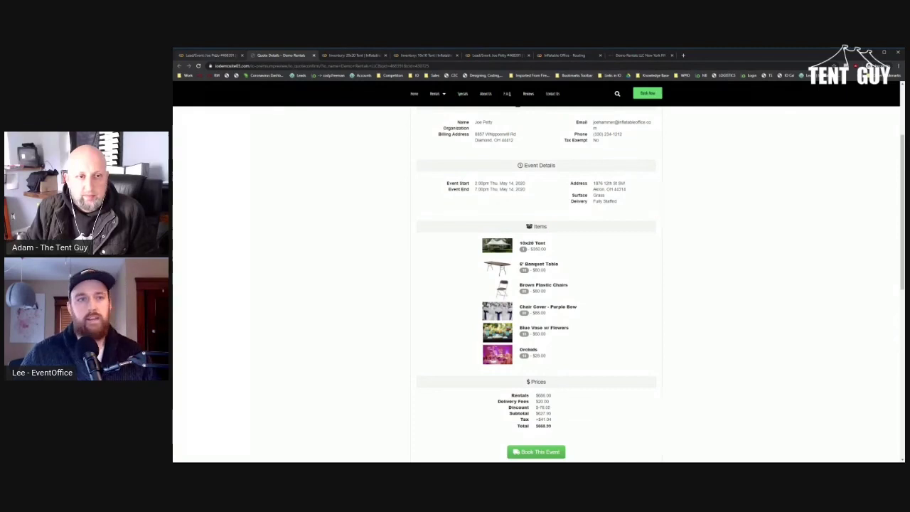
- Return to the event record and open the settings search
click(213, 55)
click(880, 92)
text(inve)
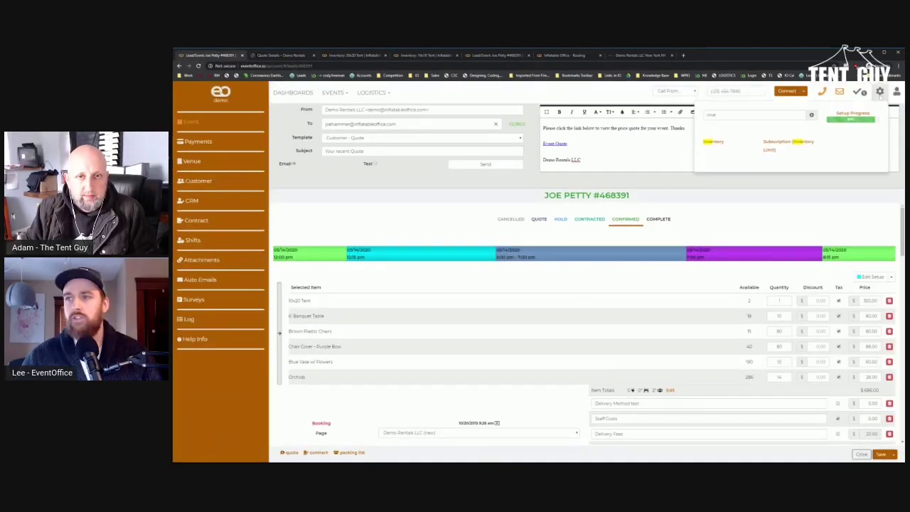
key(BackSpace)
key(BackSpace)
key(BackSpace)
key(BackSpace)
- Search the settings for "templ", go to the page templates and open the Quote Confirm template
text(templ)
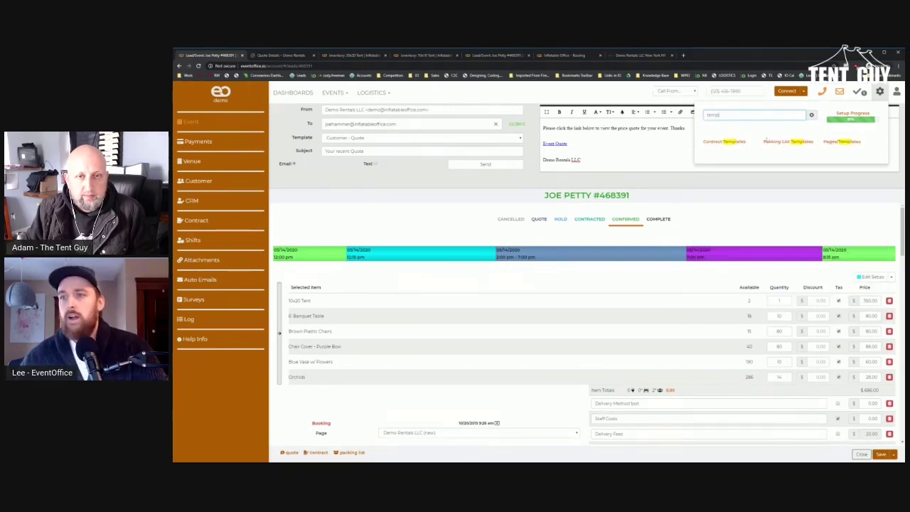
click(844, 143)
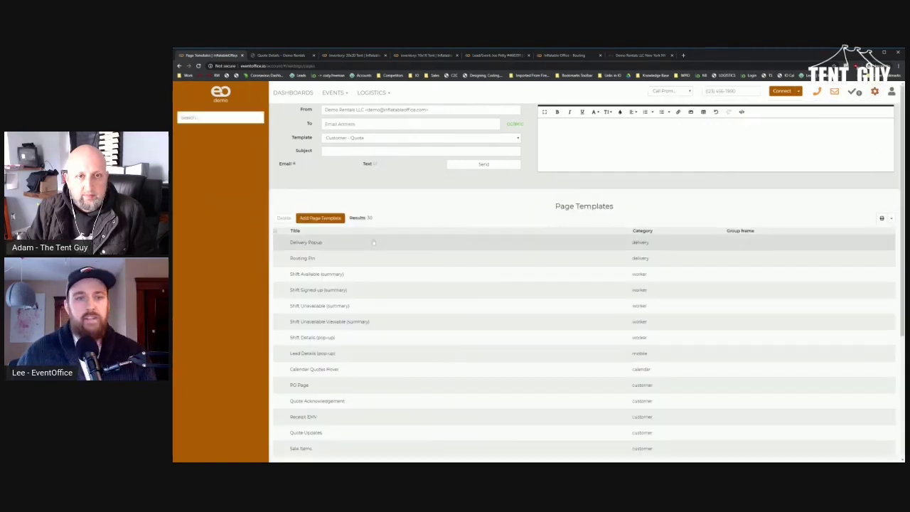
scroll(350, 396, down, 3)
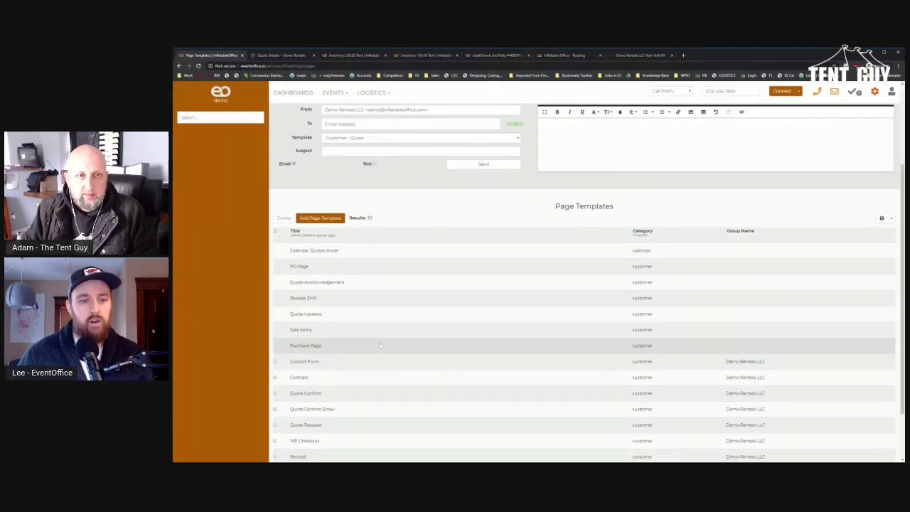
click(348, 395)
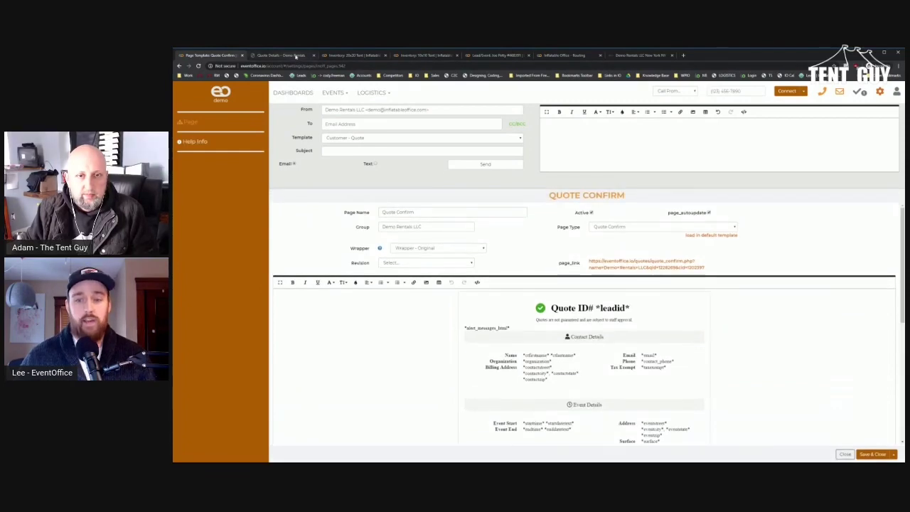
- Go back to the customer's Quote Details page and look over its sections built from the Quote Confirm template
key(ctrl+Tab)
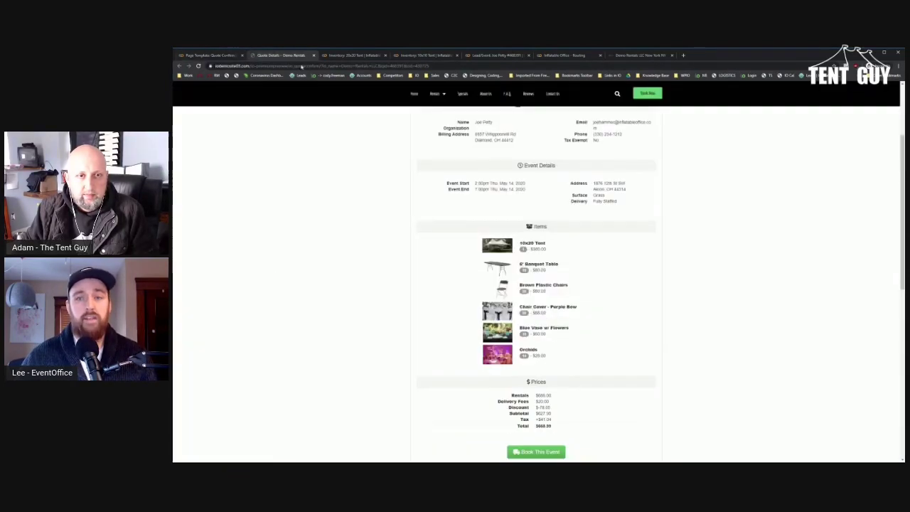
scroll(546, 253, down, 3)
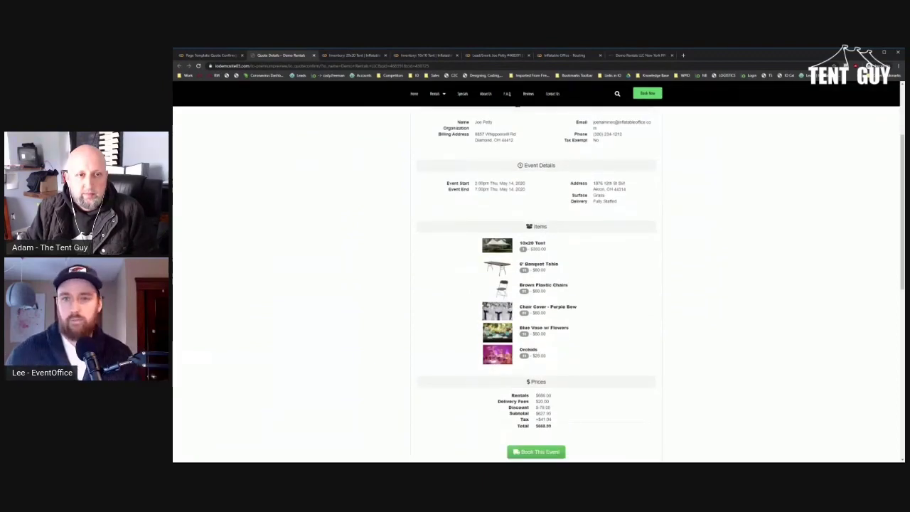
scroll(531, 256, down, 2)
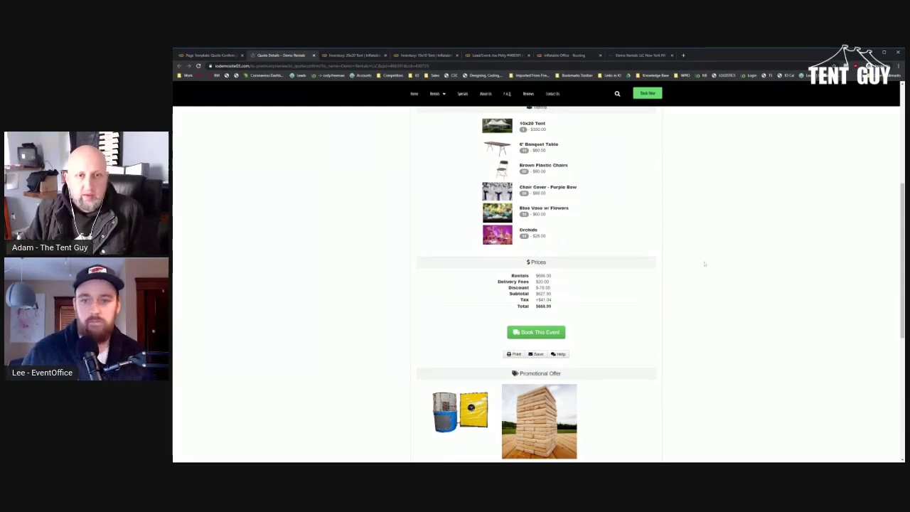
scroll(707, 262, up, 5)
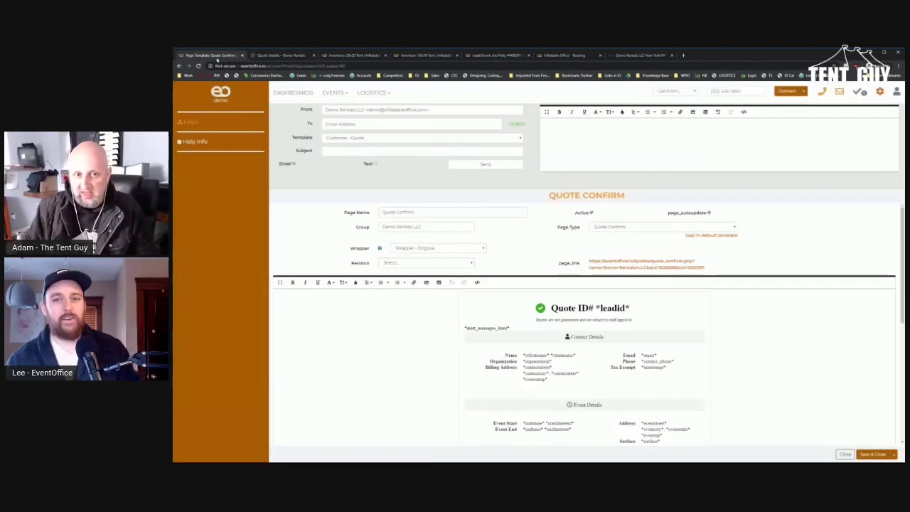
- Search the settings for "email", enter the Email Center and examine the Customer - Event Reminder email's content
click(210, 55)
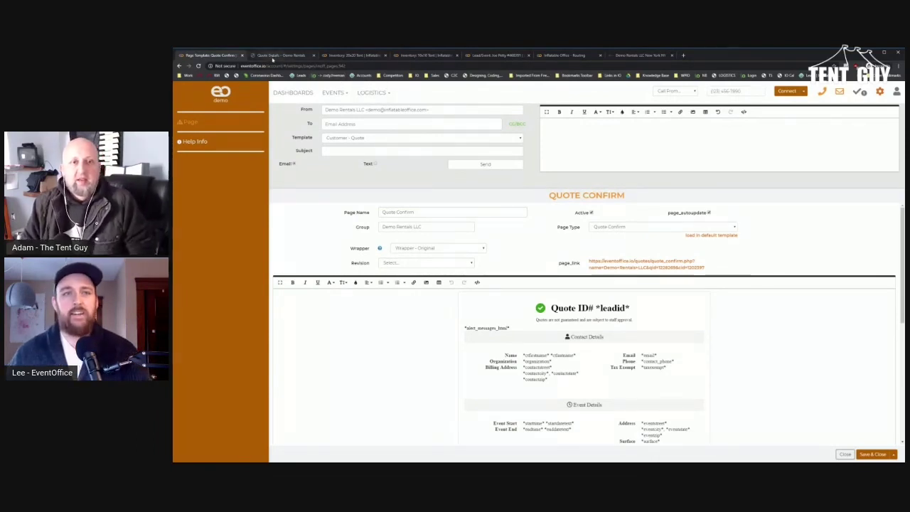
click(862, 92)
text(temp)
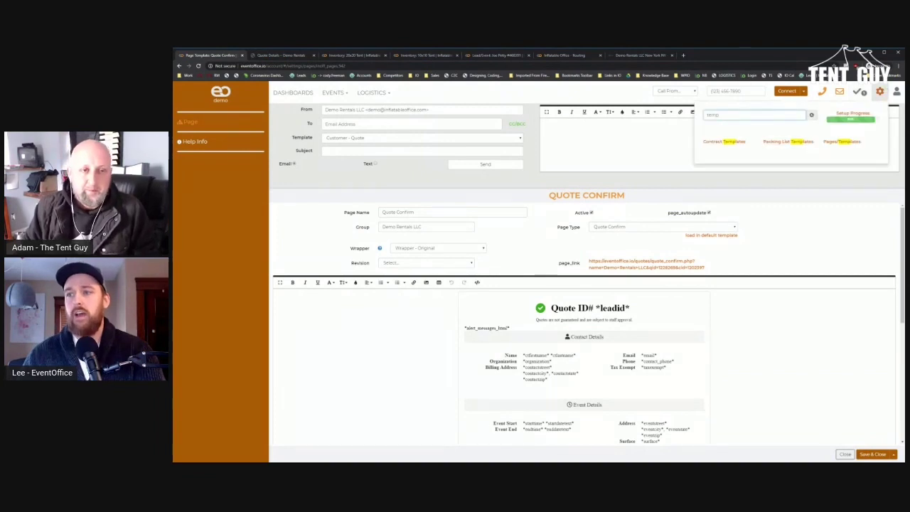
key(ctrl+a)
text(email)
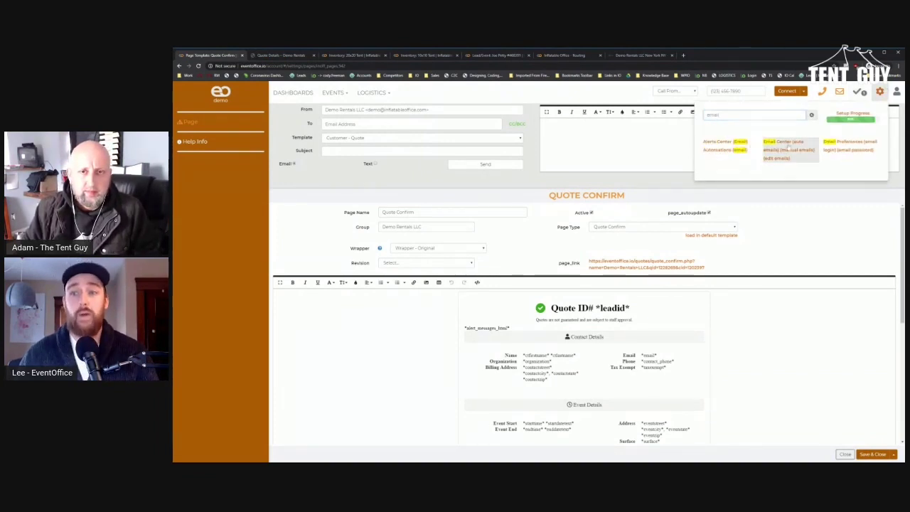
click(787, 145)
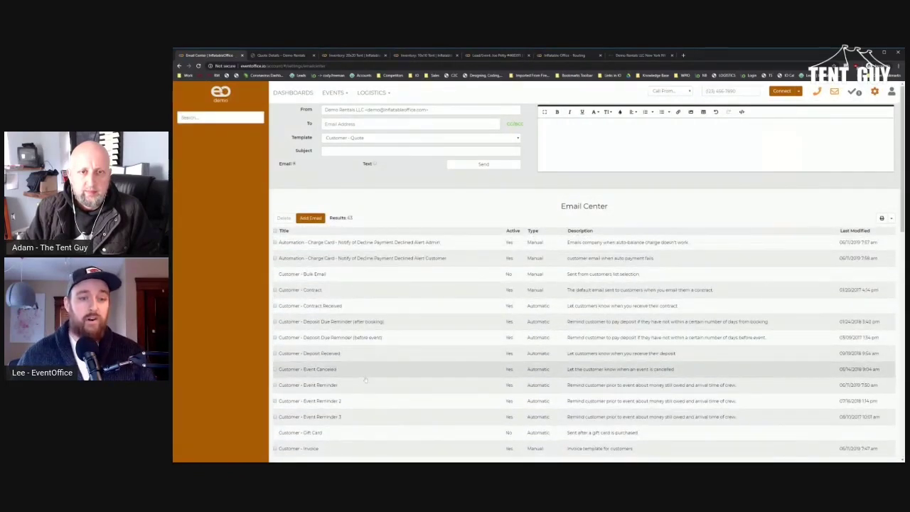
click(366, 384)
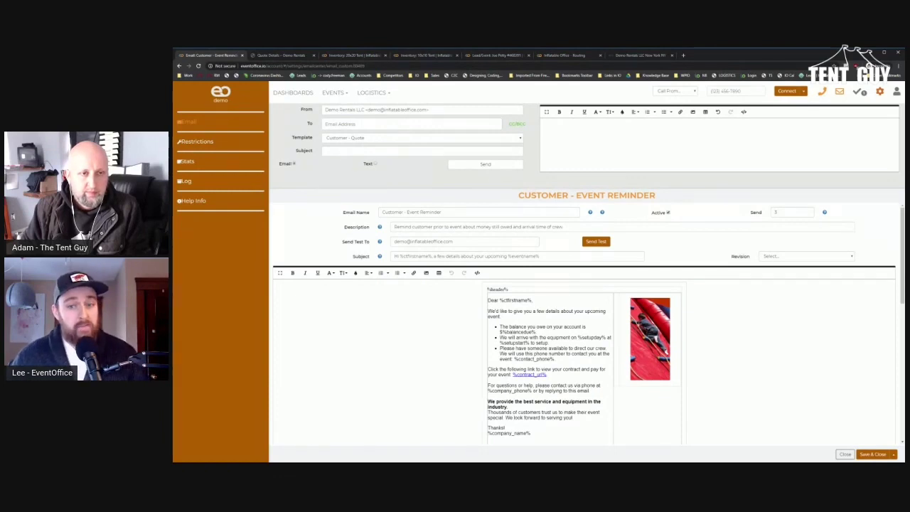
scroll(583, 327, down, 1)
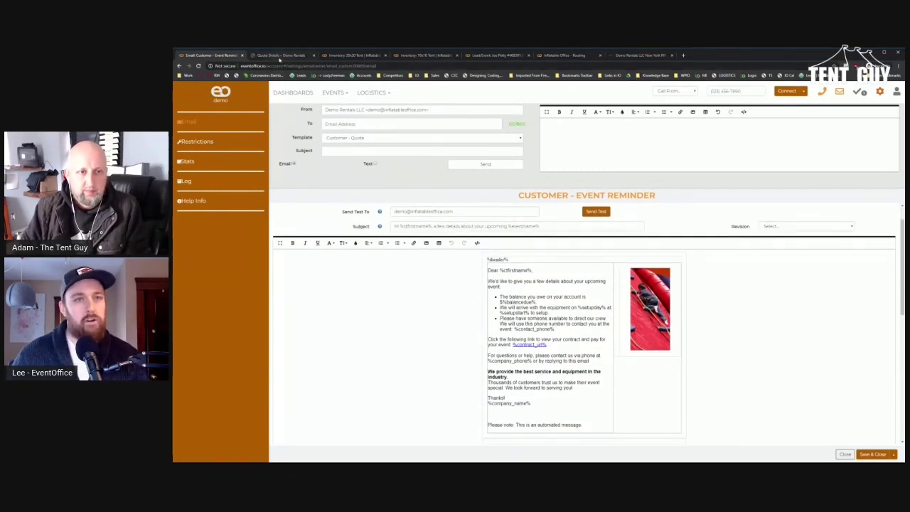
- Reload the customer's Quote Details page and compare it with the Customer - Event Reminder email
click(281, 56)
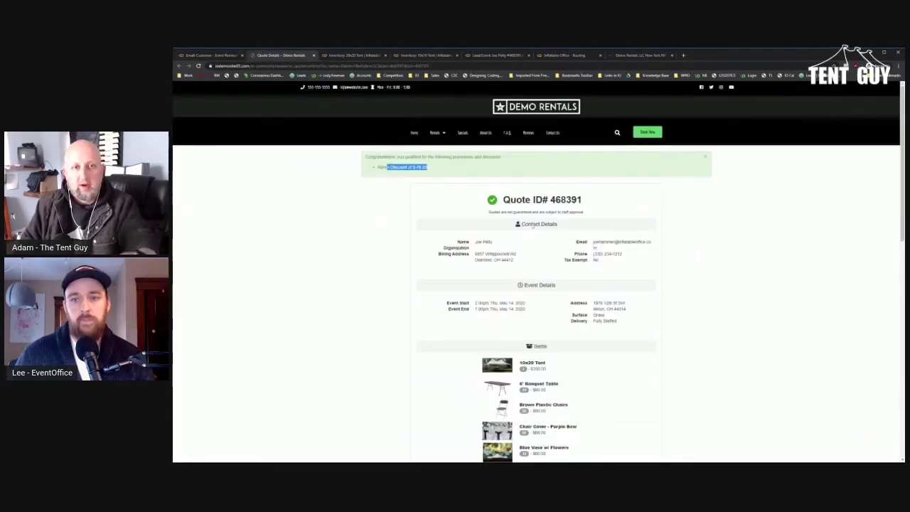
click(198, 65)
click(207, 54)
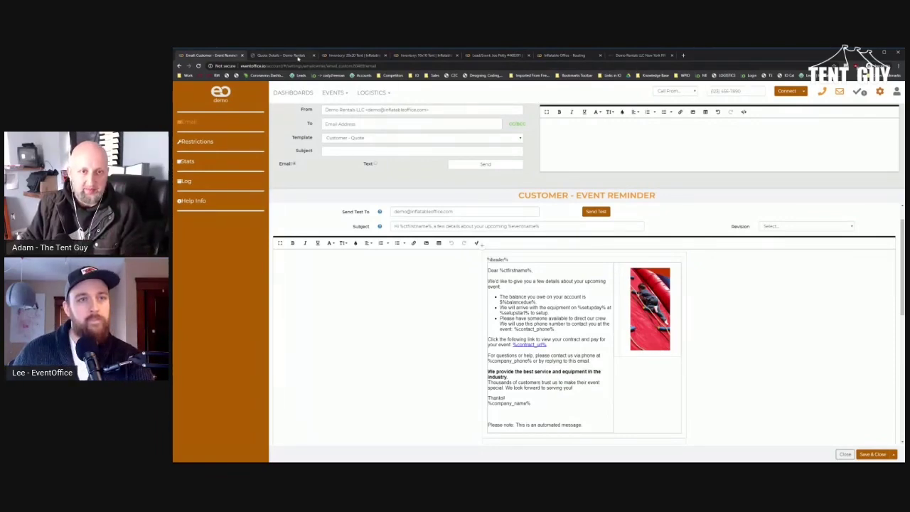
click(284, 55)
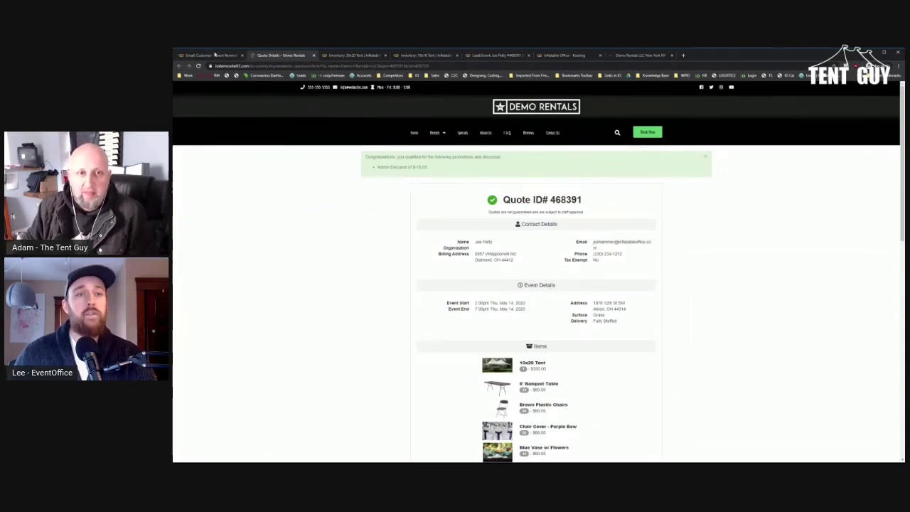
click(211, 55)
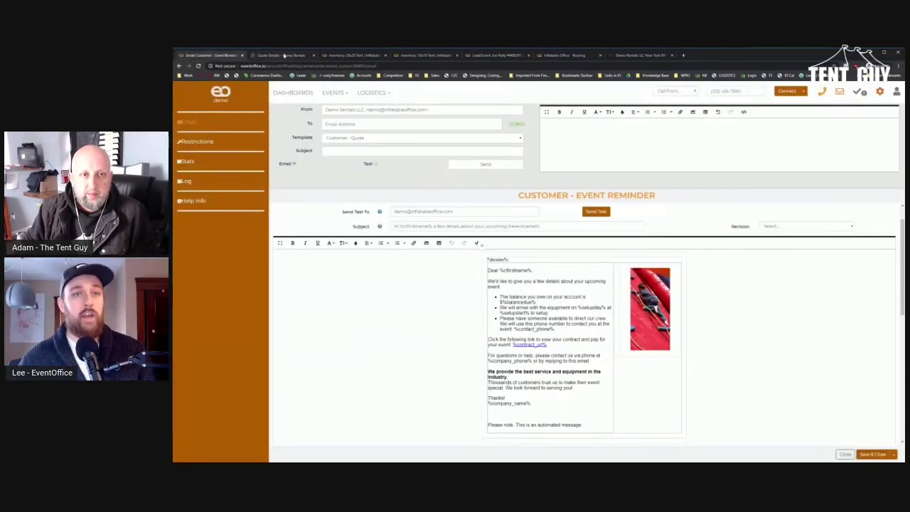
- Search the settings for "online", open Online Quoting and restrict autobooking for events within 5 days
click(879, 91)
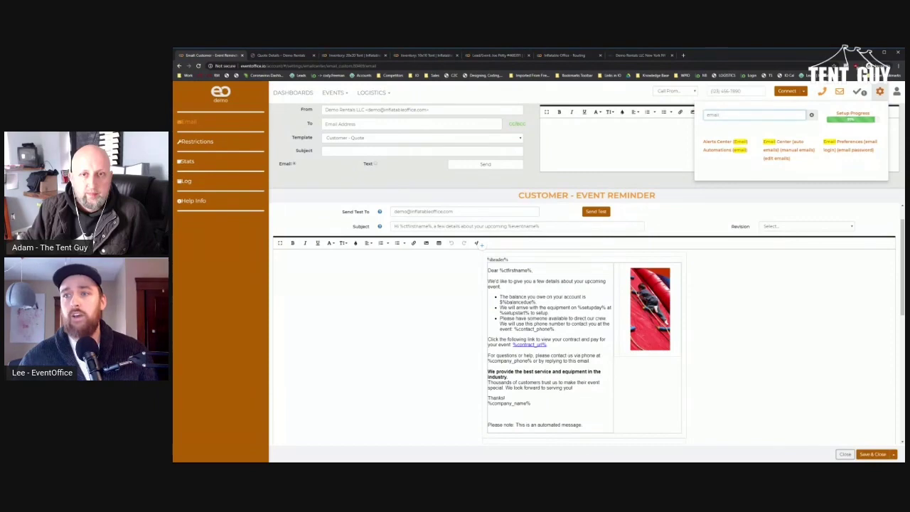
text(online)
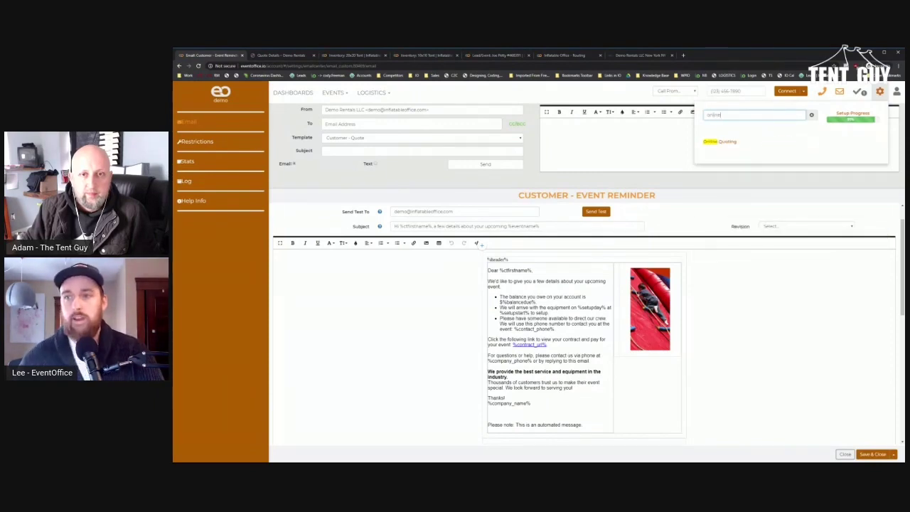
click(725, 142)
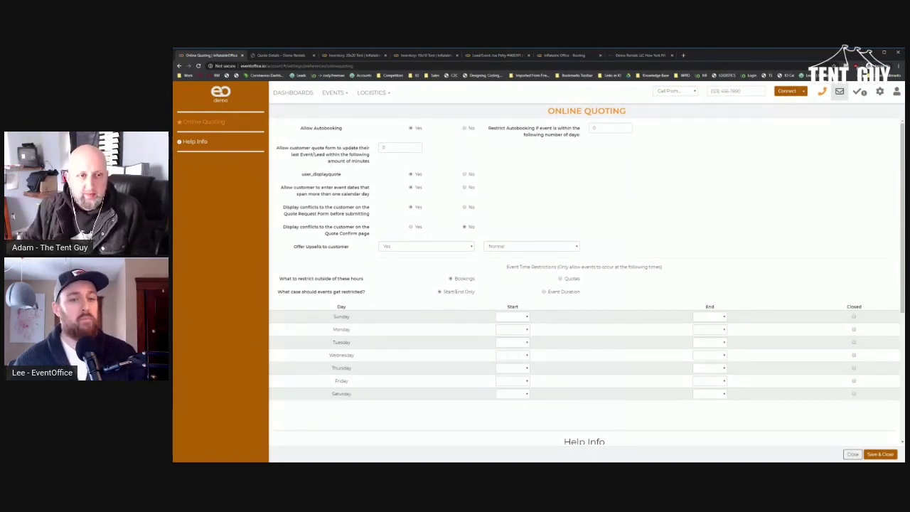
click(610, 128)
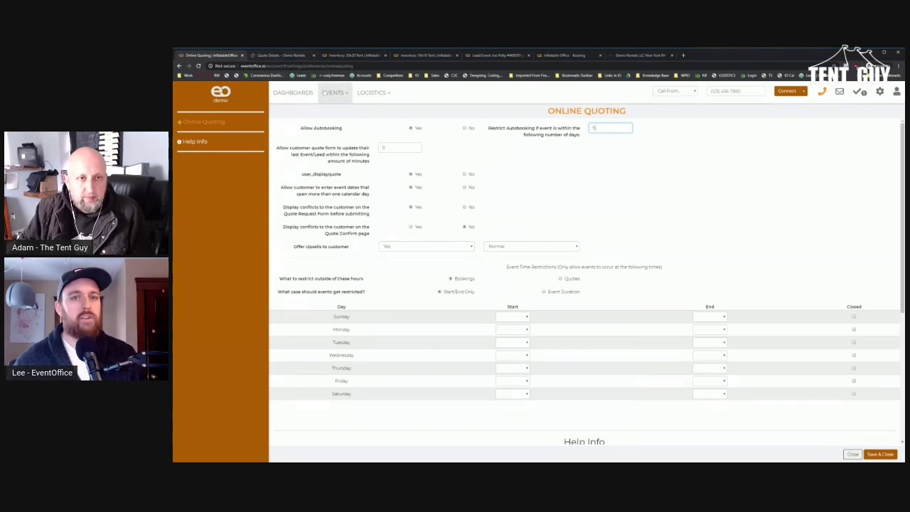
- Open the booking-flagged confirmed event from Leads/Events, bring up its customer-facing quote page and book the event
click(332, 96)
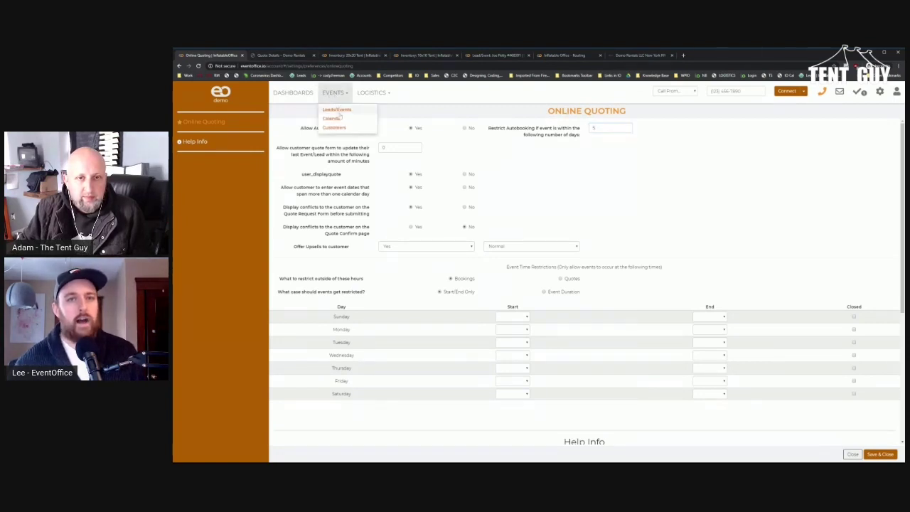
click(336, 110)
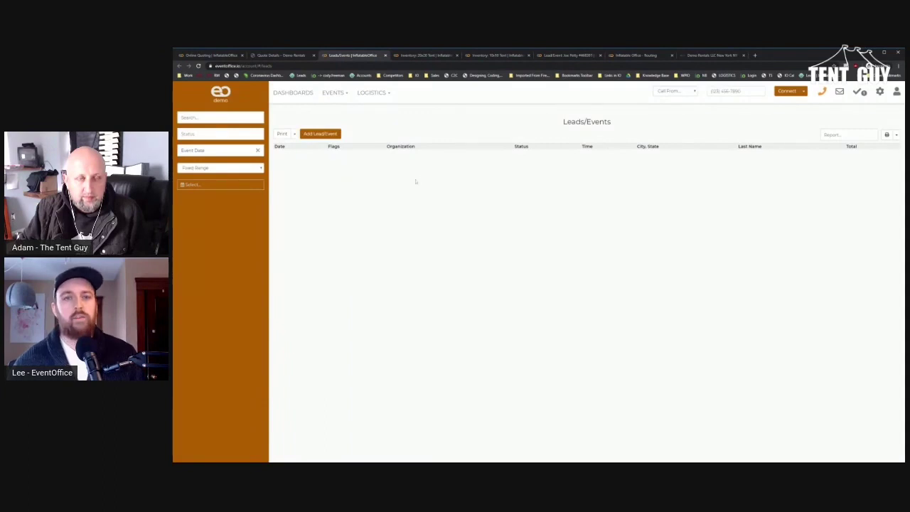
click(428, 182)
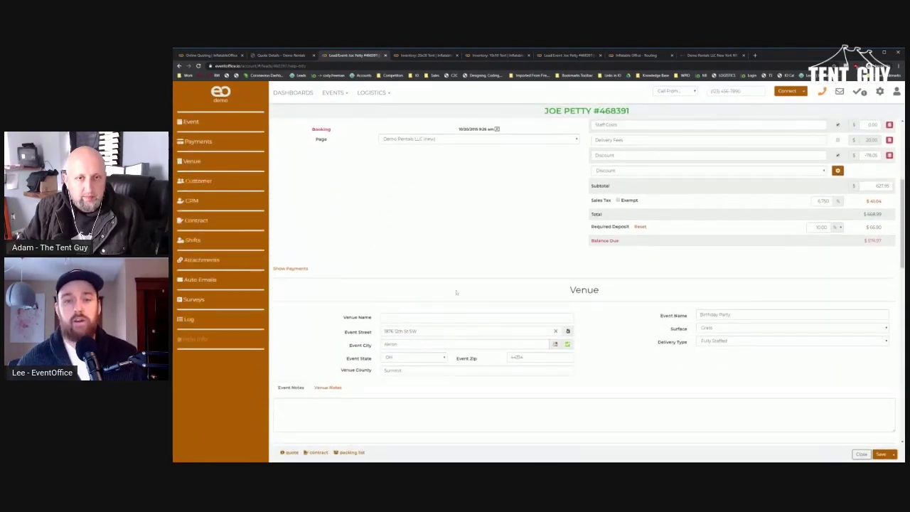
click(292, 452)
click(411, 55)
scroll(571, 311, down, 6)
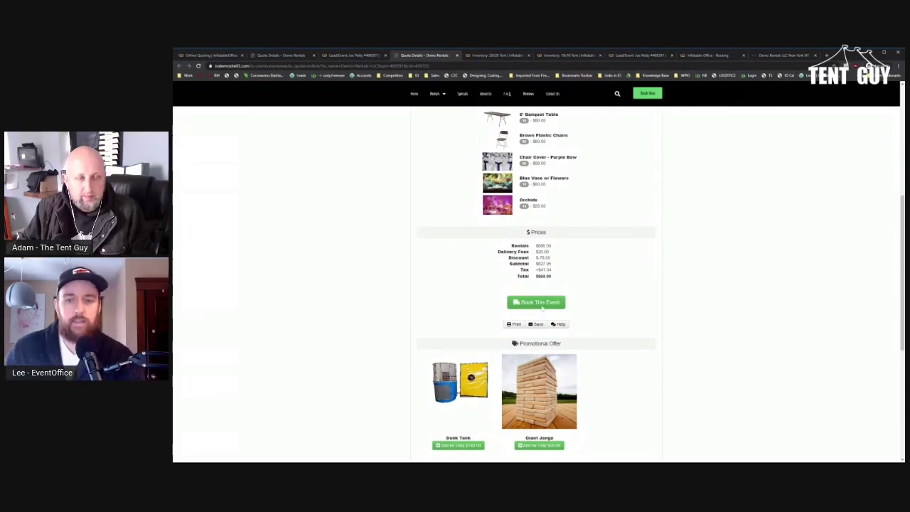
click(542, 307)
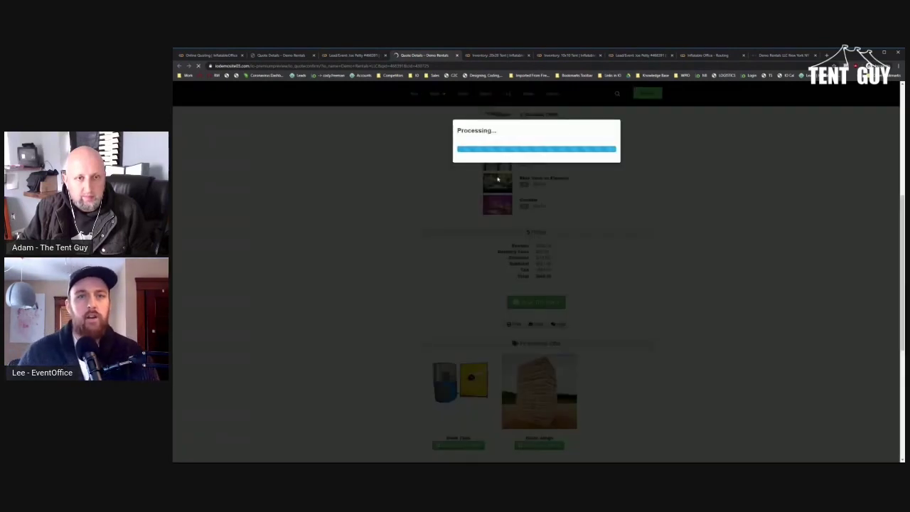
- Review the event contract, draw a signature, enter "adf adf" as the printed name, accept the terms and sign it
scroll(465, 217, down, 3)
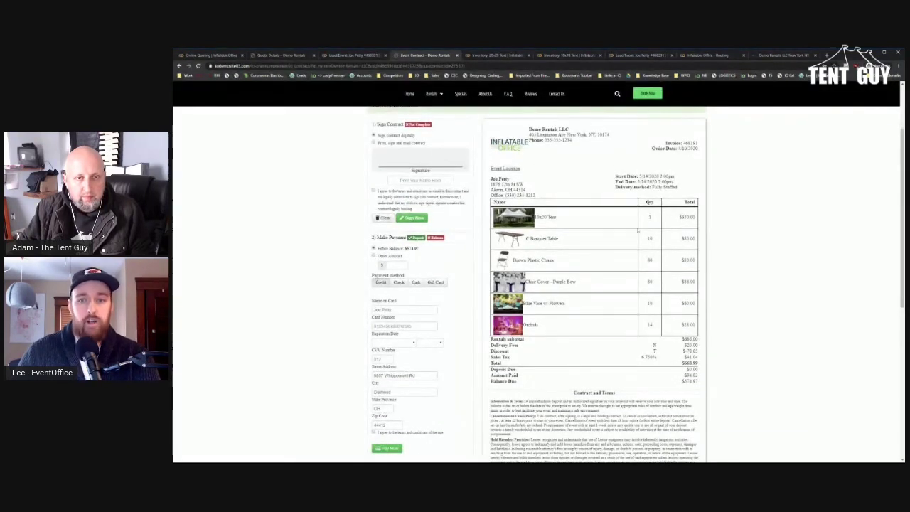
scroll(562, 243, down, 3)
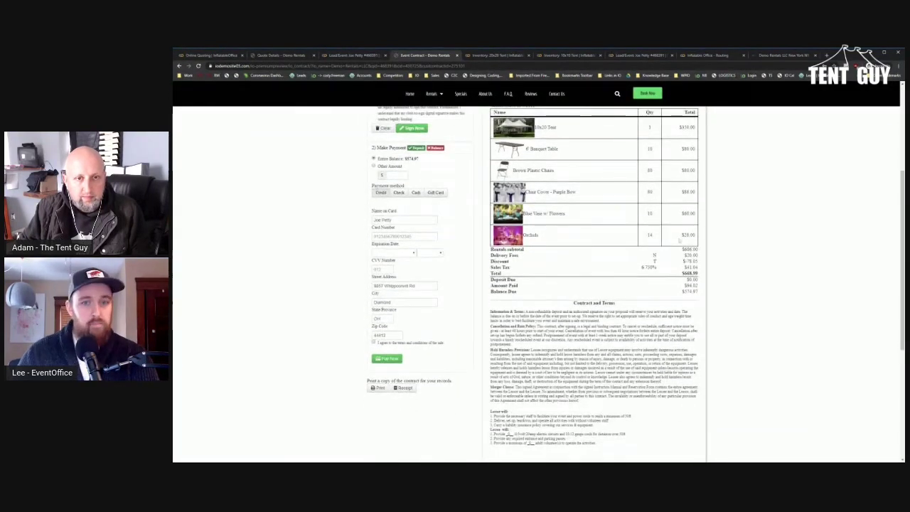
scroll(689, 242, up, 6)
drag(389, 246, 441, 249)
click(421, 270)
text(adf)
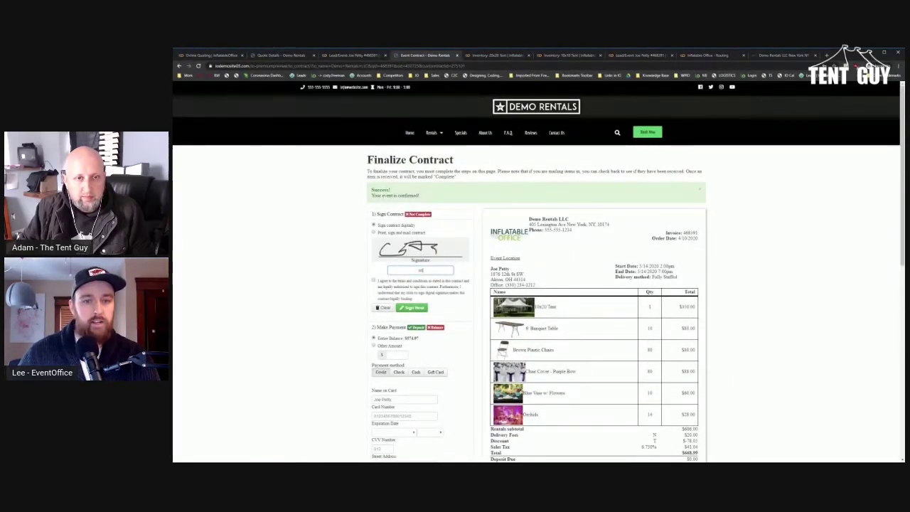
text( adf)
click(374, 280)
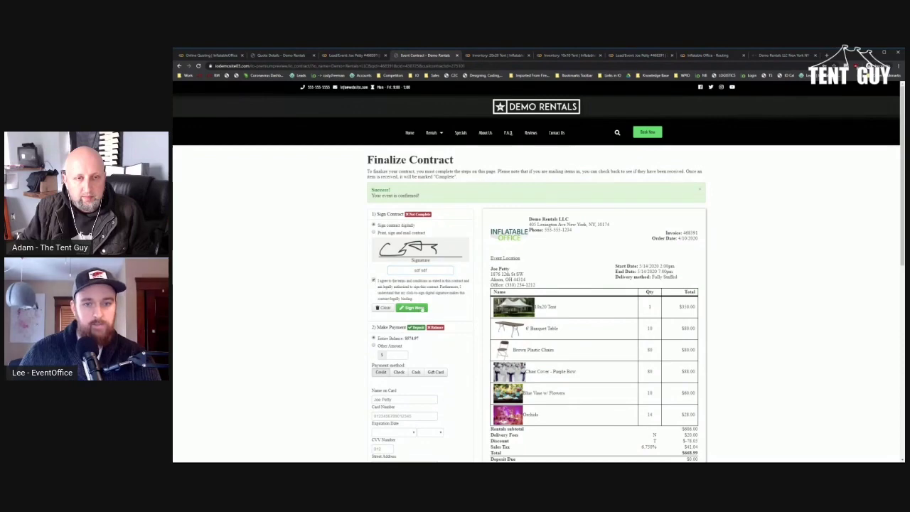
click(417, 308)
- Look over the signed contract's signature block, and view the Check and Credit payment methods
scroll(569, 249, down, 5)
scroll(539, 284, down, 2)
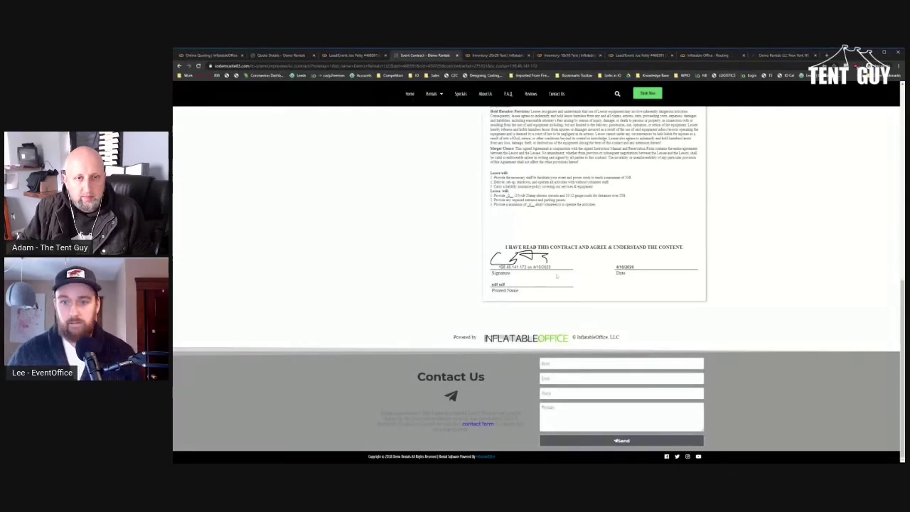
scroll(557, 277, up, 4)
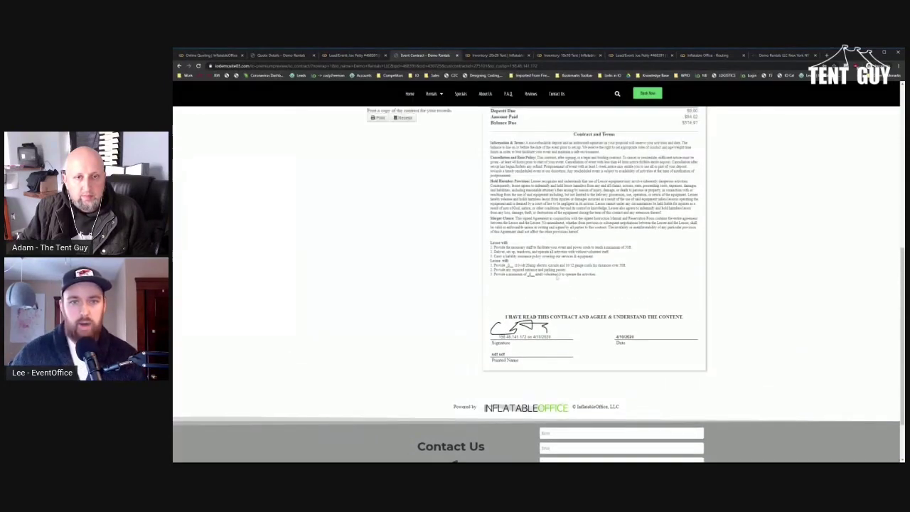
scroll(397, 275, up, 8)
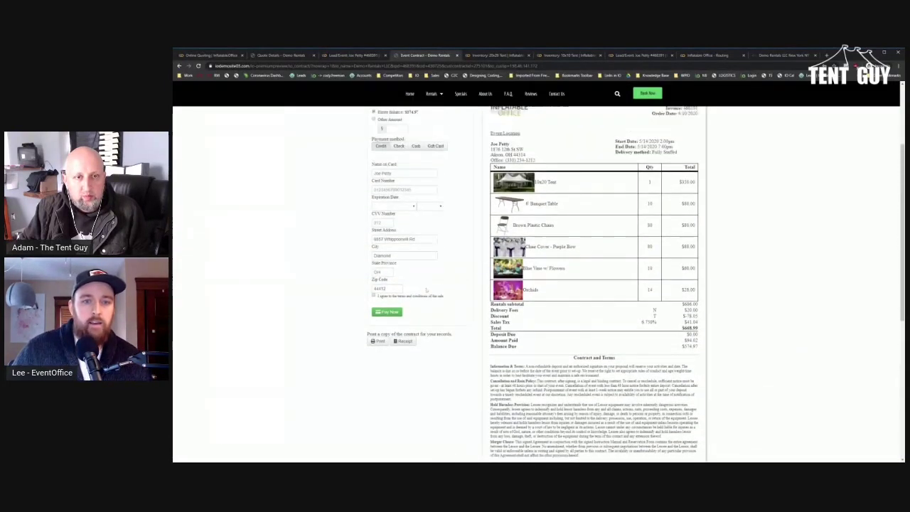
click(398, 271)
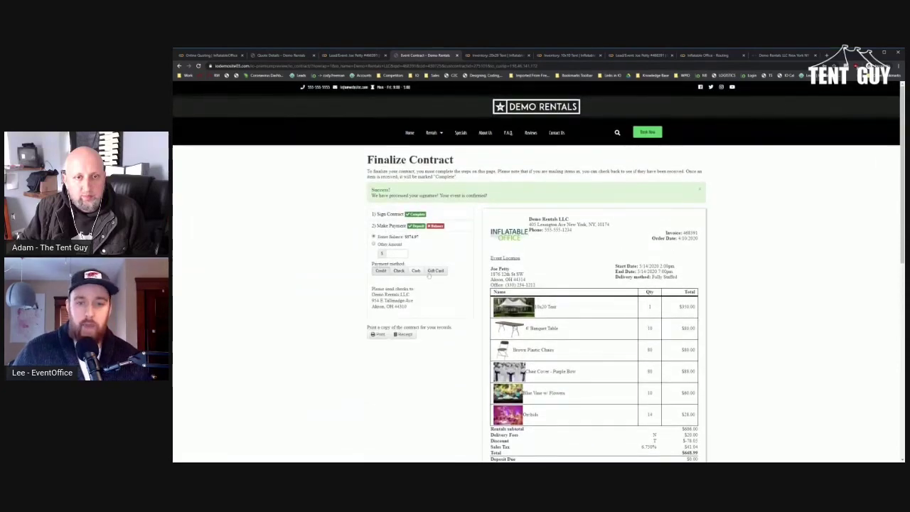
click(382, 271)
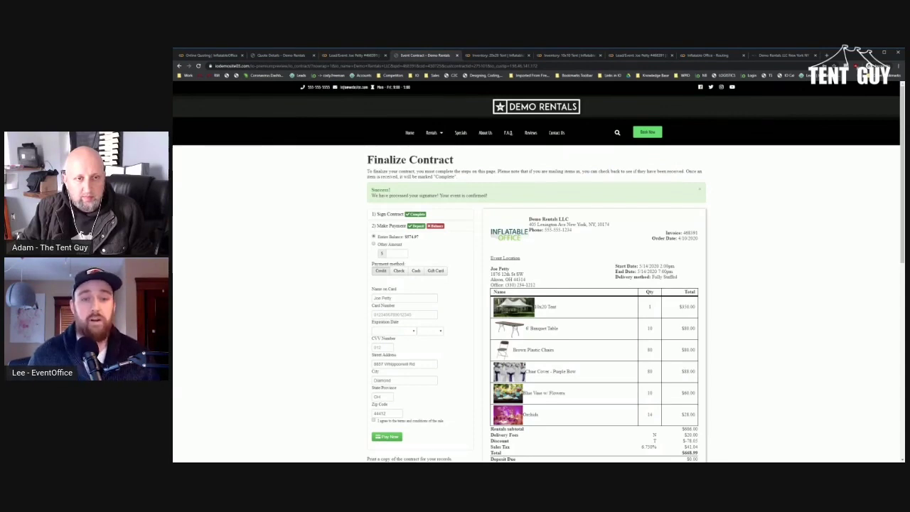
- Examine the contract's fees, discount, tax, deposit and balance lines alongside the credit payment form
scroll(539, 284, down, 2)
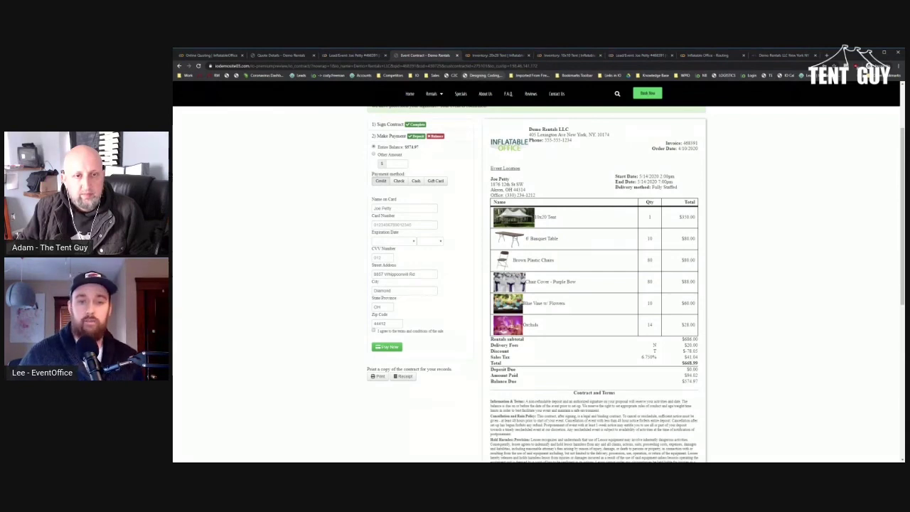
scroll(634, 331, down, 2)
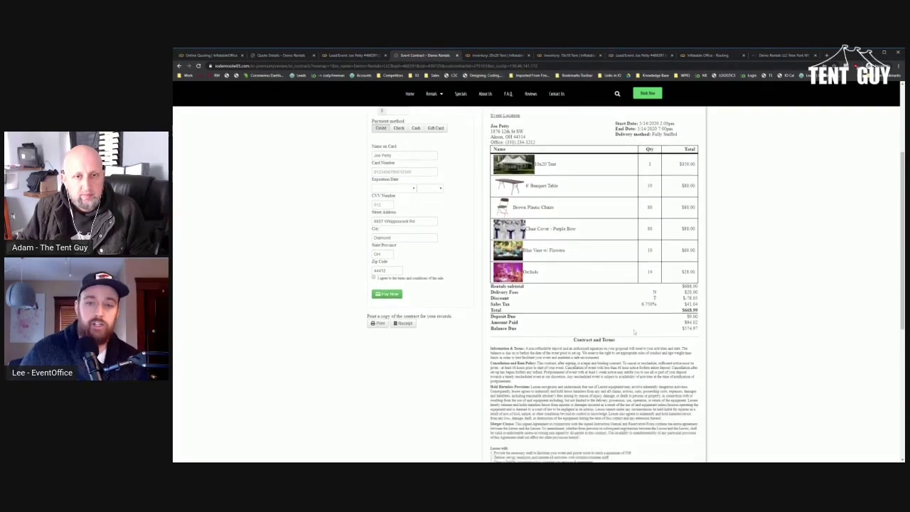
drag(700, 280, 701, 334)
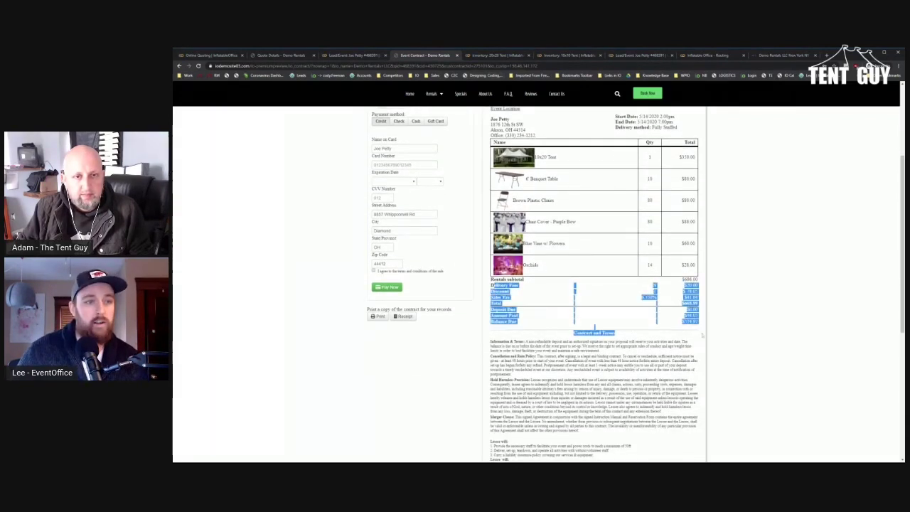
click(597, 304)
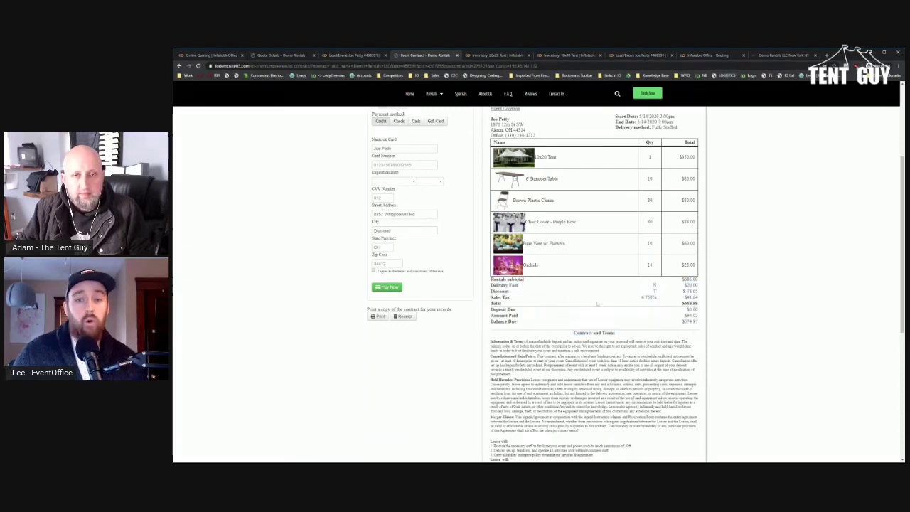
scroll(597, 303, up, 1)
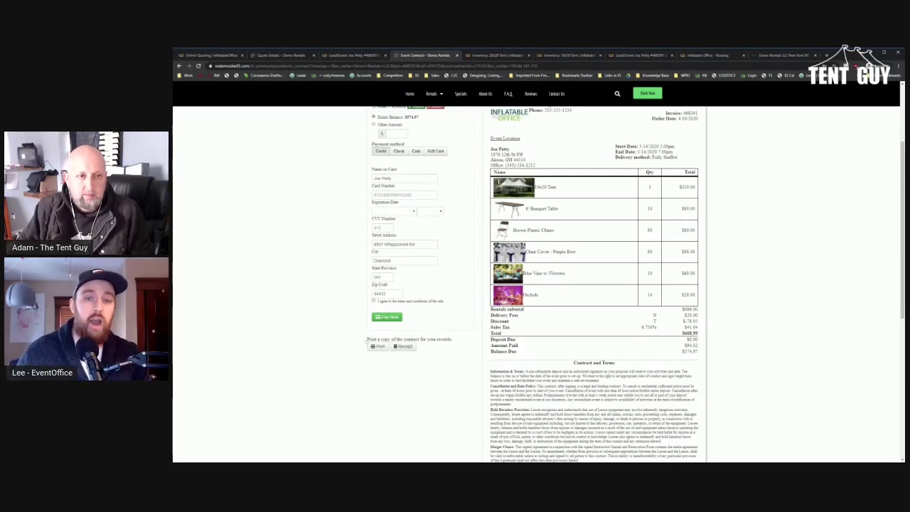
scroll(536, 284, up, 2)
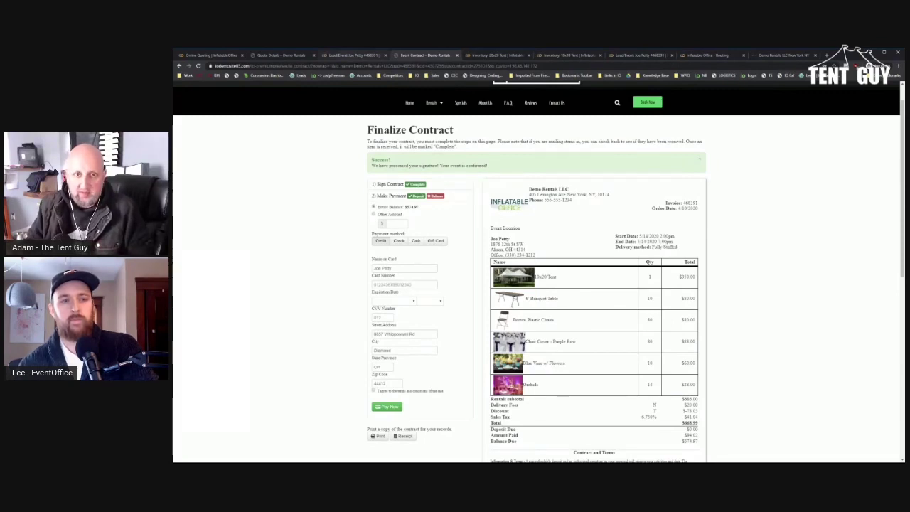
- Return to the EventOffice lead, go to the Leads/Events list and reopen the booking-flagged event dated 05/14/2020
key(ctrl+shift+Tab)
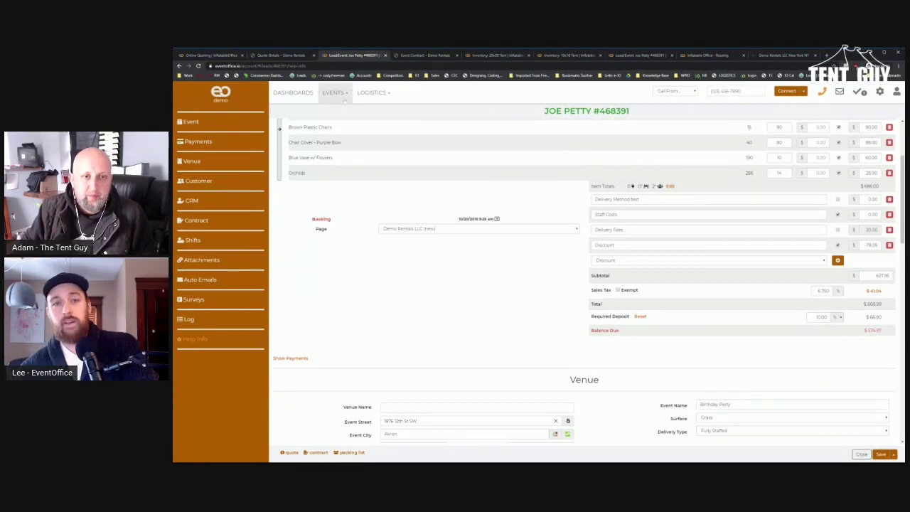
click(333, 93)
click(352, 109)
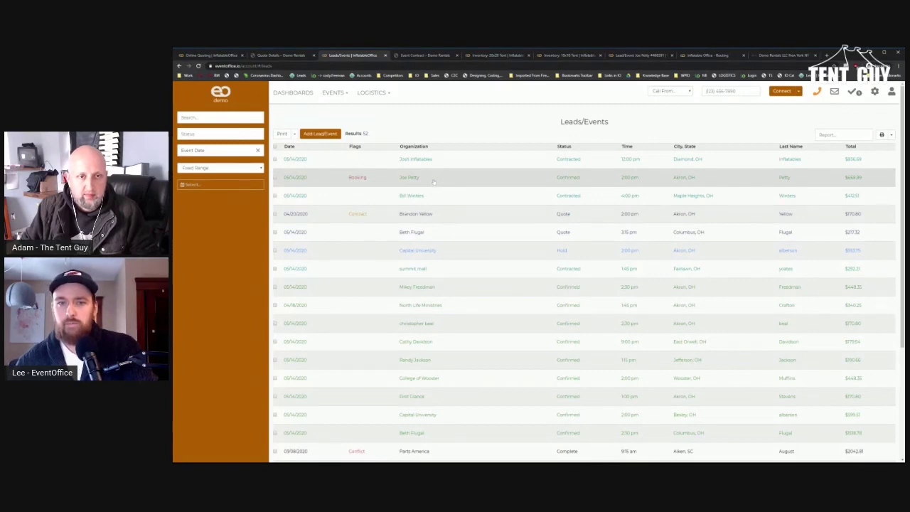
click(433, 182)
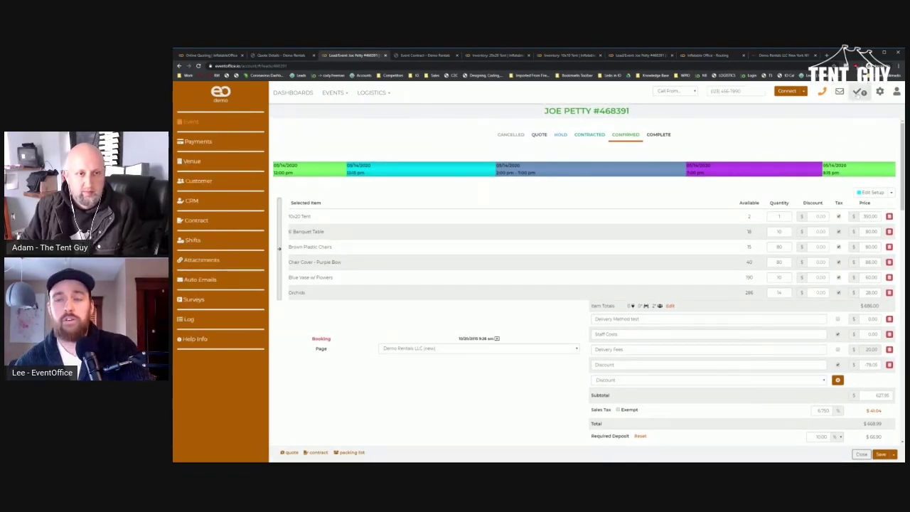
- Start a new task for this lead with the text "sdfgsdfg" and schedule it for 04/17/2020 7:00 am
click(859, 92)
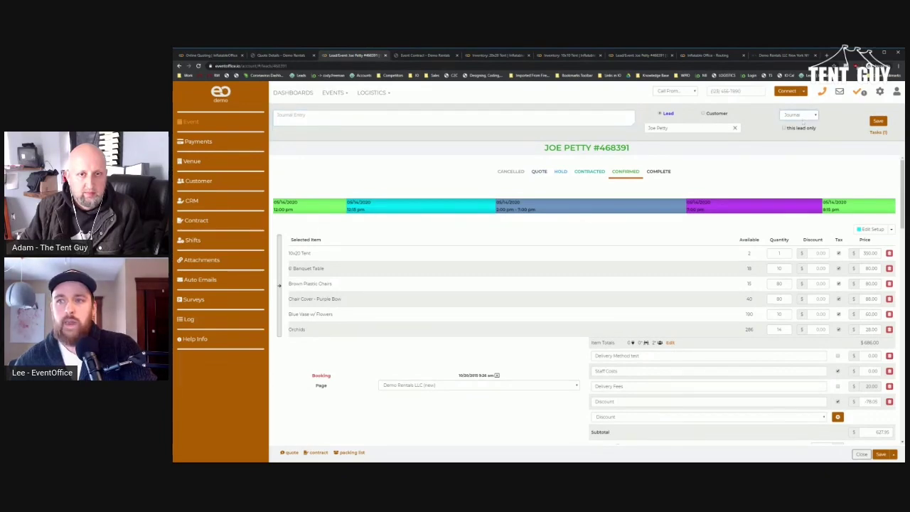
click(804, 123)
click(398, 117)
text(sdfgsdfg)
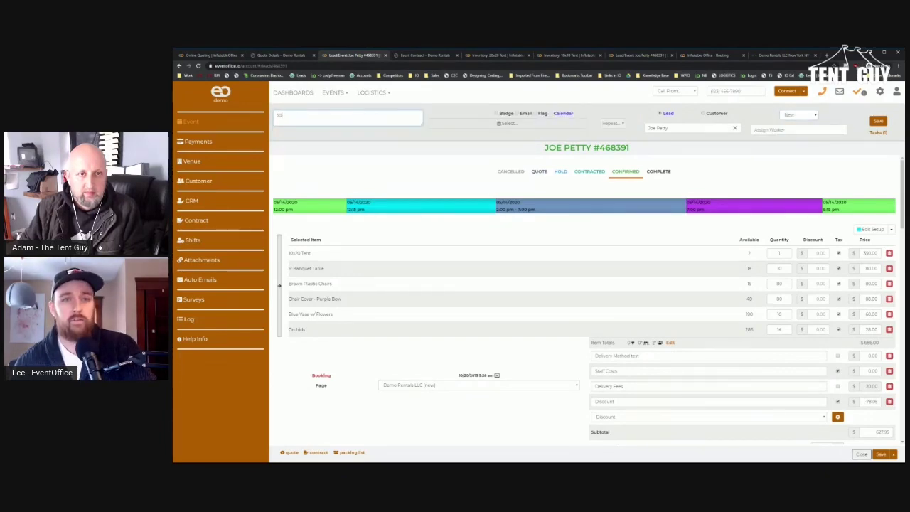
click(509, 125)
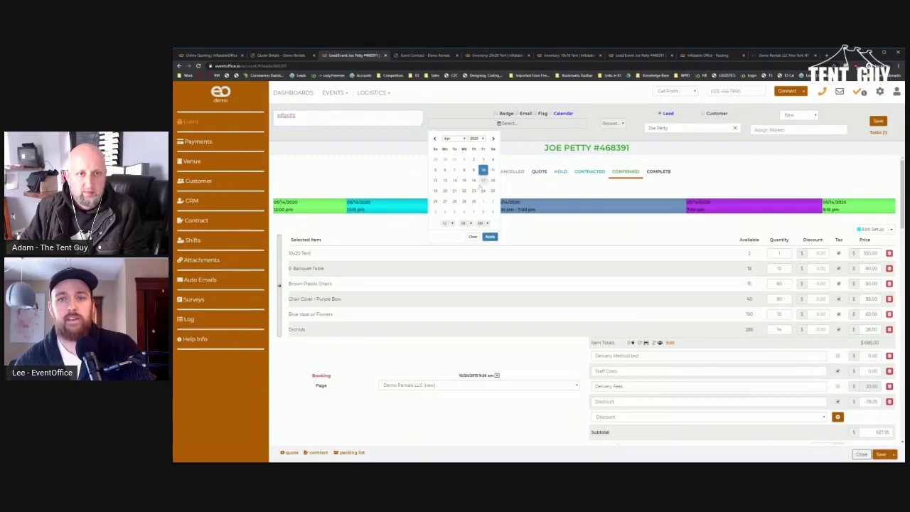
click(490, 236)
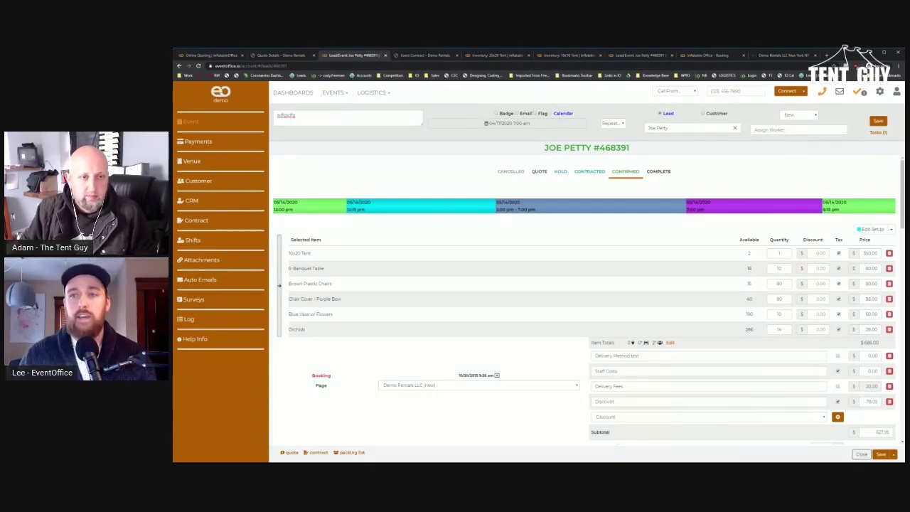
- Assign the task to the worker found by searching the first name, and save it
click(782, 131)
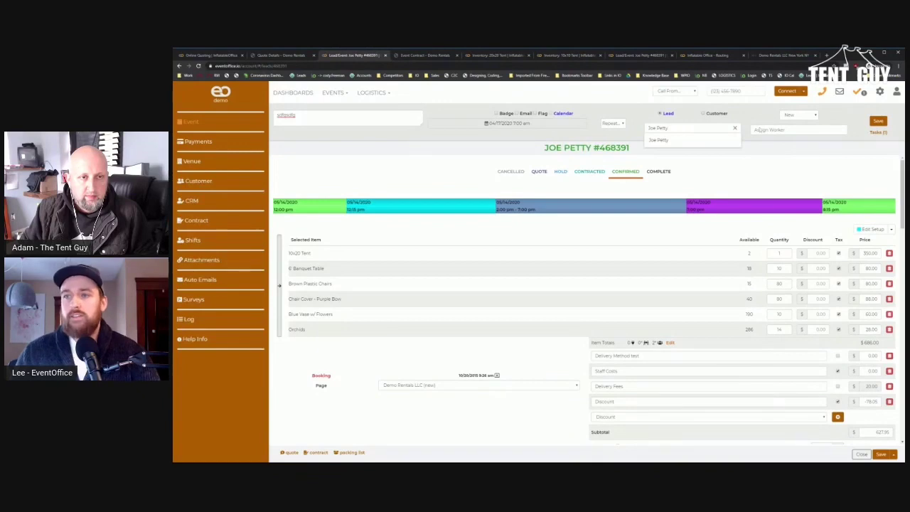
text(jim)
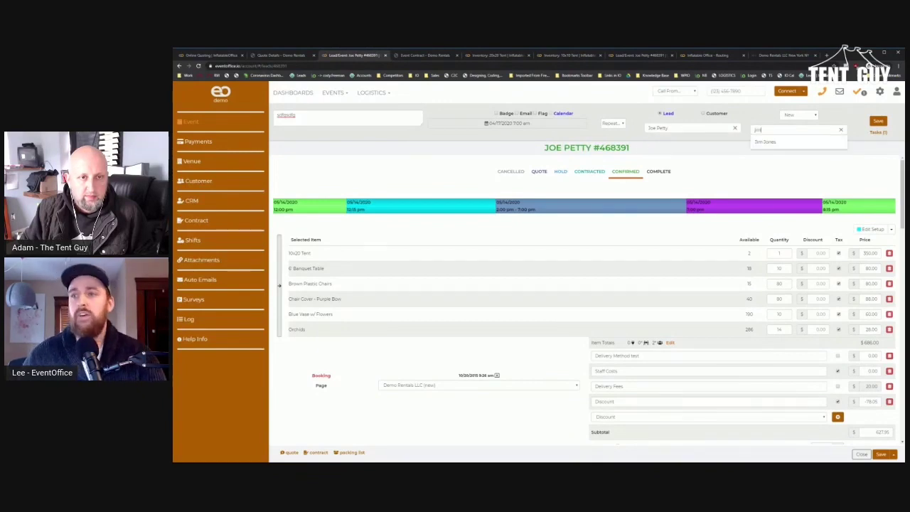
click(766, 141)
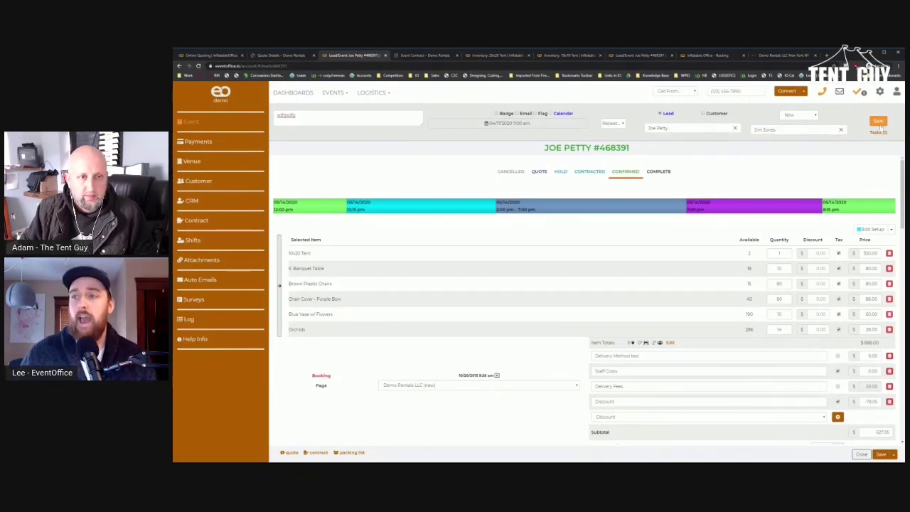
click(878, 120)
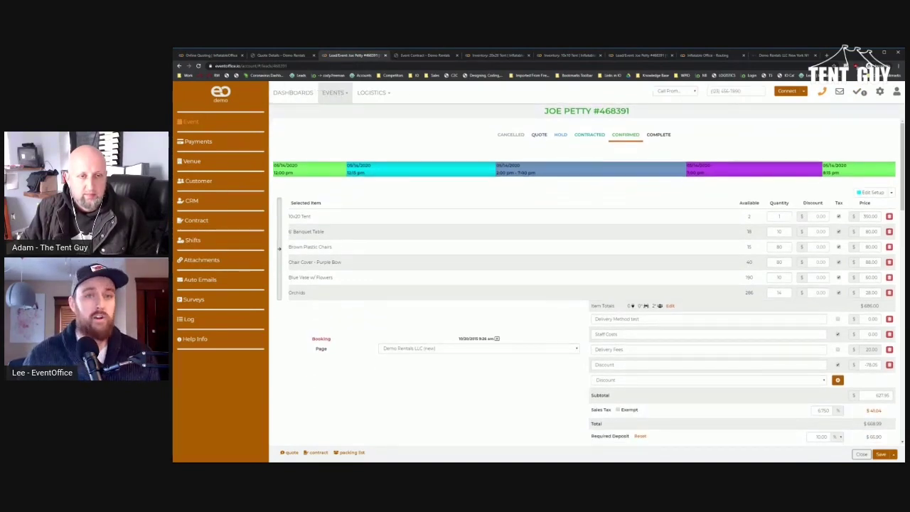
- Go to the Leads/Events list and look through its available search filters, such as attachments, surveys and tasks
click(334, 93)
click(329, 119)
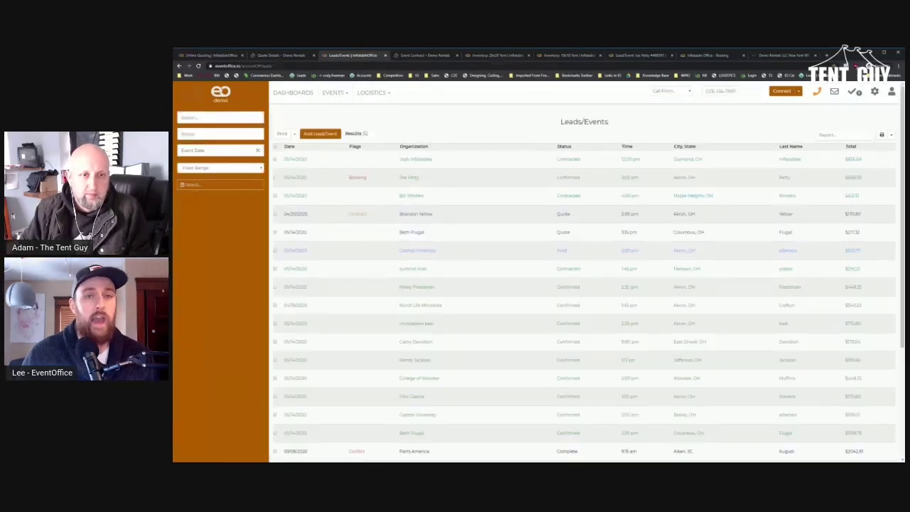
scroll(241, 174, down, 5)
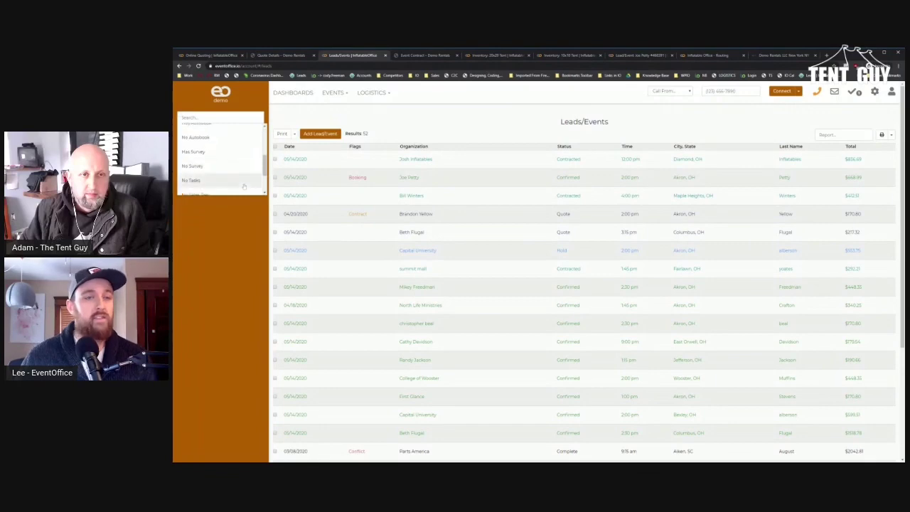
scroll(241, 179, up, 5)
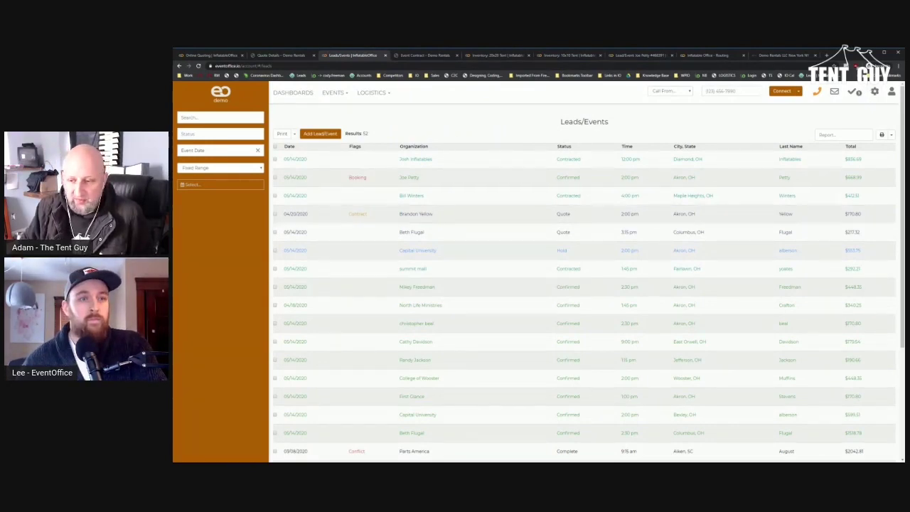
click(221, 118)
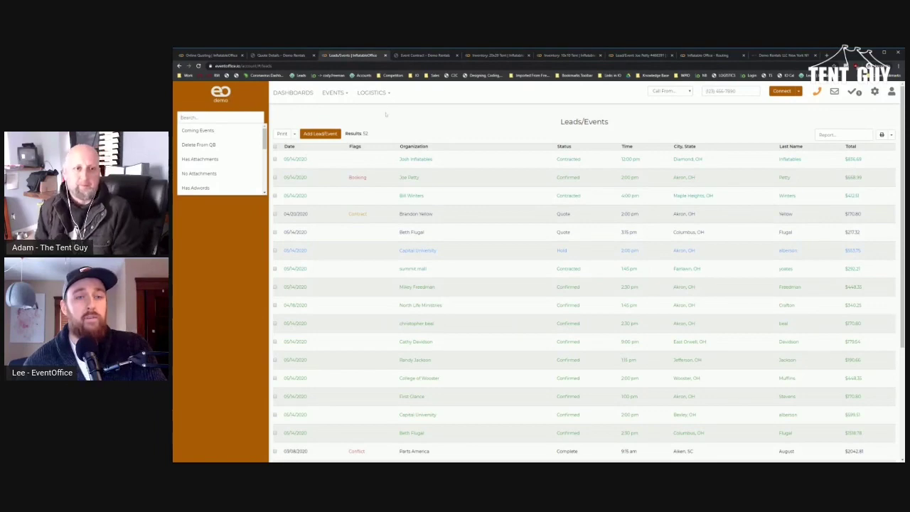
click(234, 166)
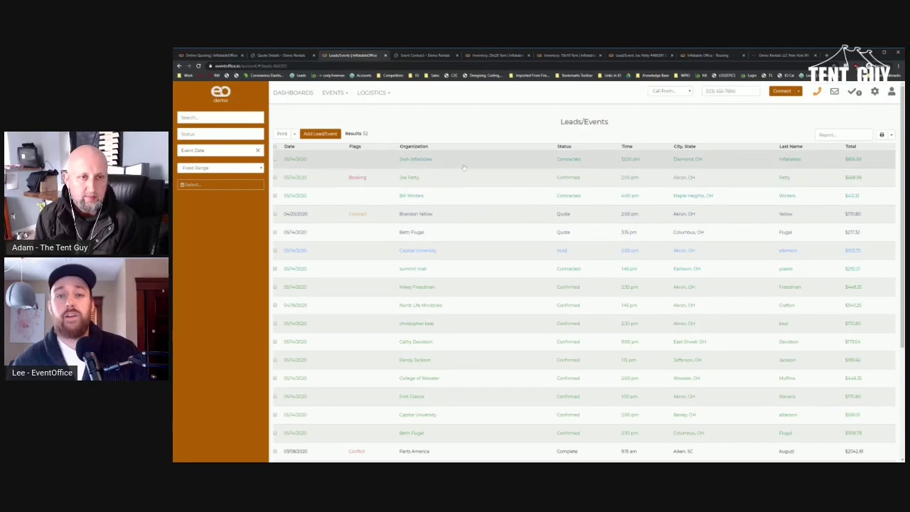
- Examine the leads and CRM history on the customer record linked from the 12:00 pm contracted lead, and return to the Leads/Events list
click(440, 160)
scroll(562, 331, down, 3)
scroll(562, 332, down, 8)
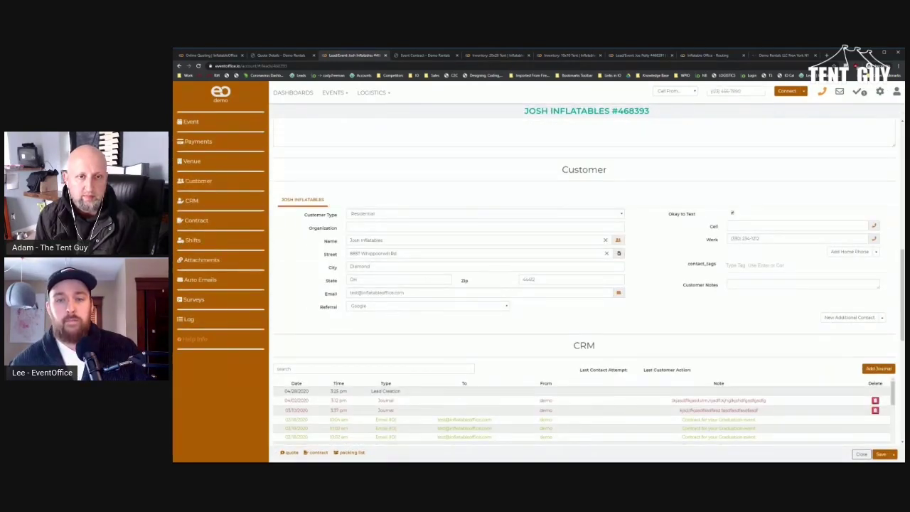
click(618, 241)
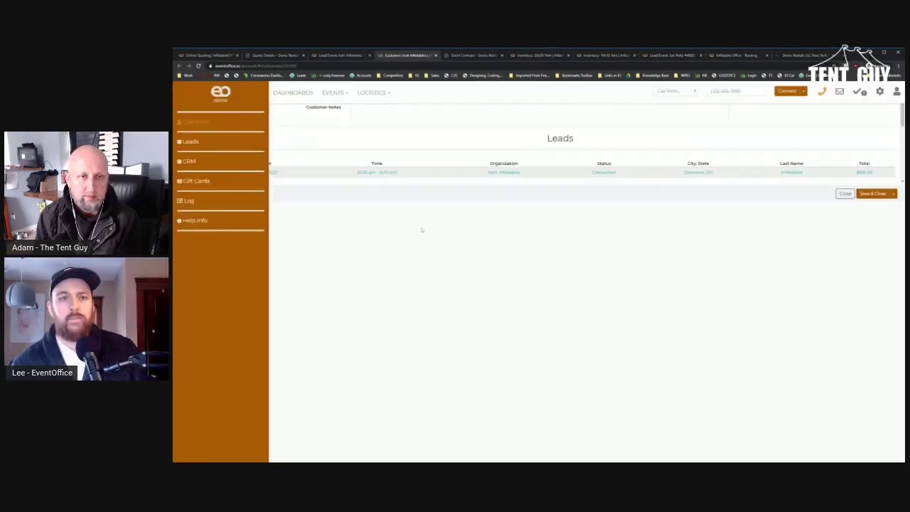
scroll(321, 385, down, 2)
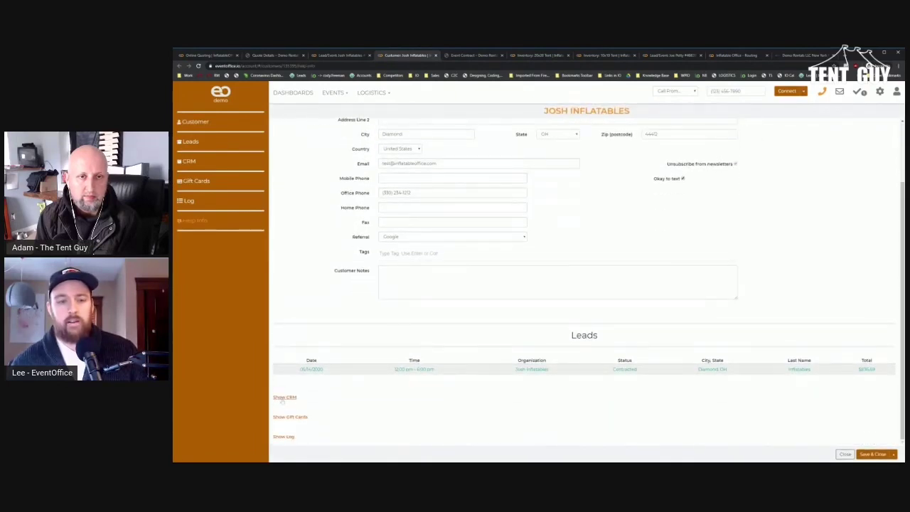
scroll(321, 385, down, 3)
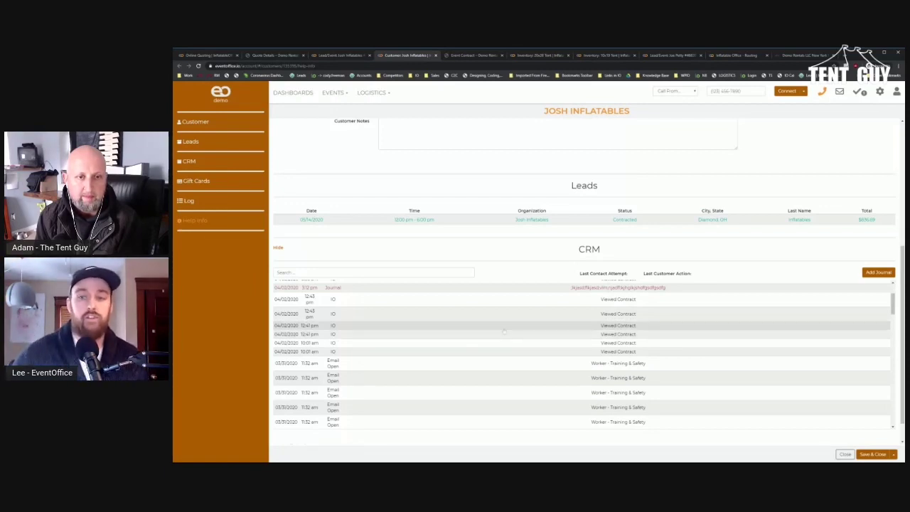
scroll(505, 330, up, 2)
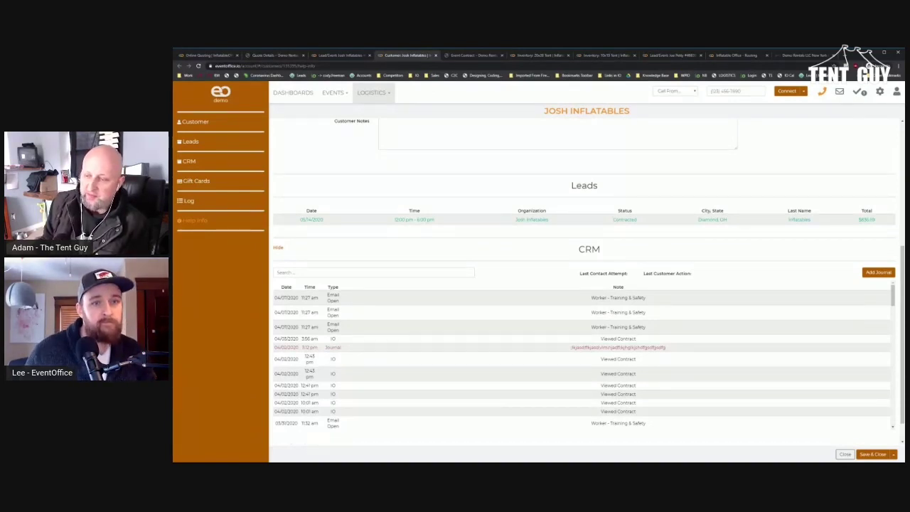
click(335, 93)
click(337, 110)
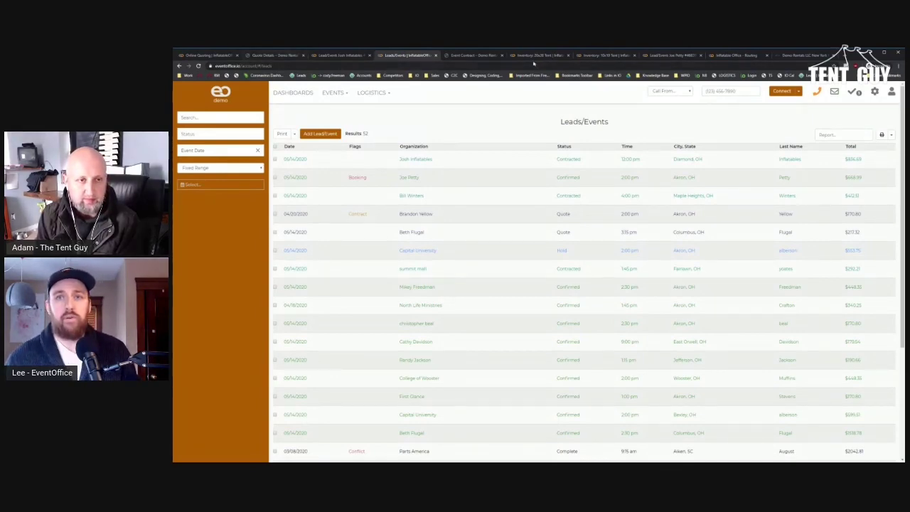
- Switch to the Demo Rentals website and add the 10x20 Tent from the Tents inventory category to the cart
click(803, 54)
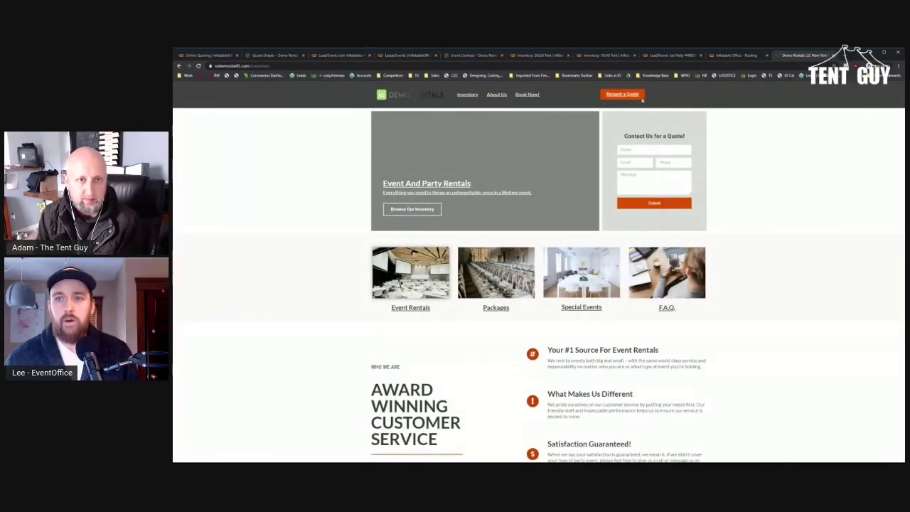
click(468, 95)
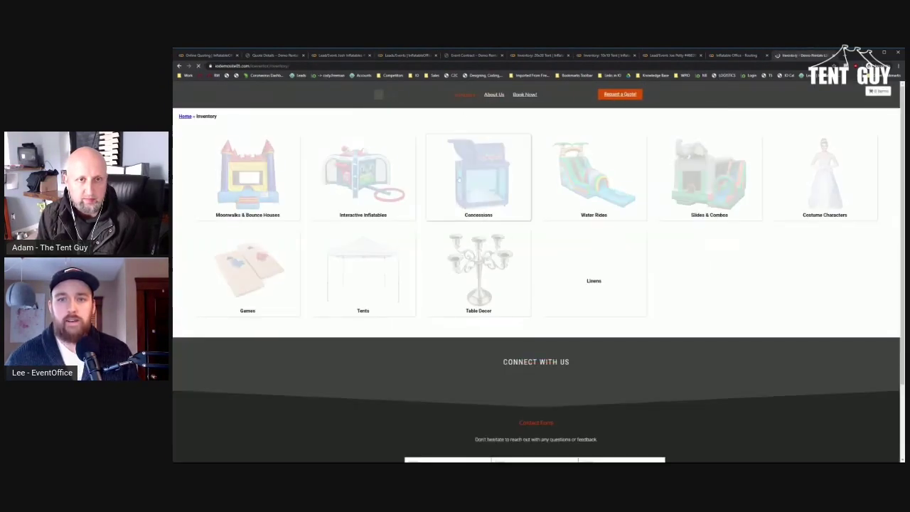
click(414, 283)
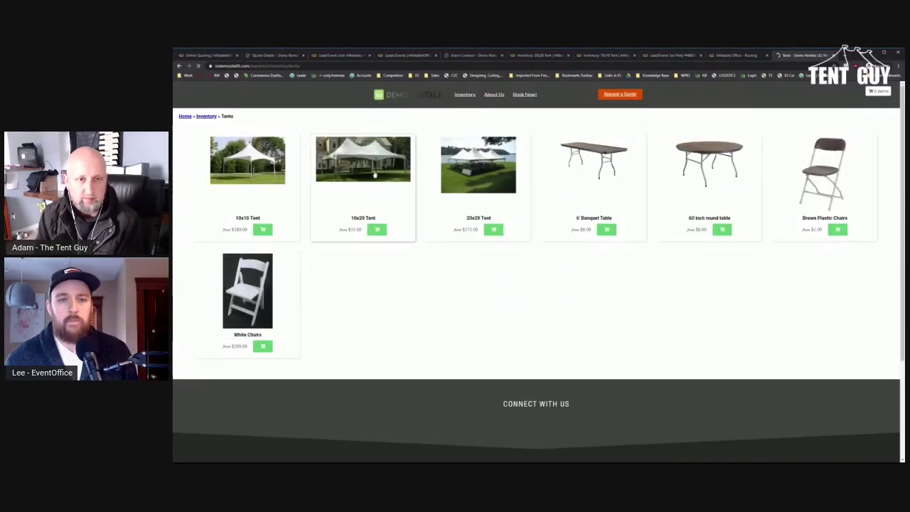
click(379, 231)
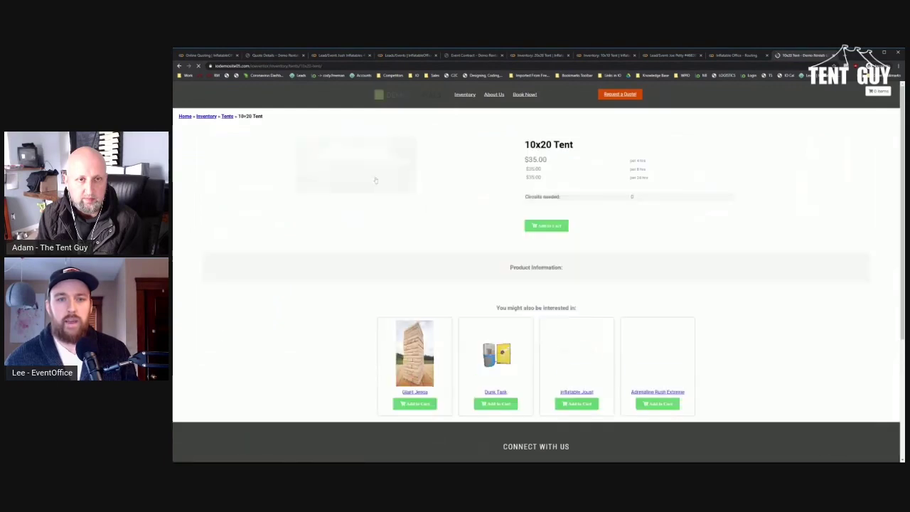
click(557, 227)
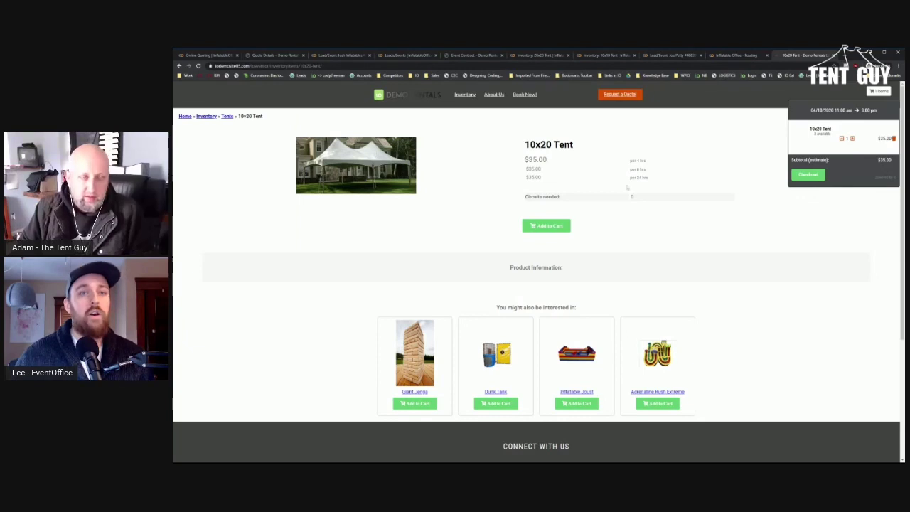
- Switch to the customer's quote details page and review its items, prices, booking option and promotional offers
click(272, 55)
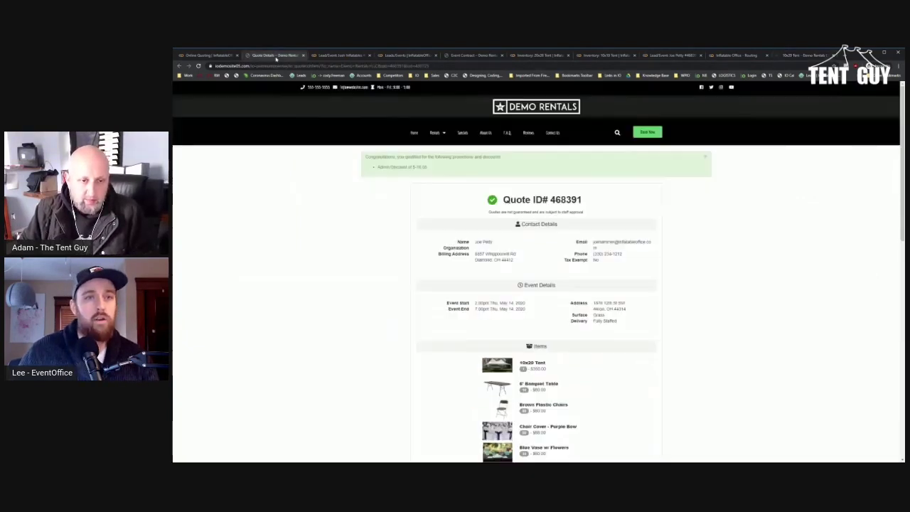
scroll(554, 307, down, 5)
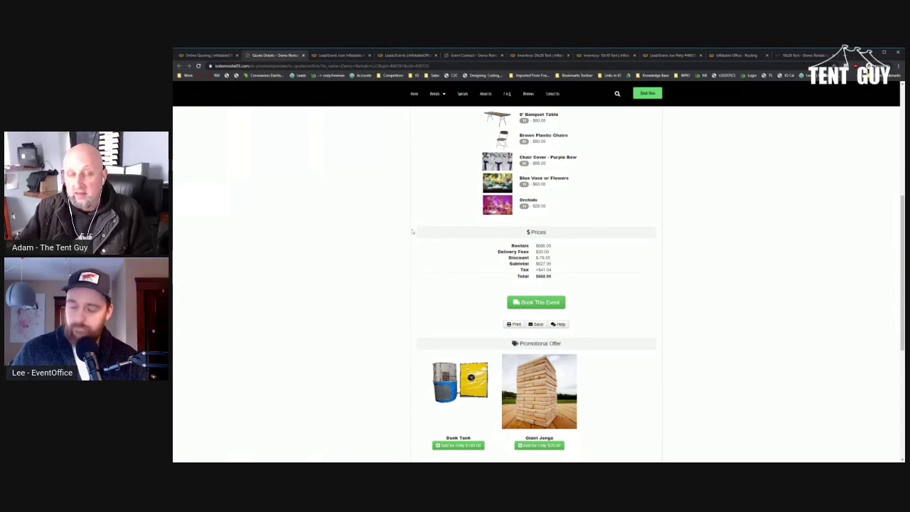
scroll(412, 231, up, 5)
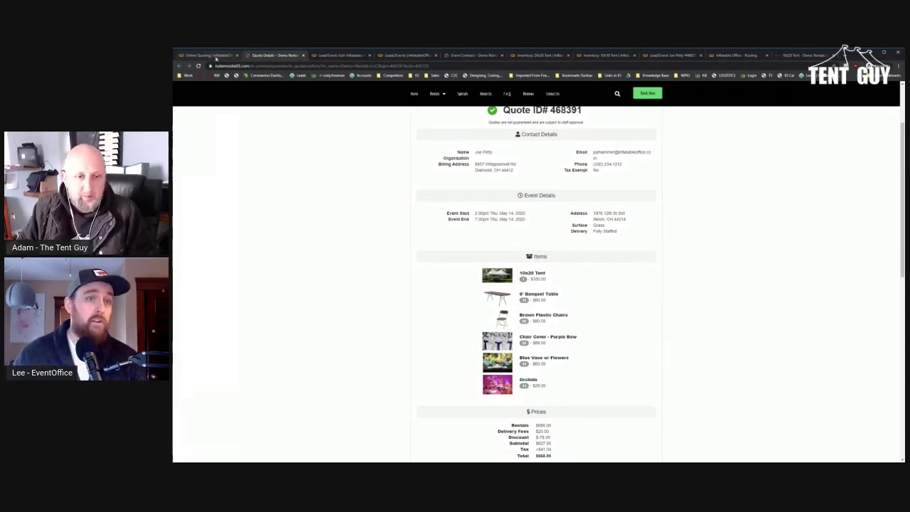
click(217, 57)
click(271, 56)
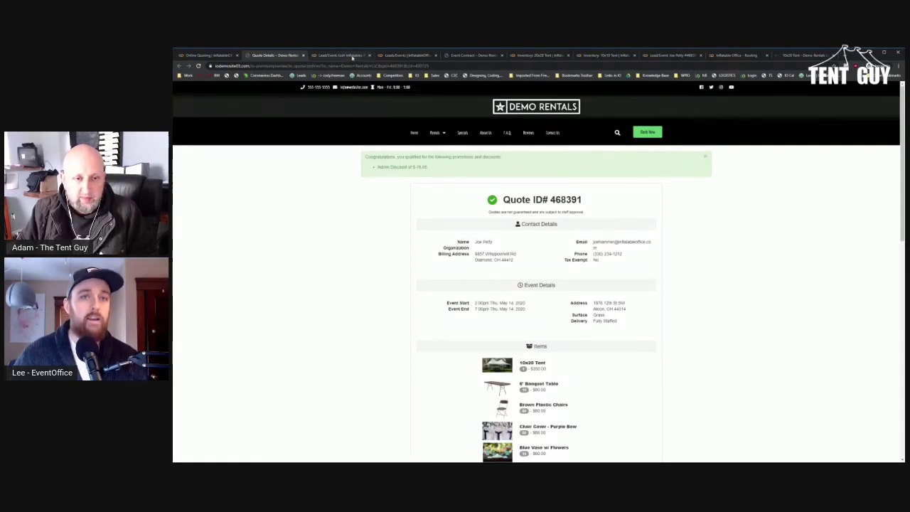
- Switch back to the open EventOffice lead, go to the Workers list and open the second worker's record
click(354, 57)
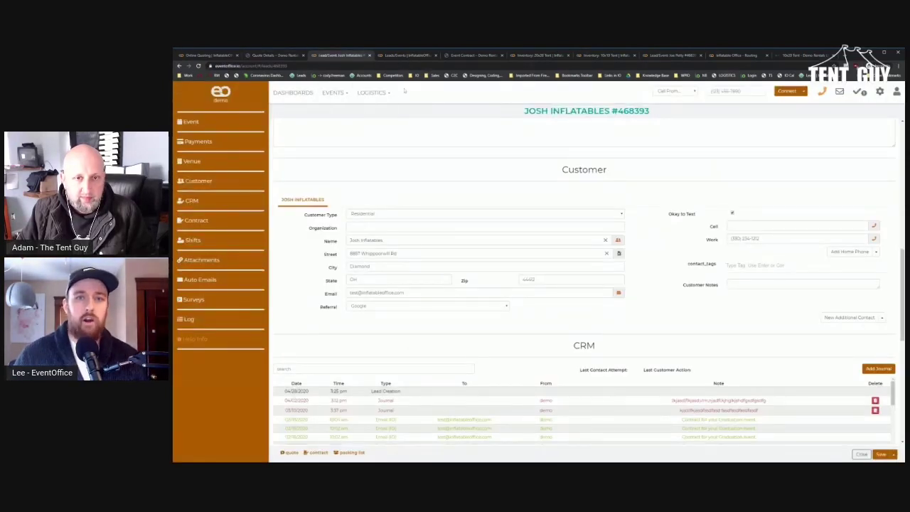
click(371, 93)
click(366, 136)
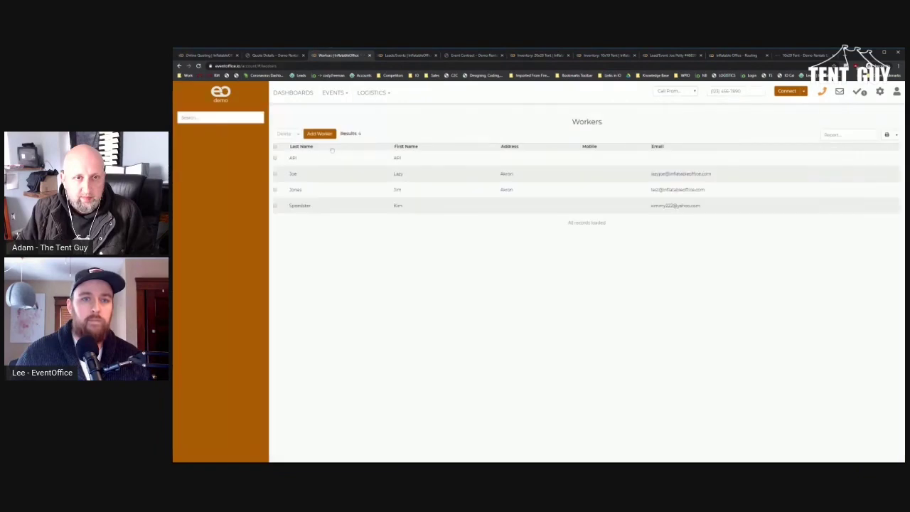
click(361, 181)
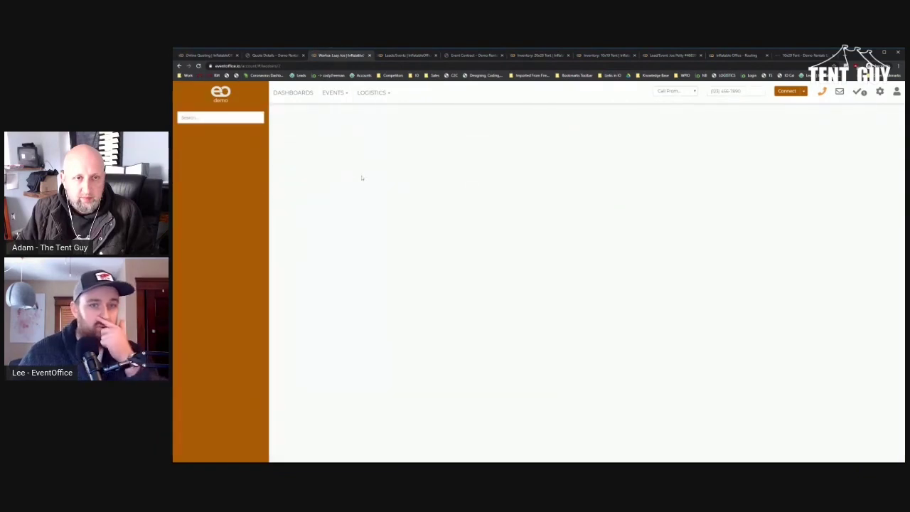